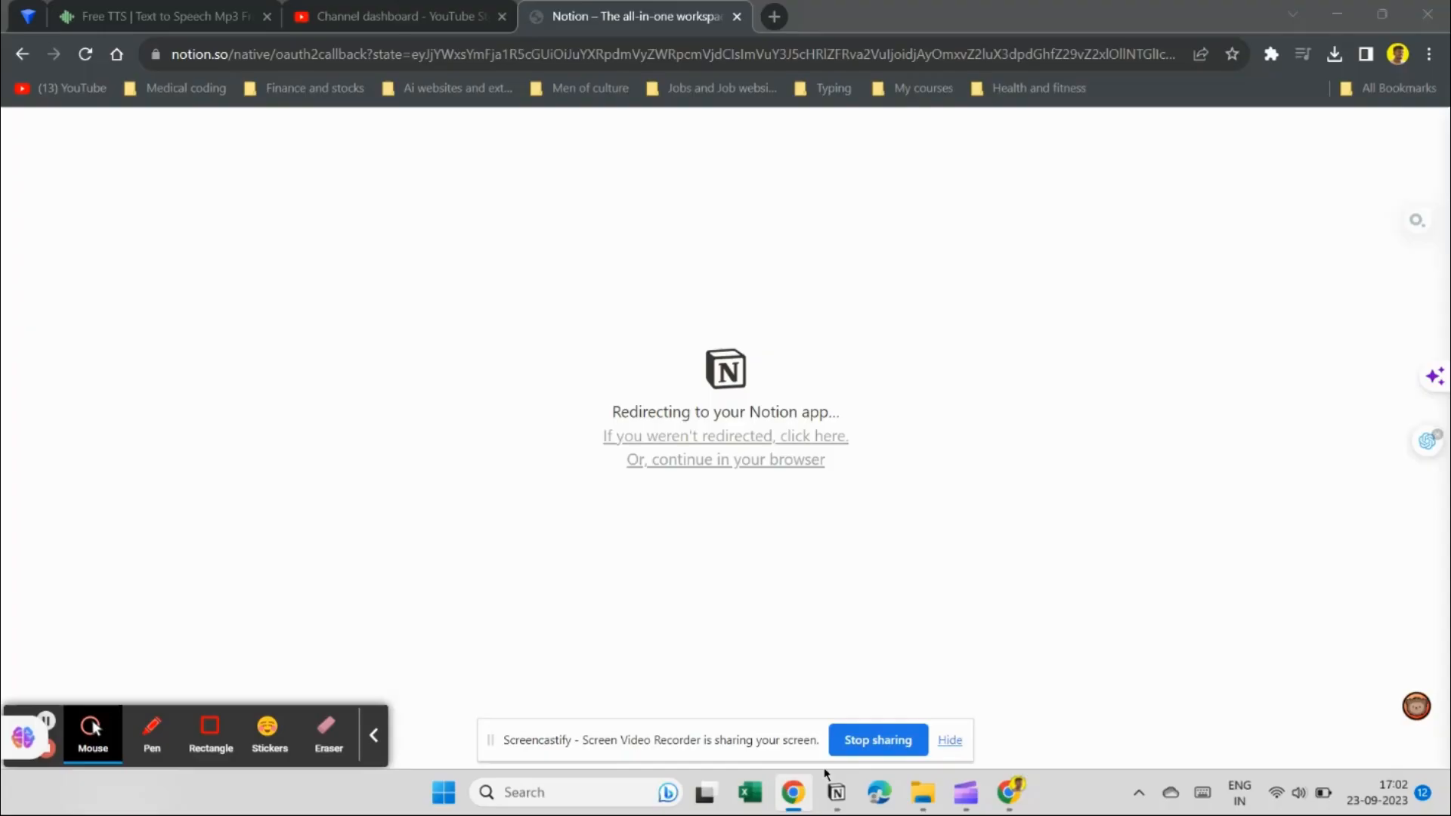
Sign in with the Google account and let Chrome open the workspace in the Notion desktop app.
left_click(838, 801)
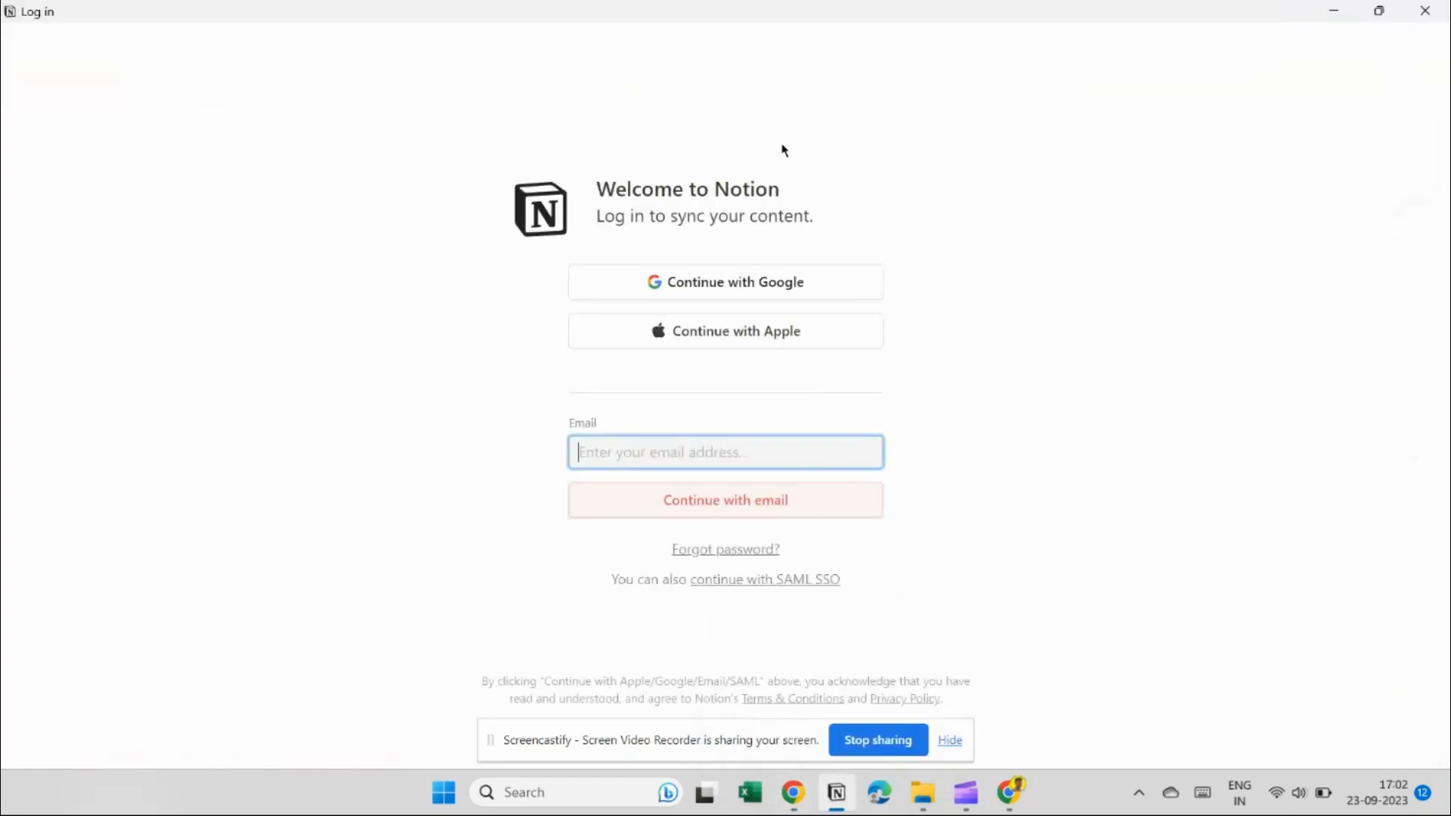
left_click(778, 281)
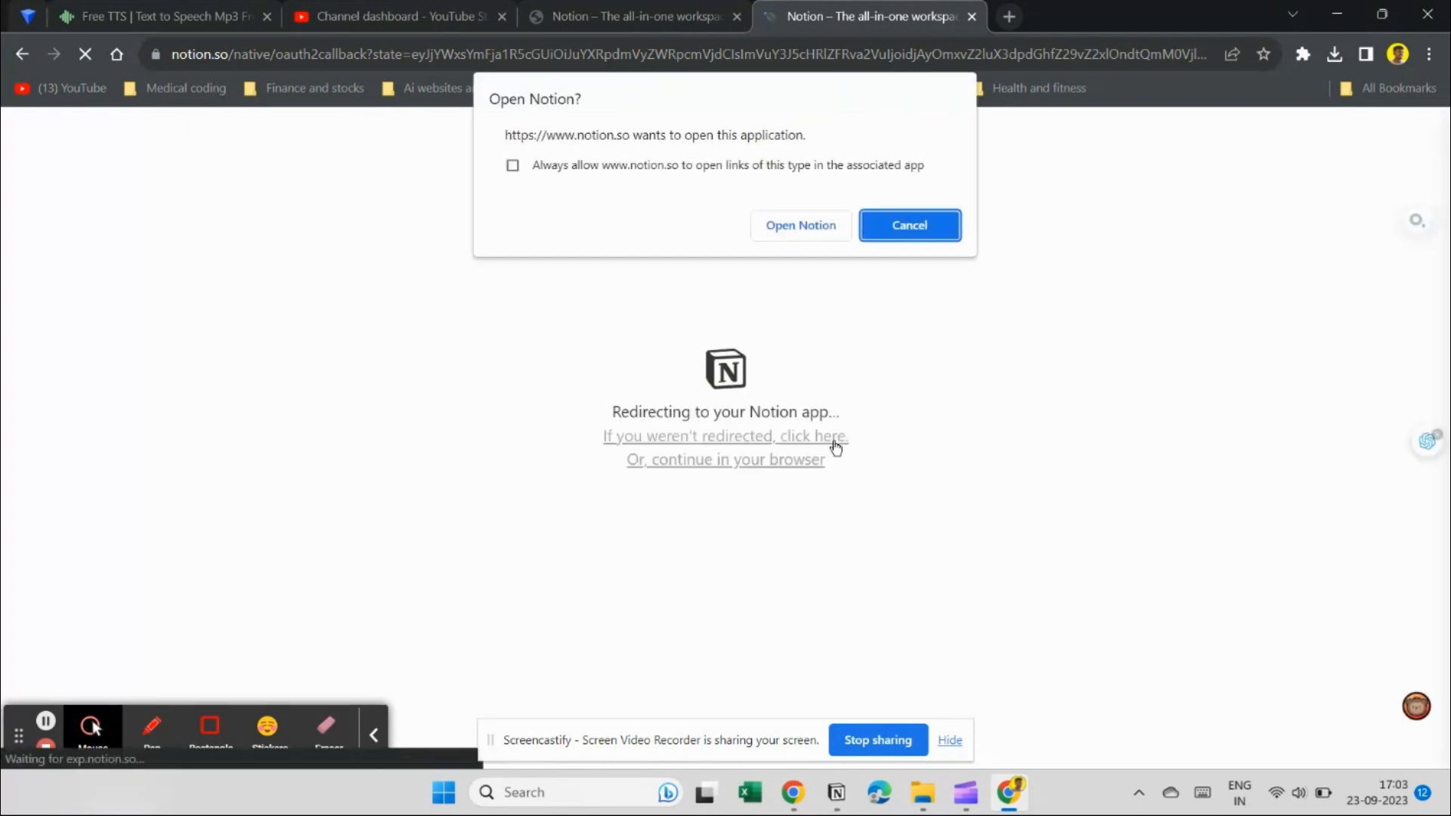
left_click(823, 226)
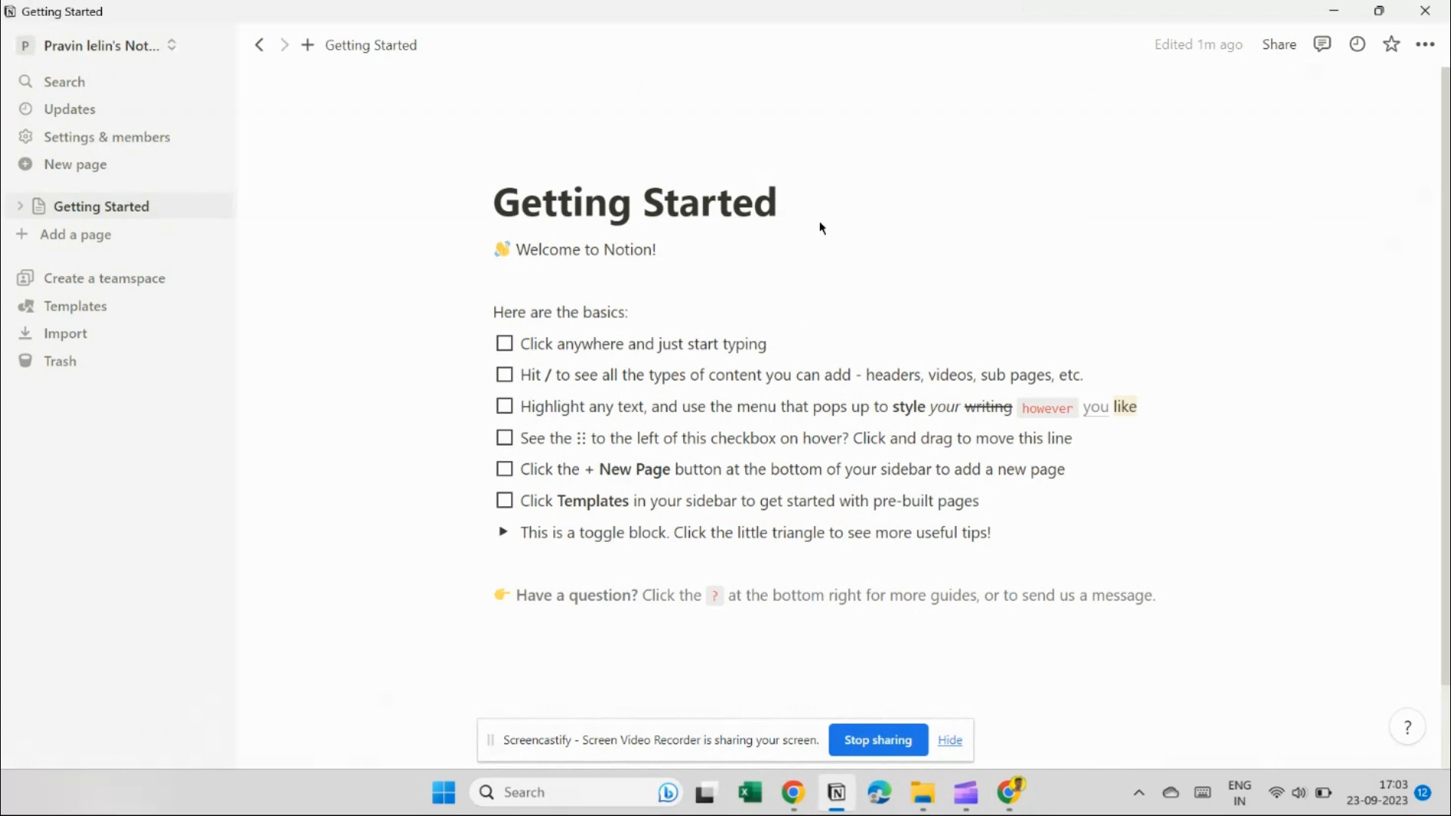
Create a new empty page titled 'Home'.
left_click(32, 236)
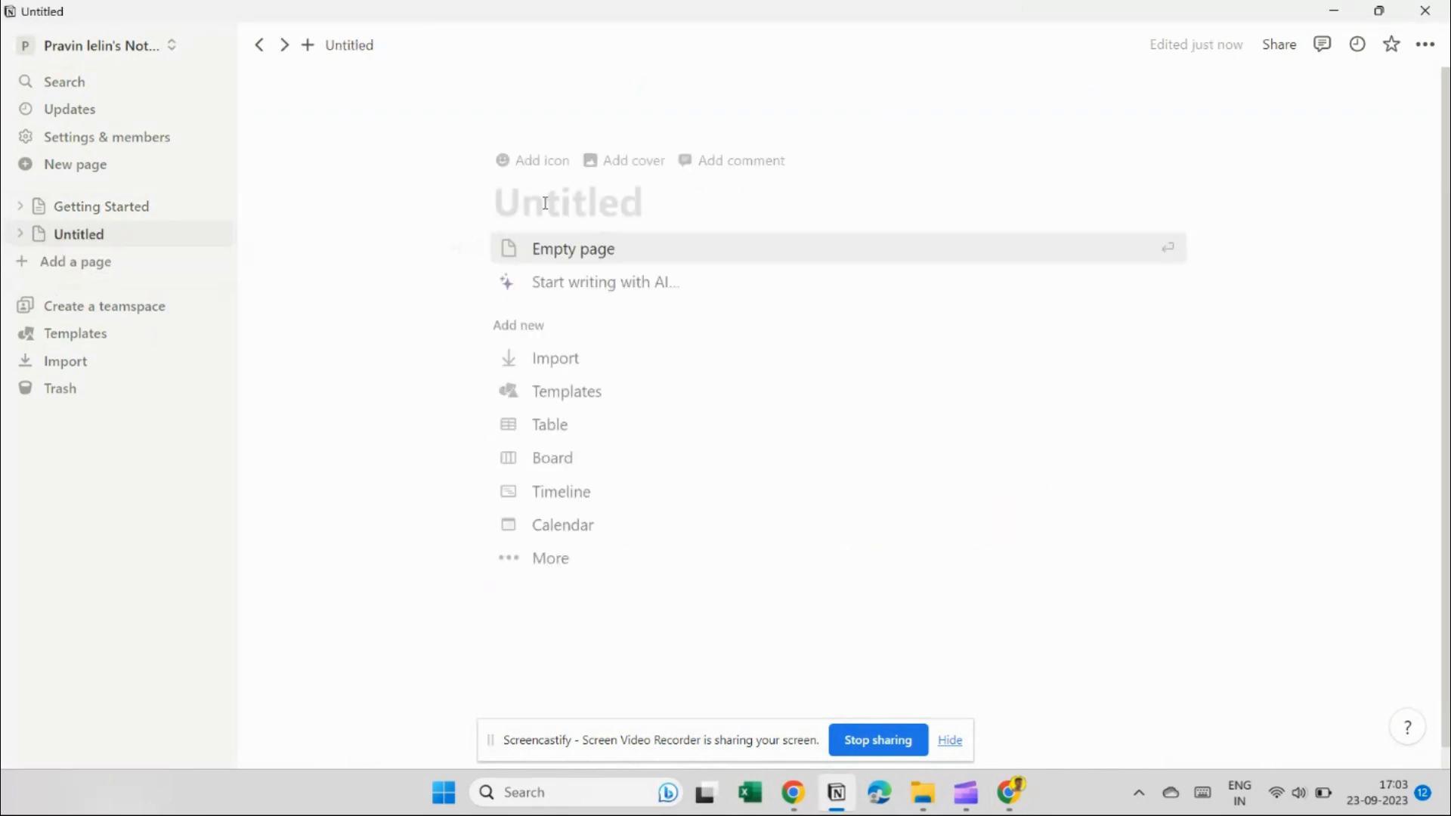
type("Home")
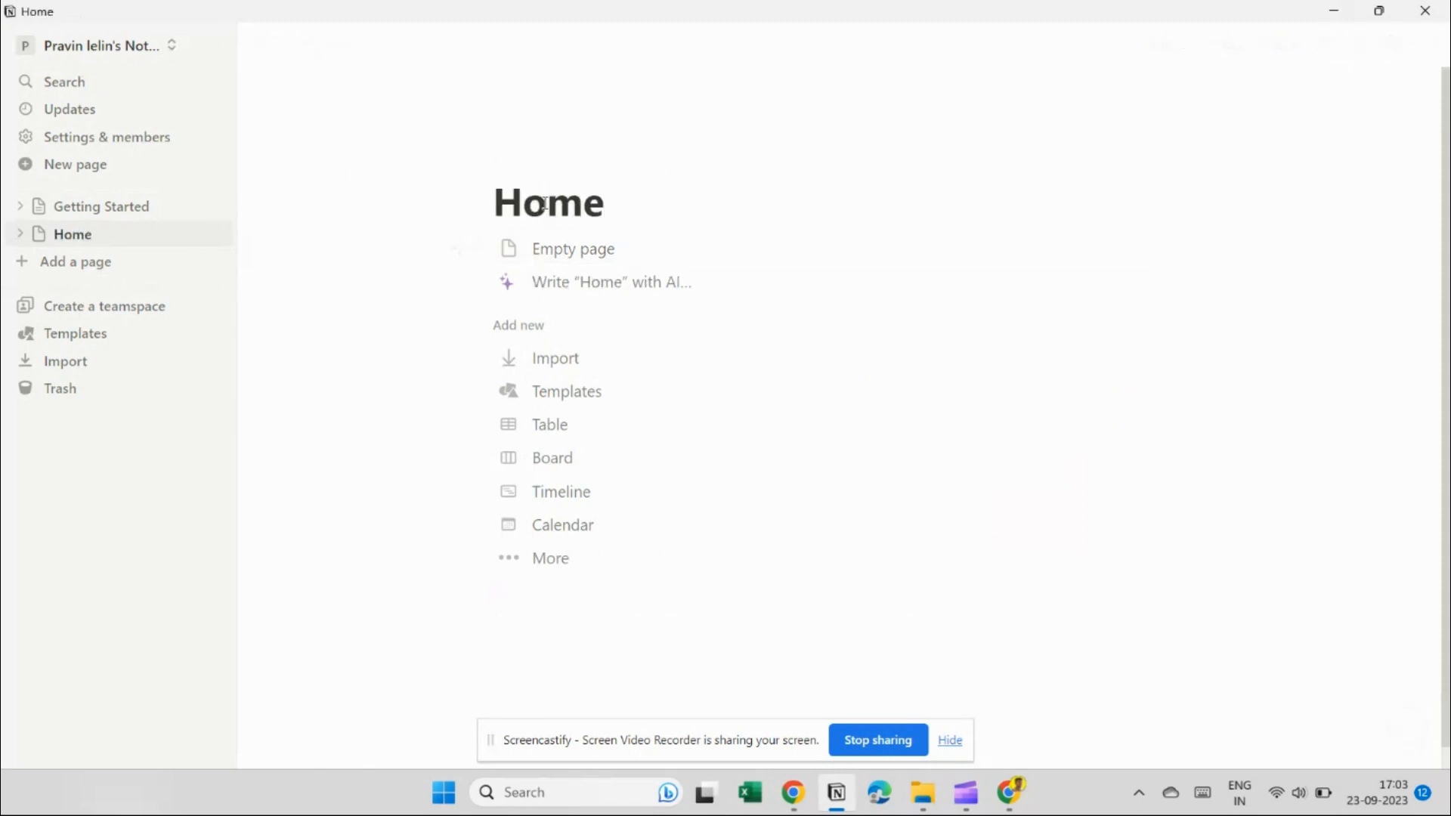
left_click(546, 251)
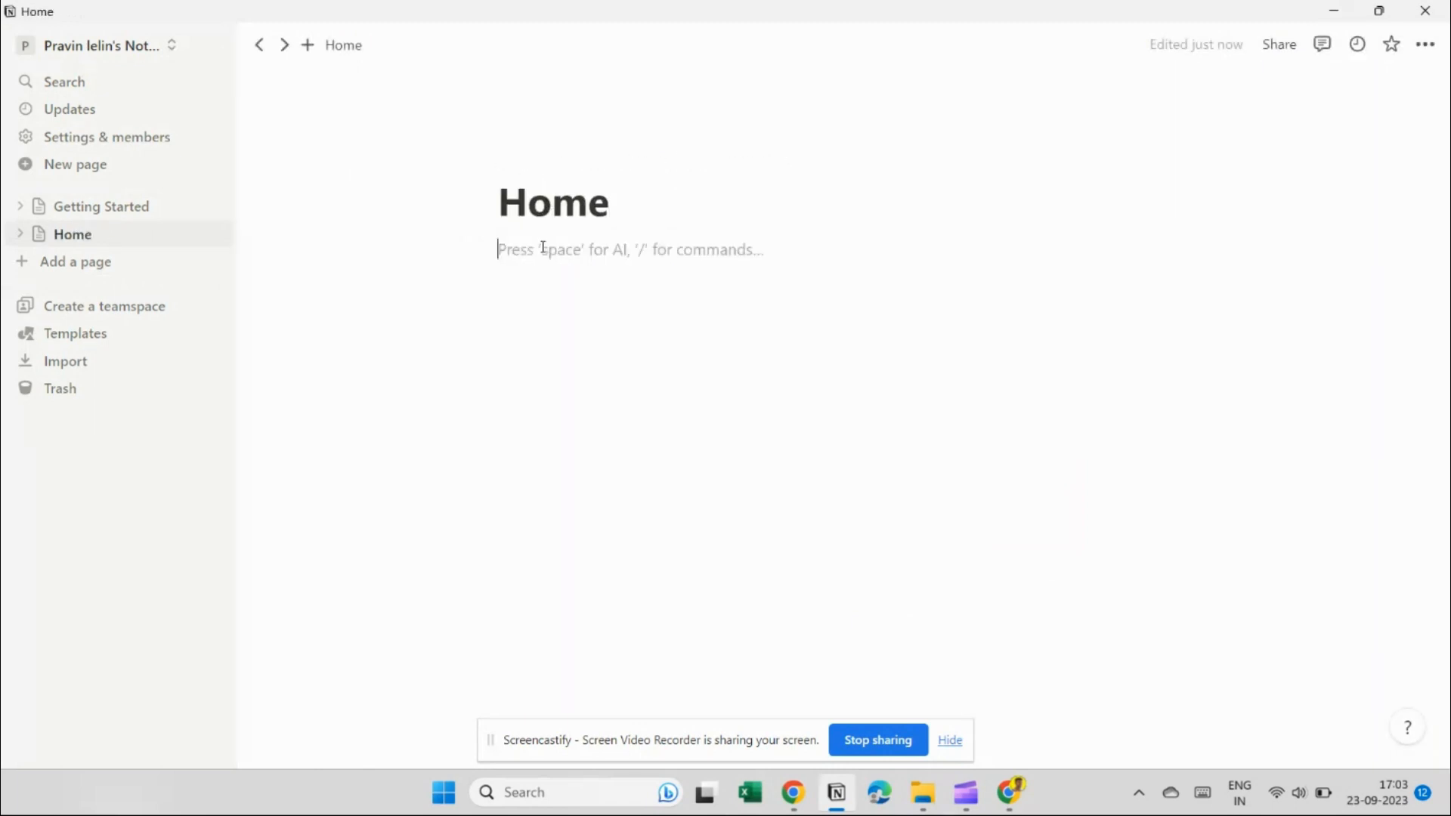
key("Return")
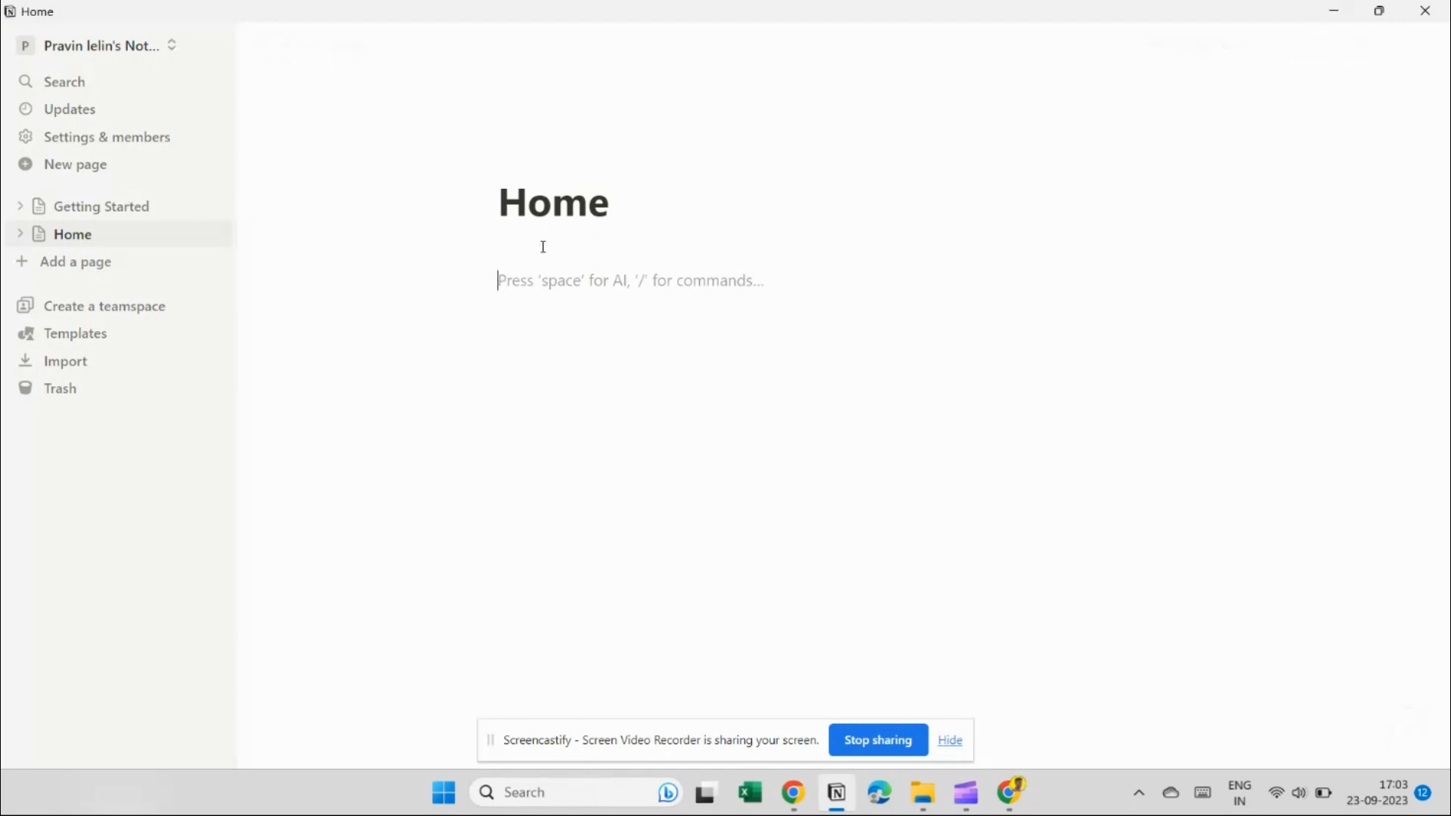
List Personal, Trackers, Work related, Self development and Spiritual on separate lines.
type("Personal")
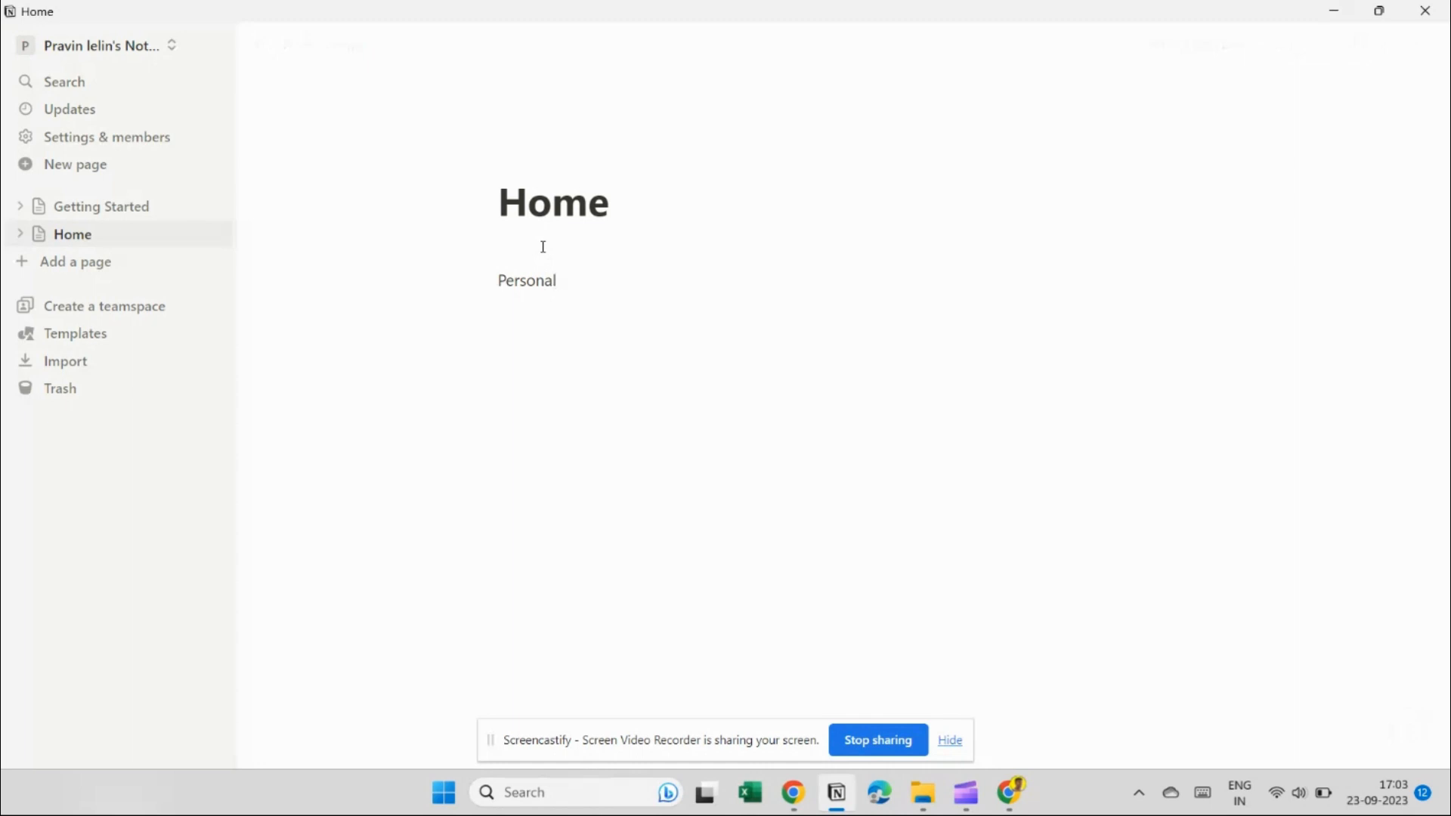
key("Return")
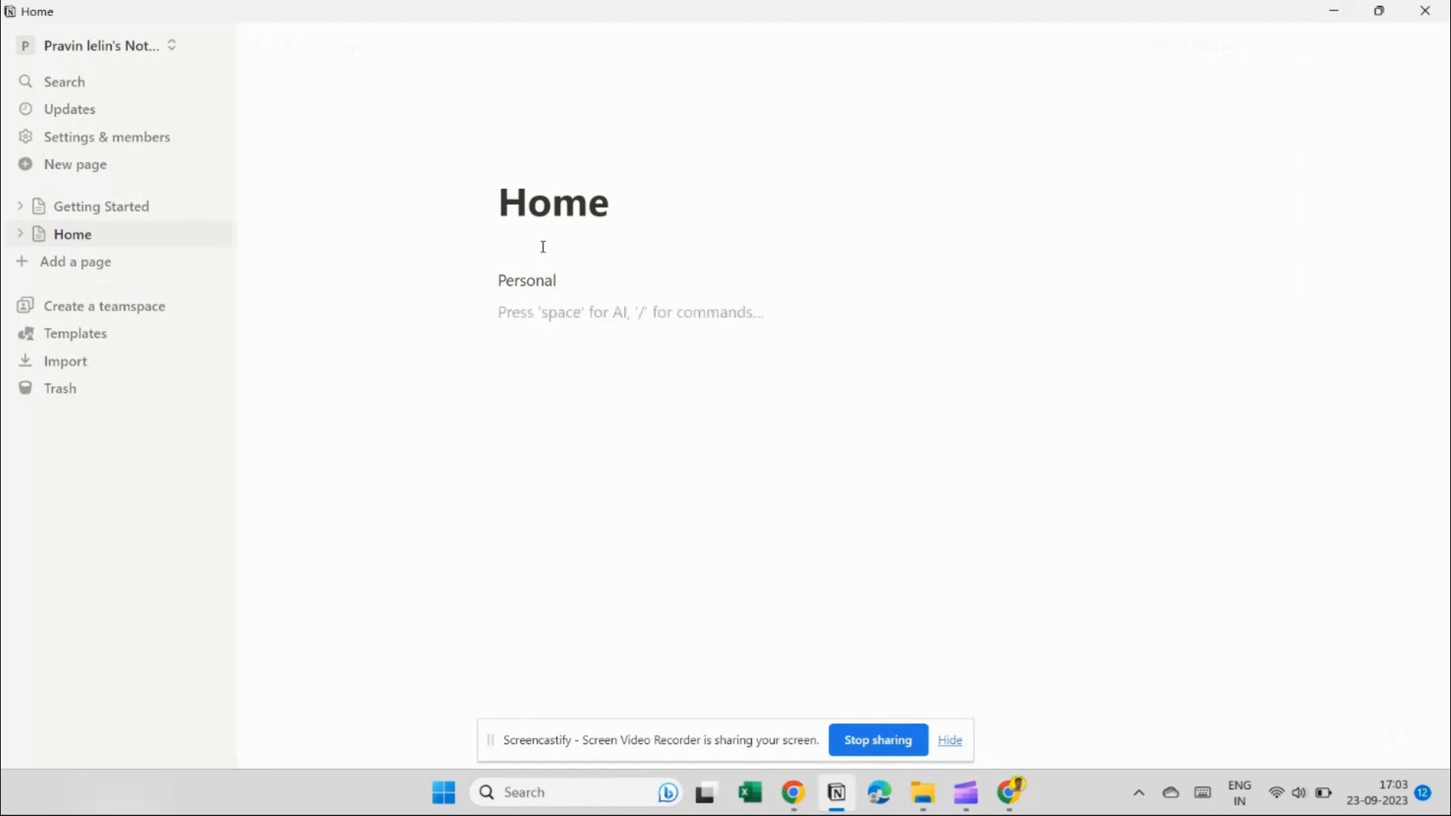
type("Trac")
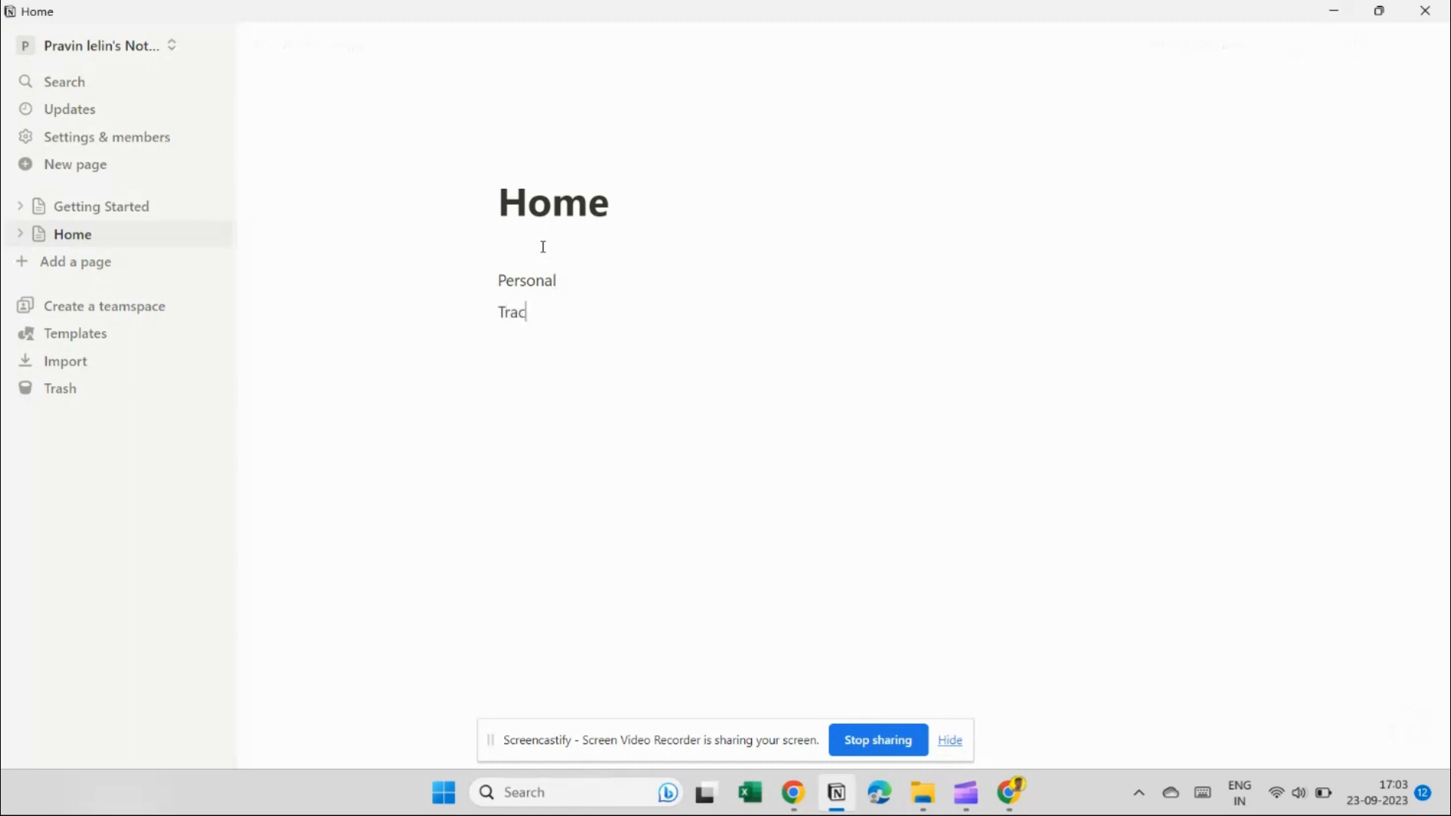
type("kers")
key("Return")
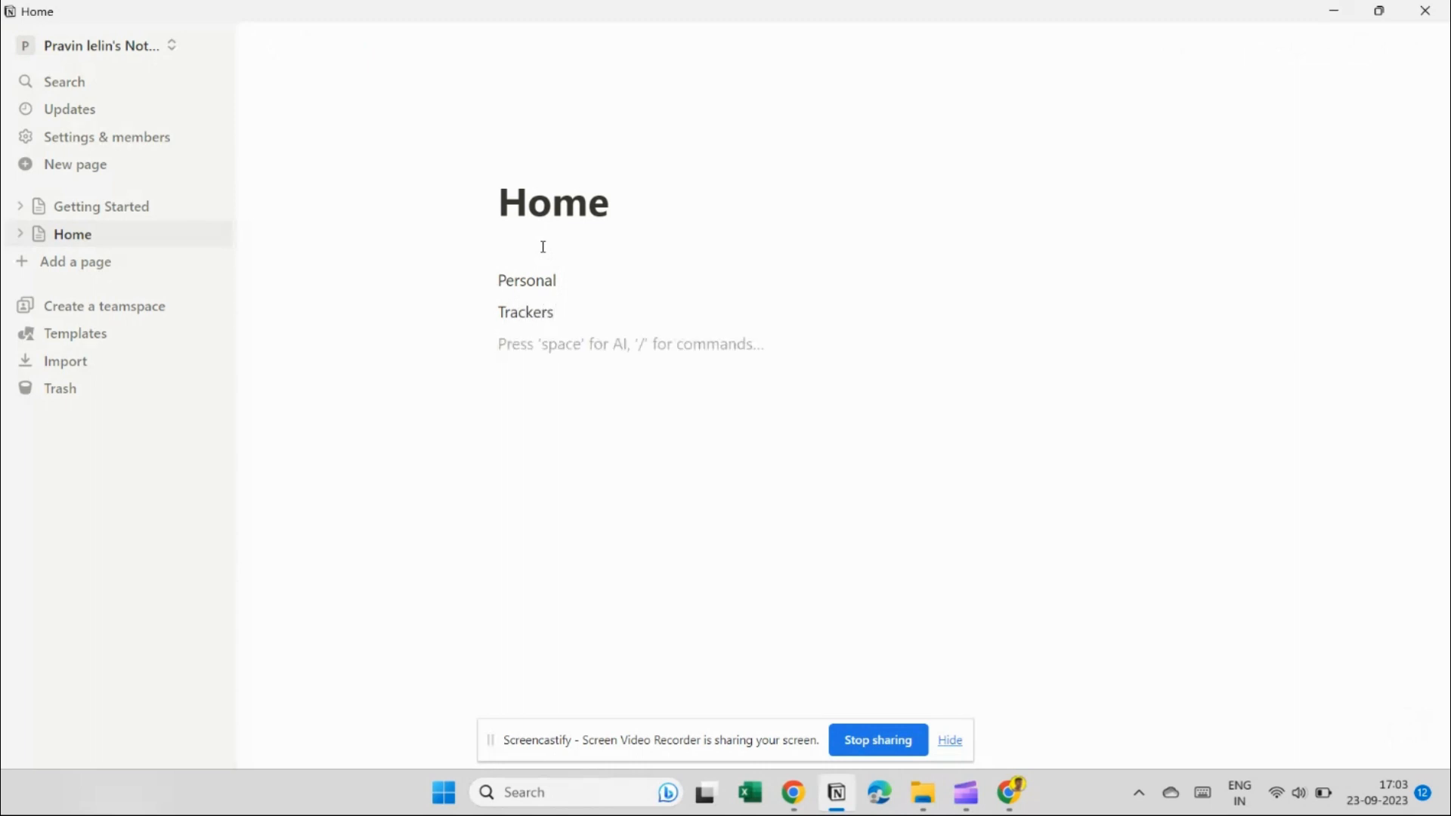
type("Work r")
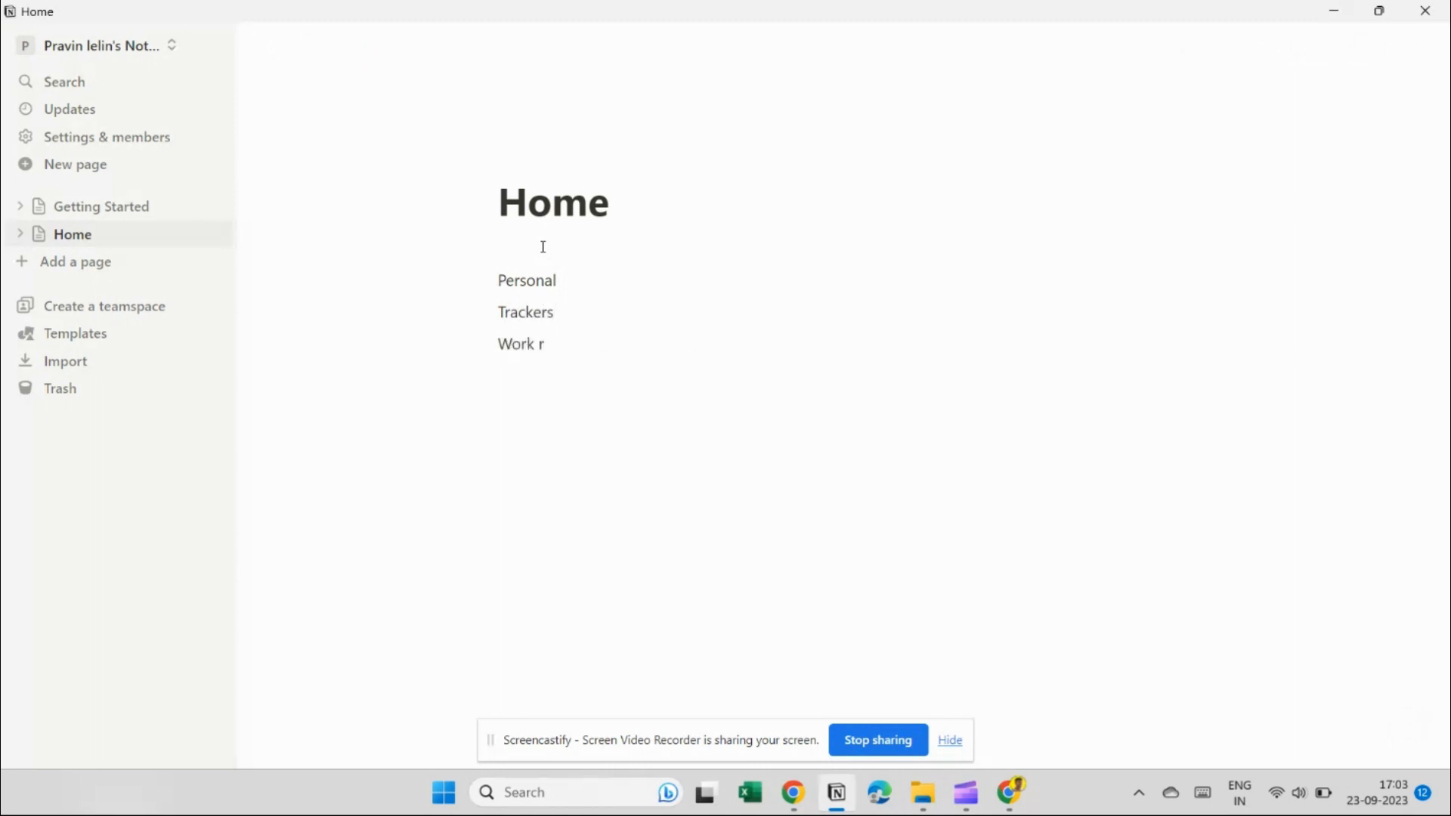
type("elated")
key("Return")
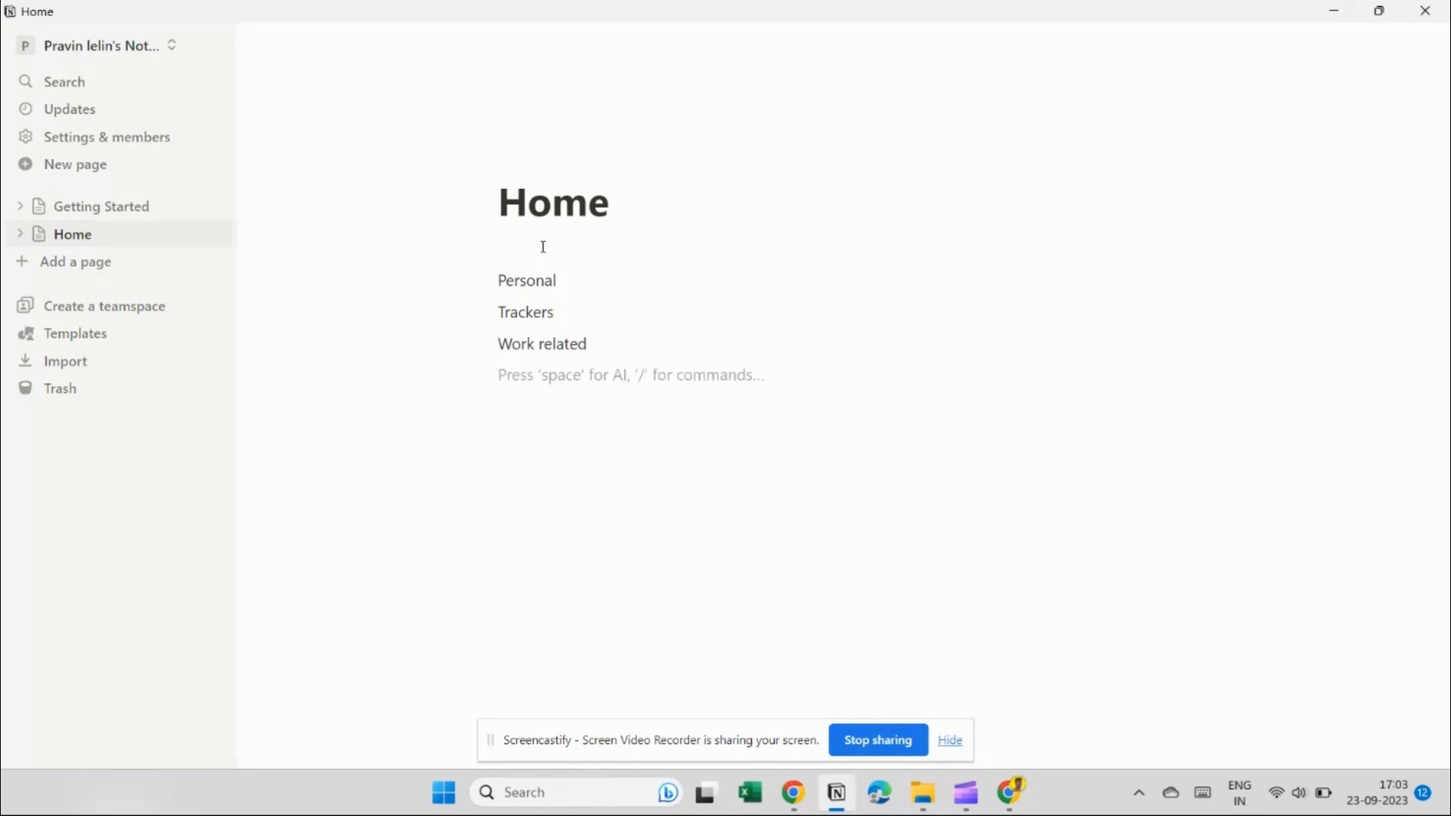
type("Self")
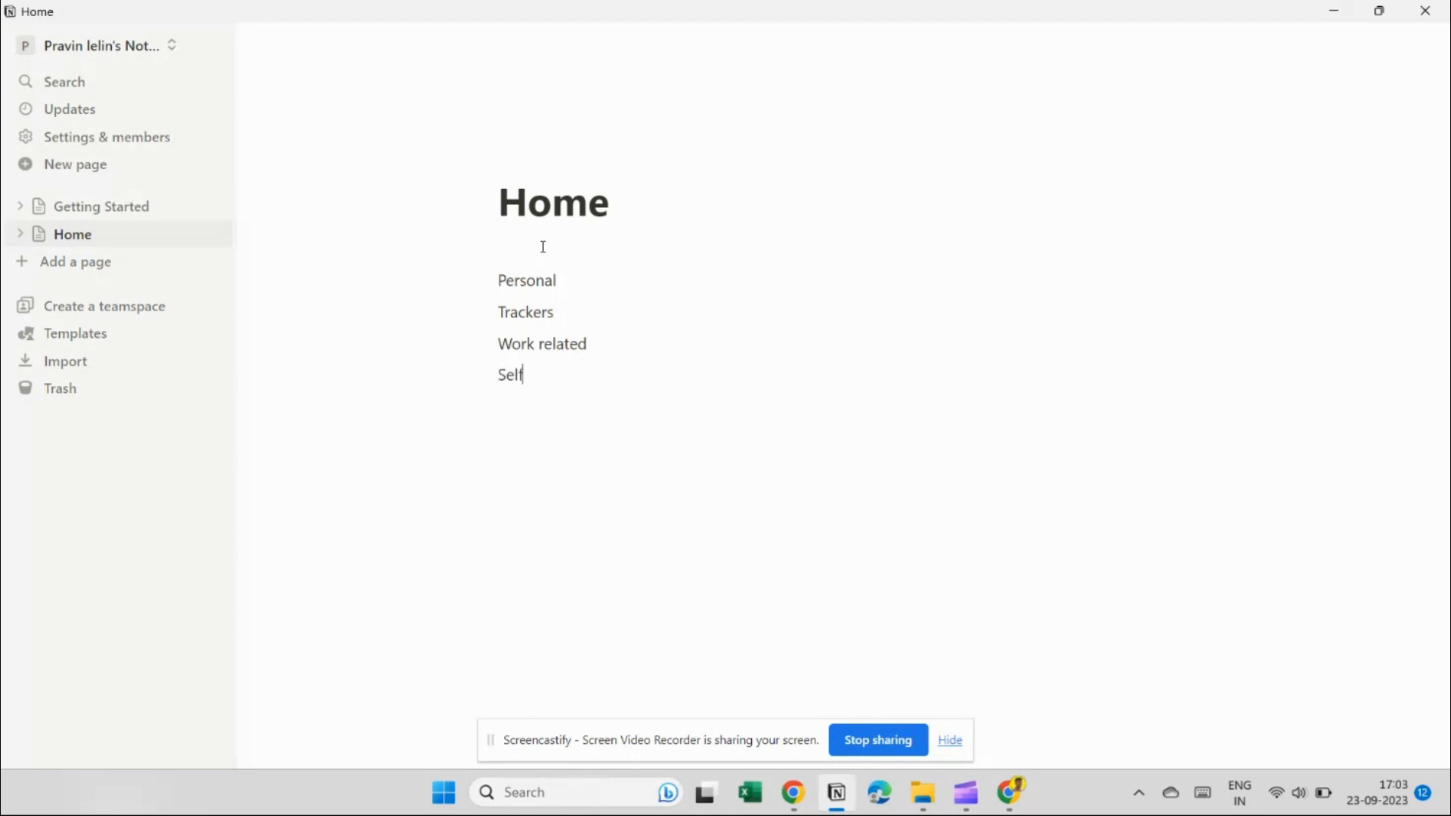
type(" development")
key("Return")
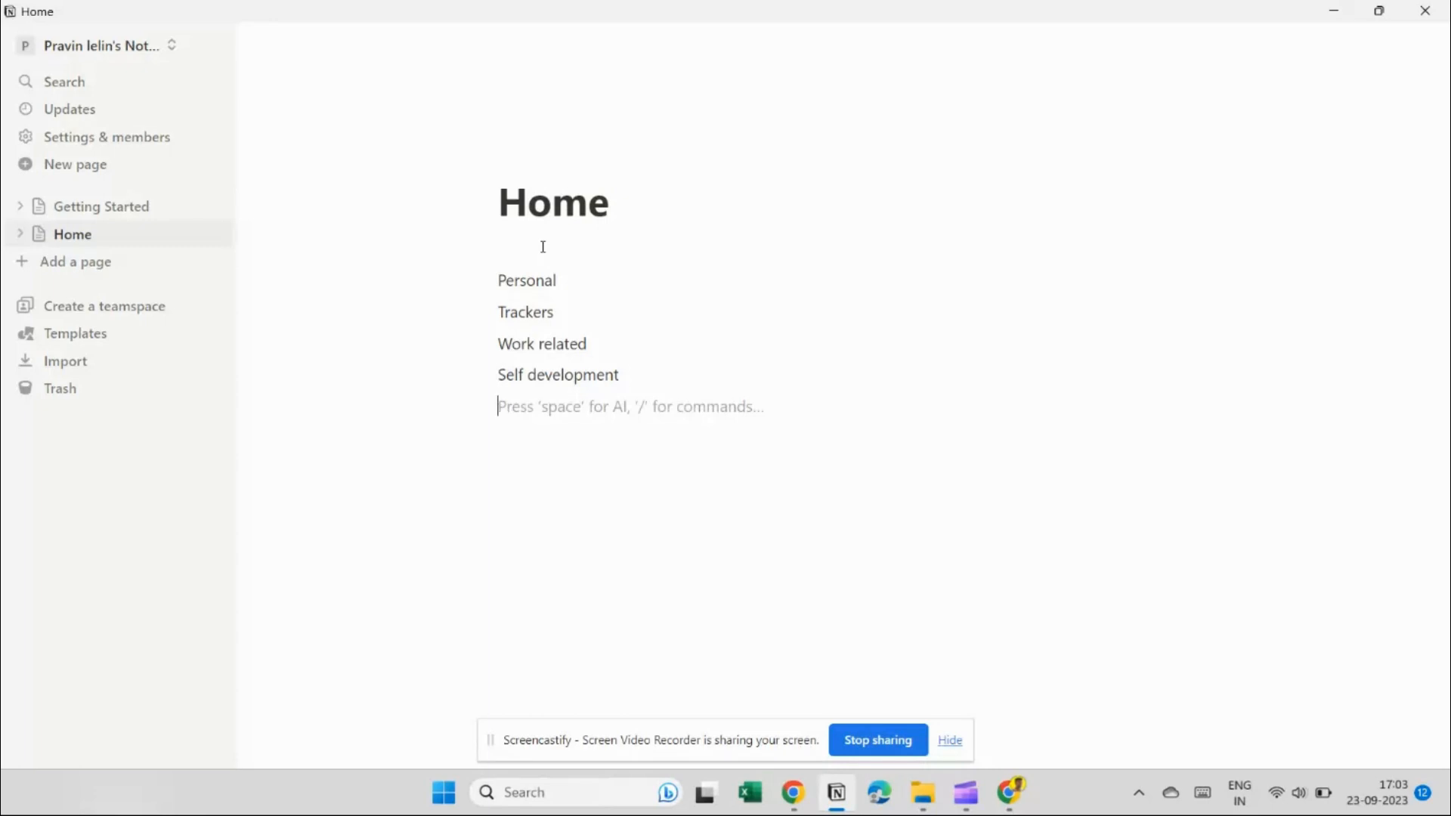
type("Spiritual")
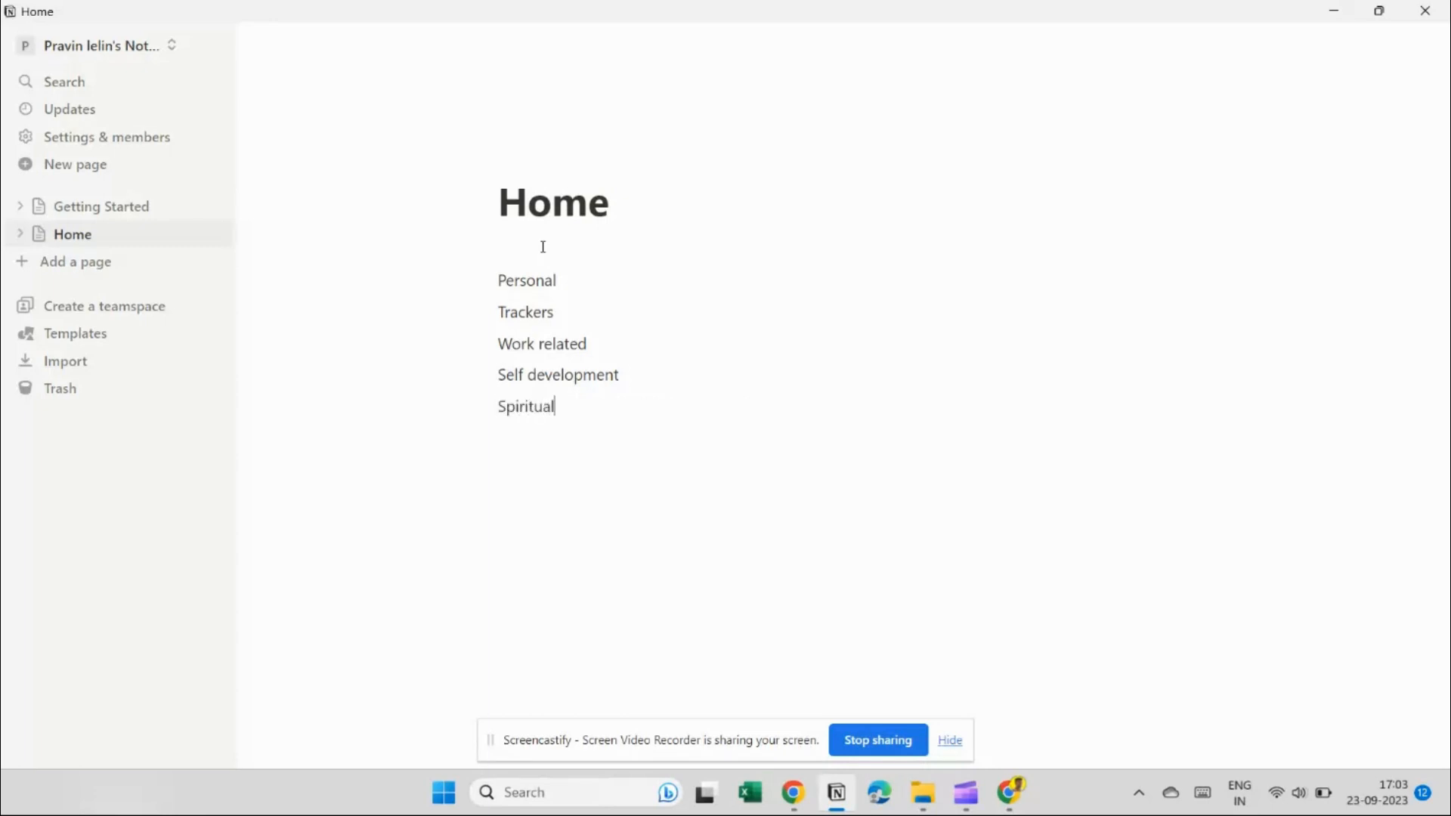
key("Return")
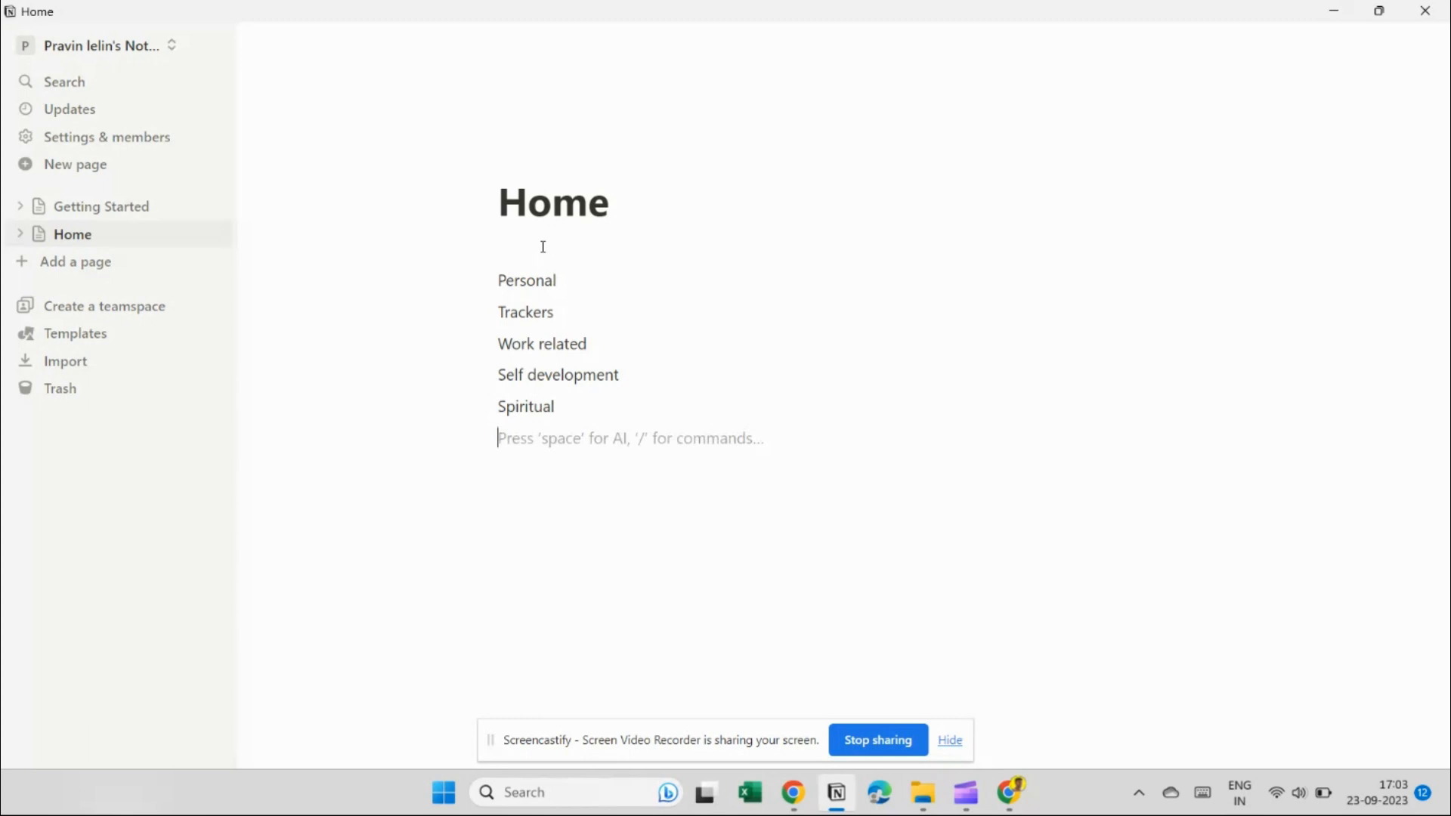
key("BackSpace")
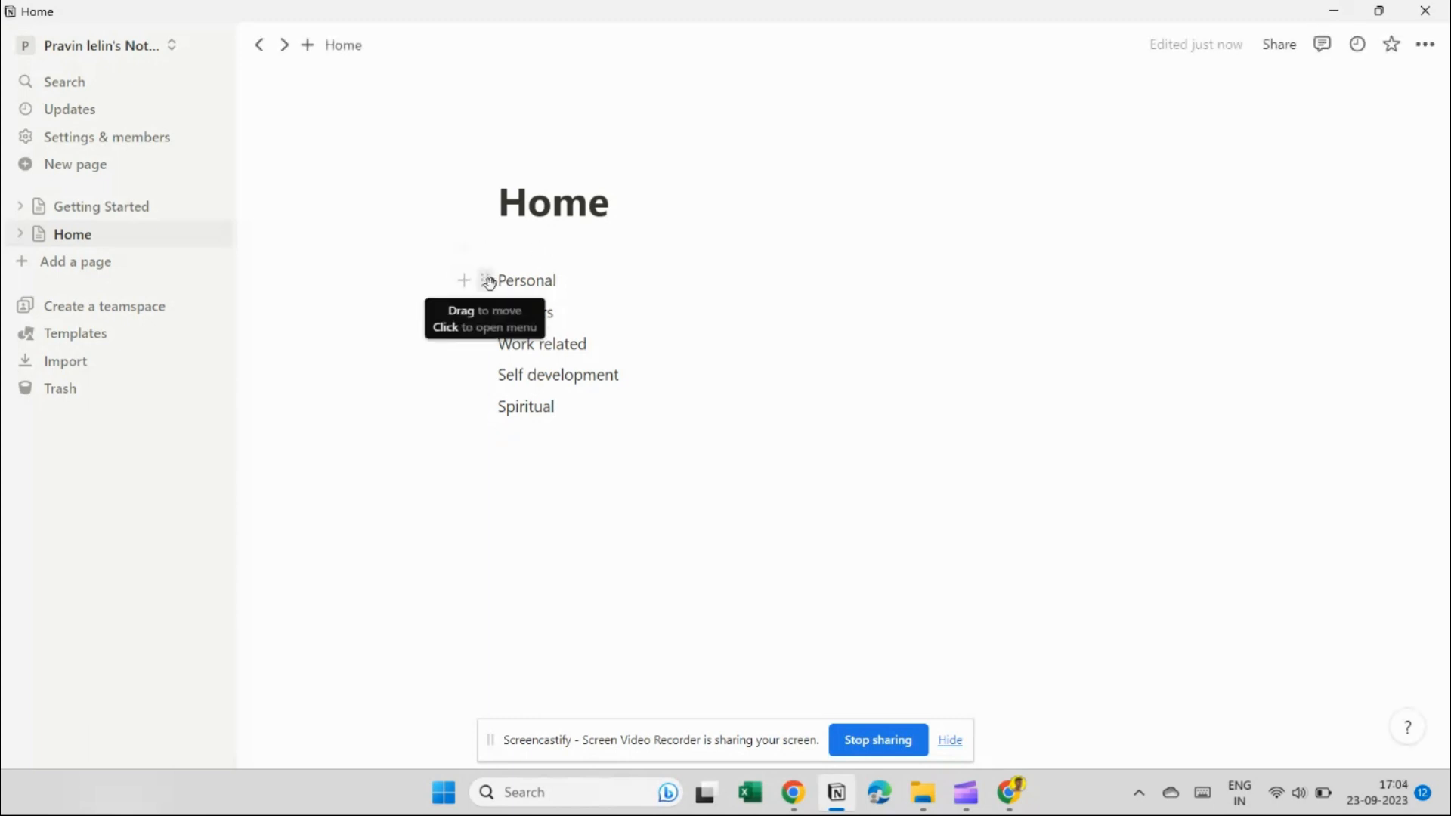
Drag Trackers, Work related, Self development and Spiritual beside Personal, then widen the five columns.
left_click(488, 282)
key("Escape")
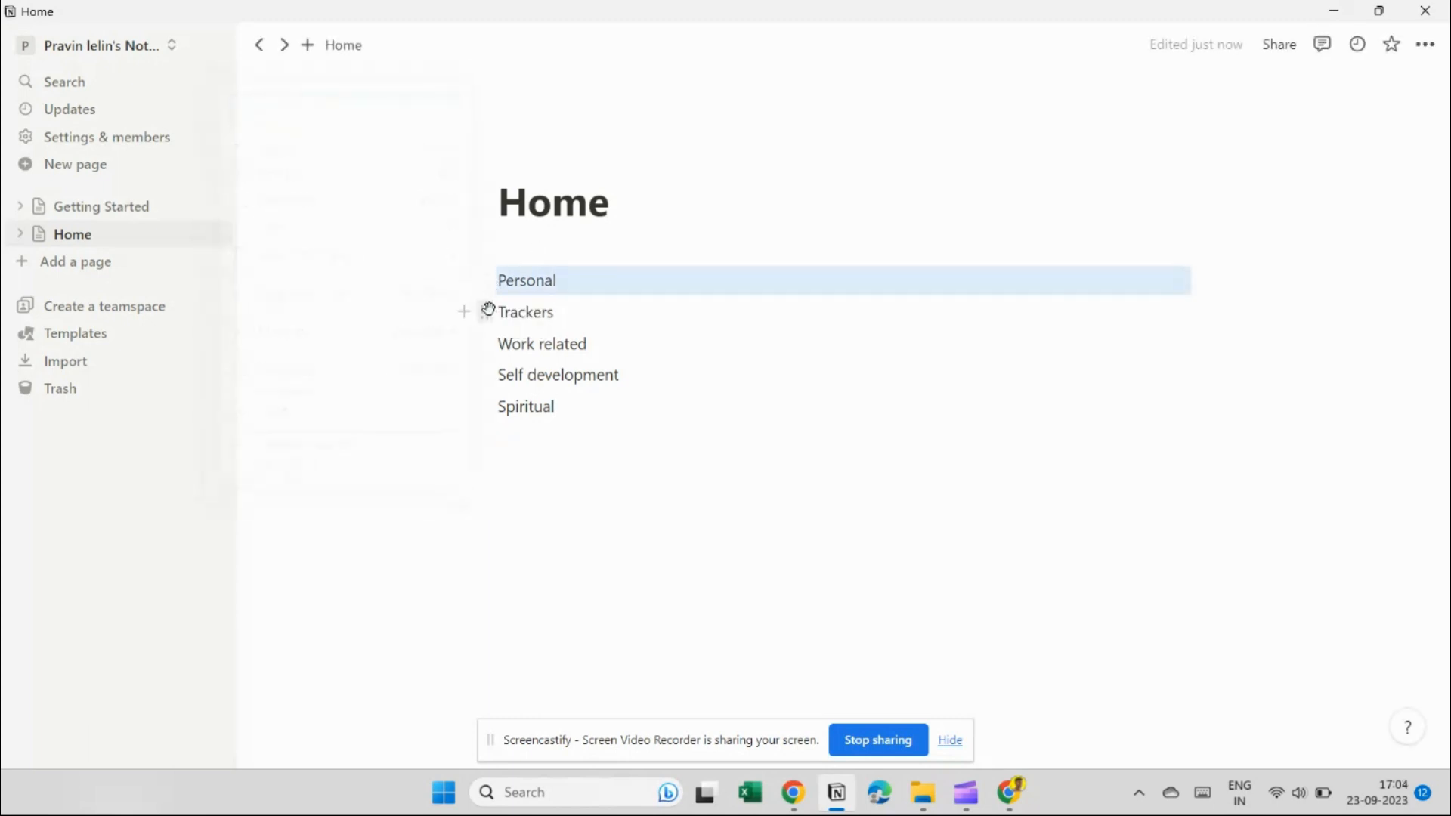
left_click_drag(486, 312, 1192, 288)
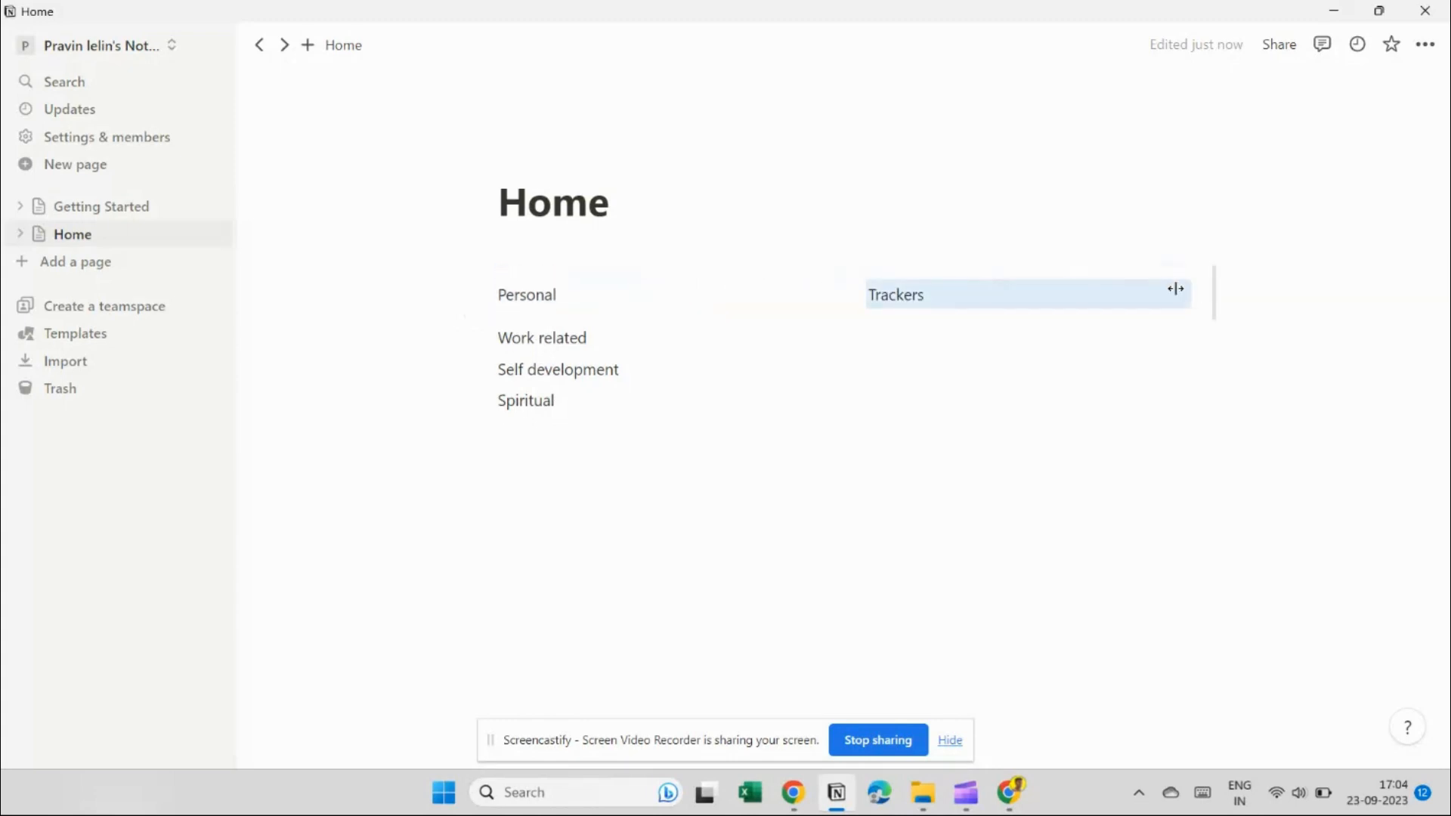
left_click_drag(484, 336, 1234, 292)
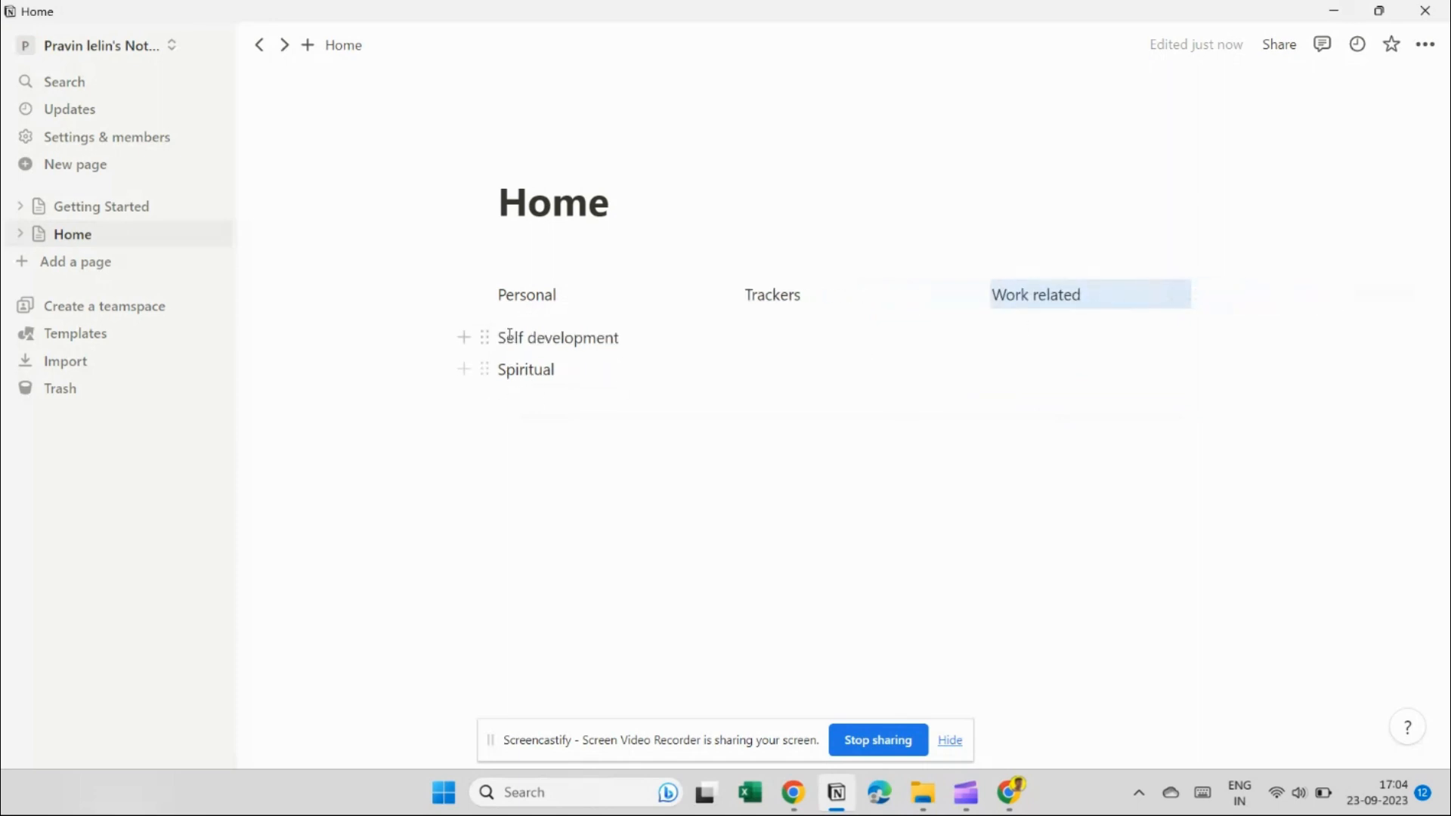
left_click_drag(485, 337, 1257, 292)
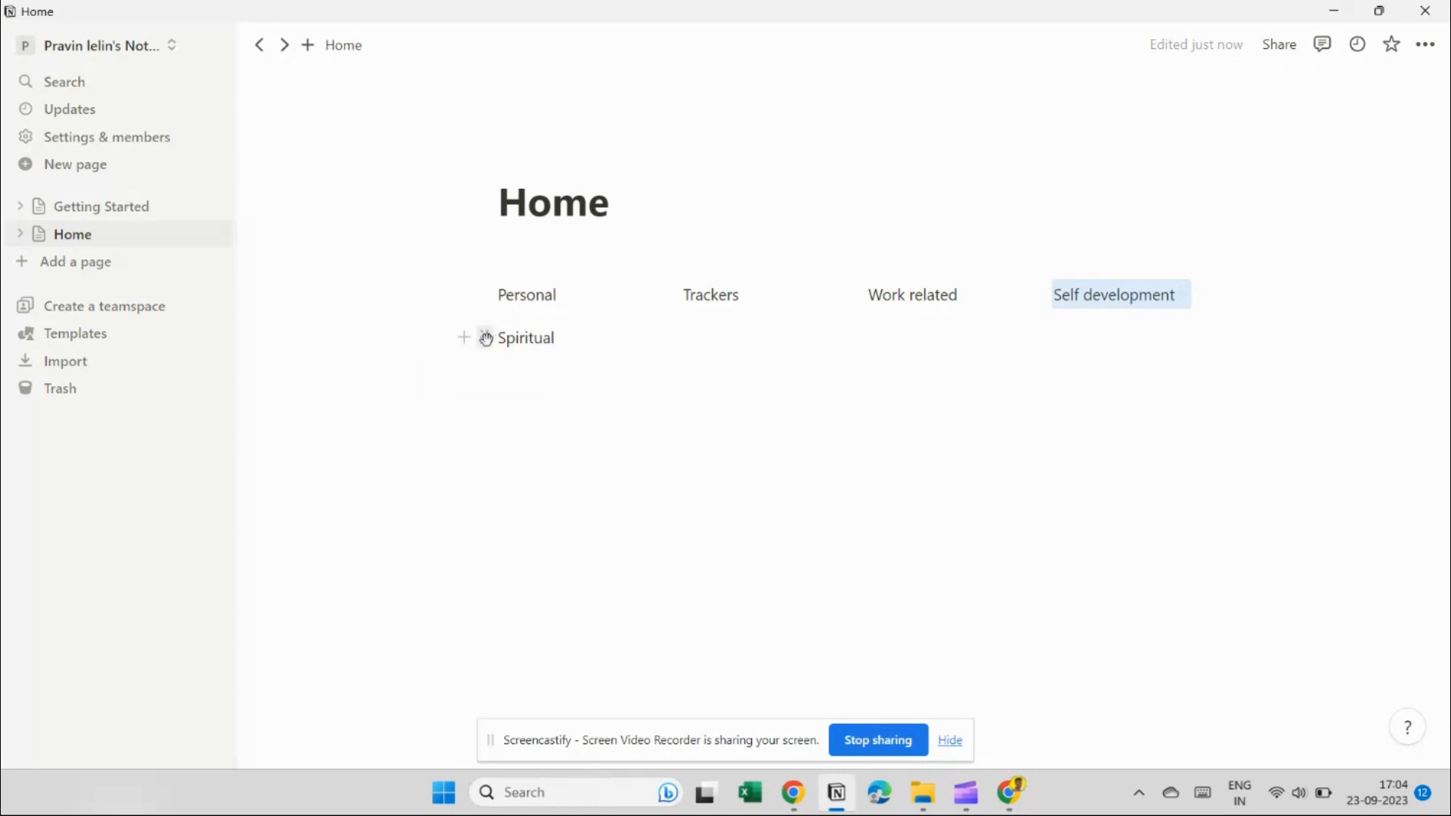
left_click_drag(485, 337, 1217, 295)
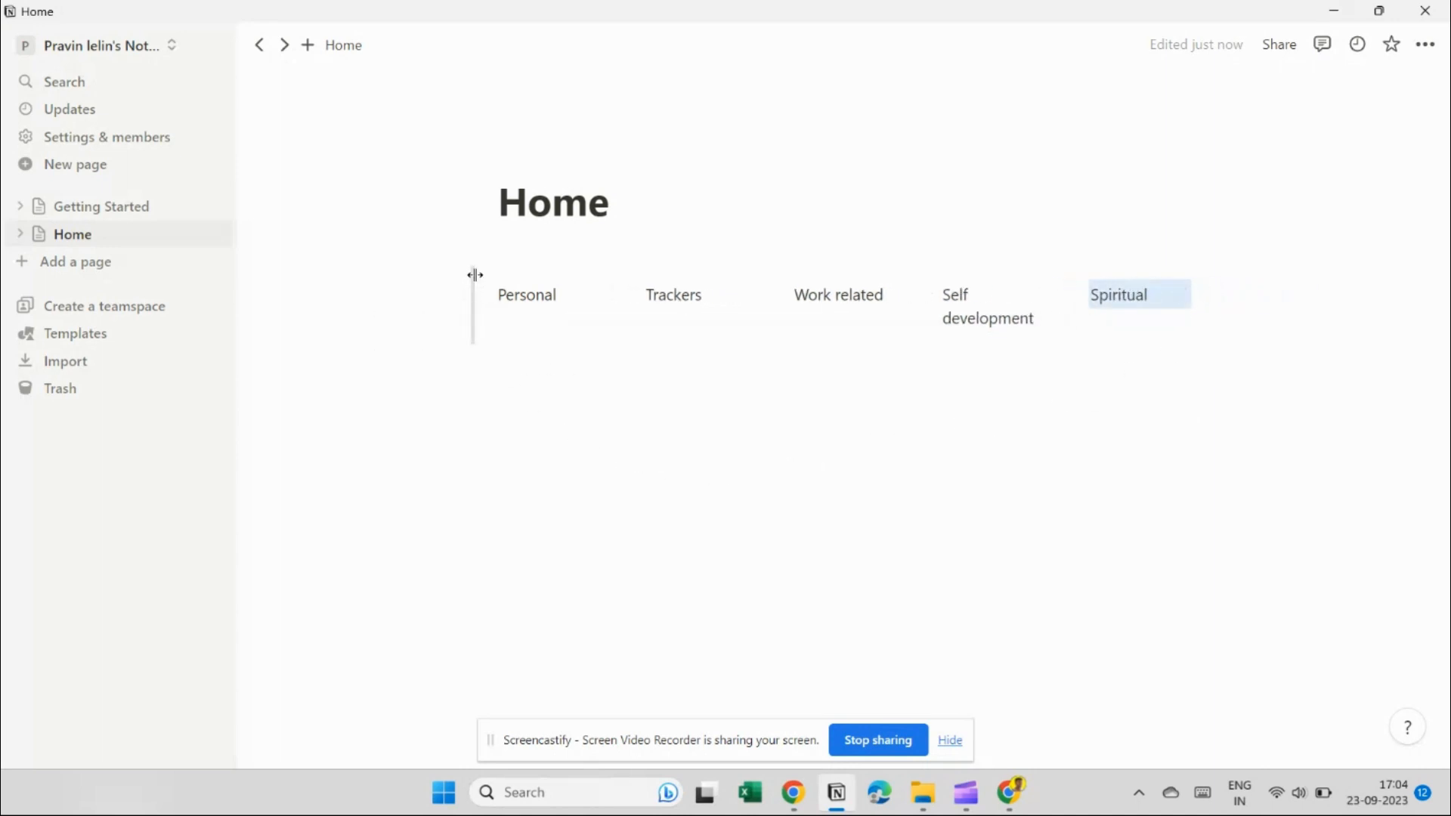
left_click_drag(473, 276, 317, 282)
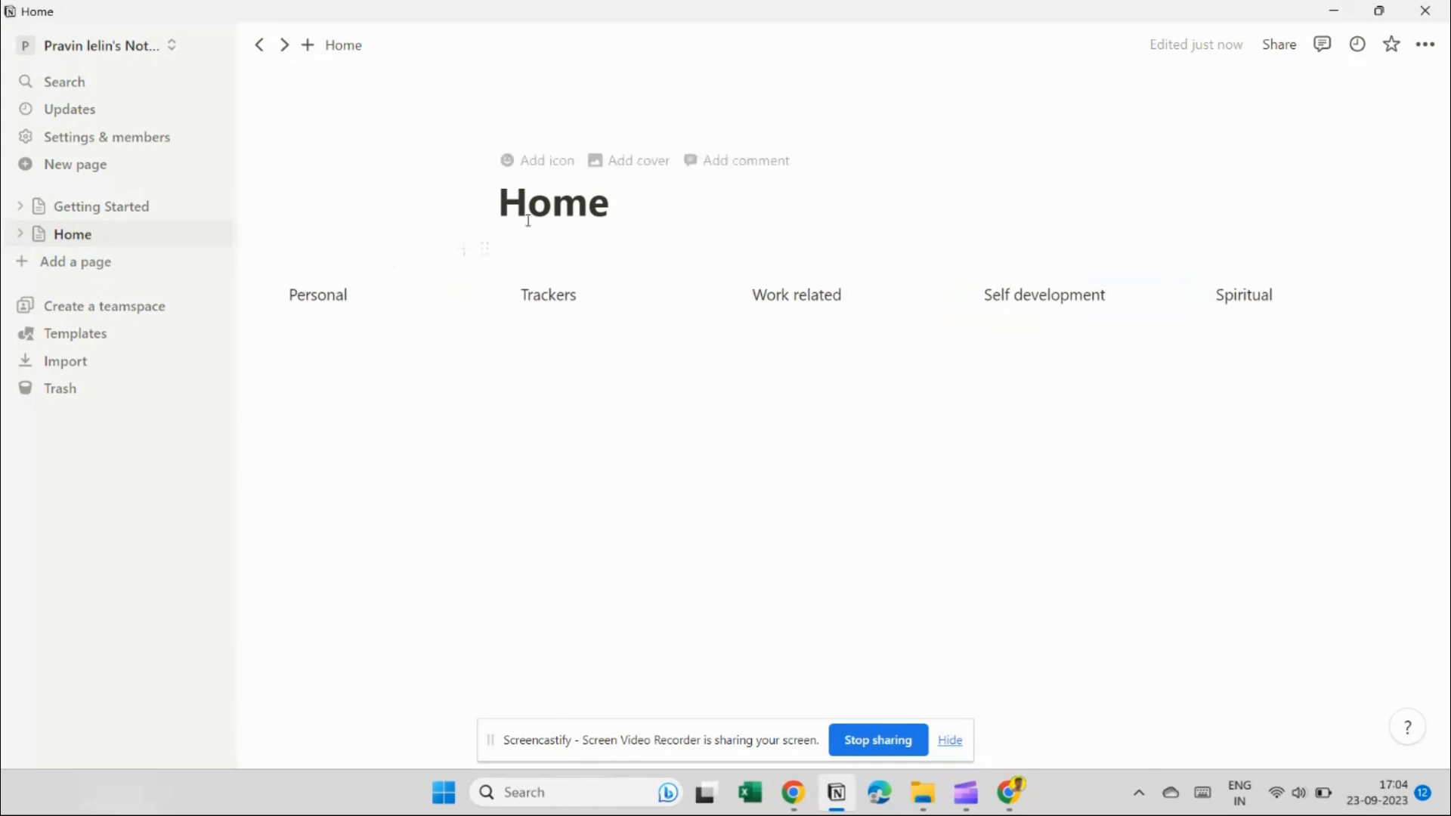
Upload the 'Notion Profile picture' image as the Home page's custom icon.
left_click(544, 163)
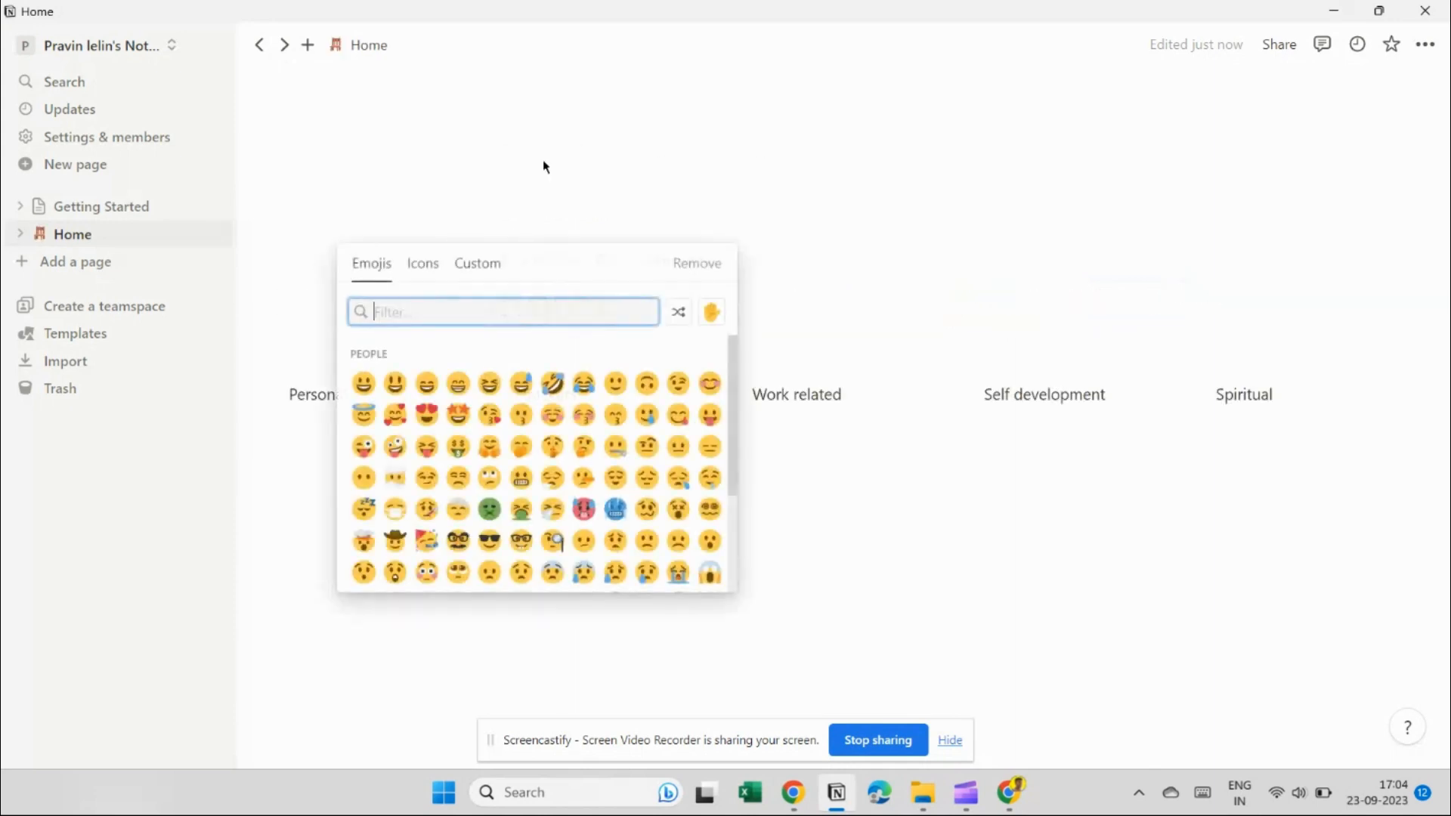
left_click(477, 263)
left_click(534, 363)
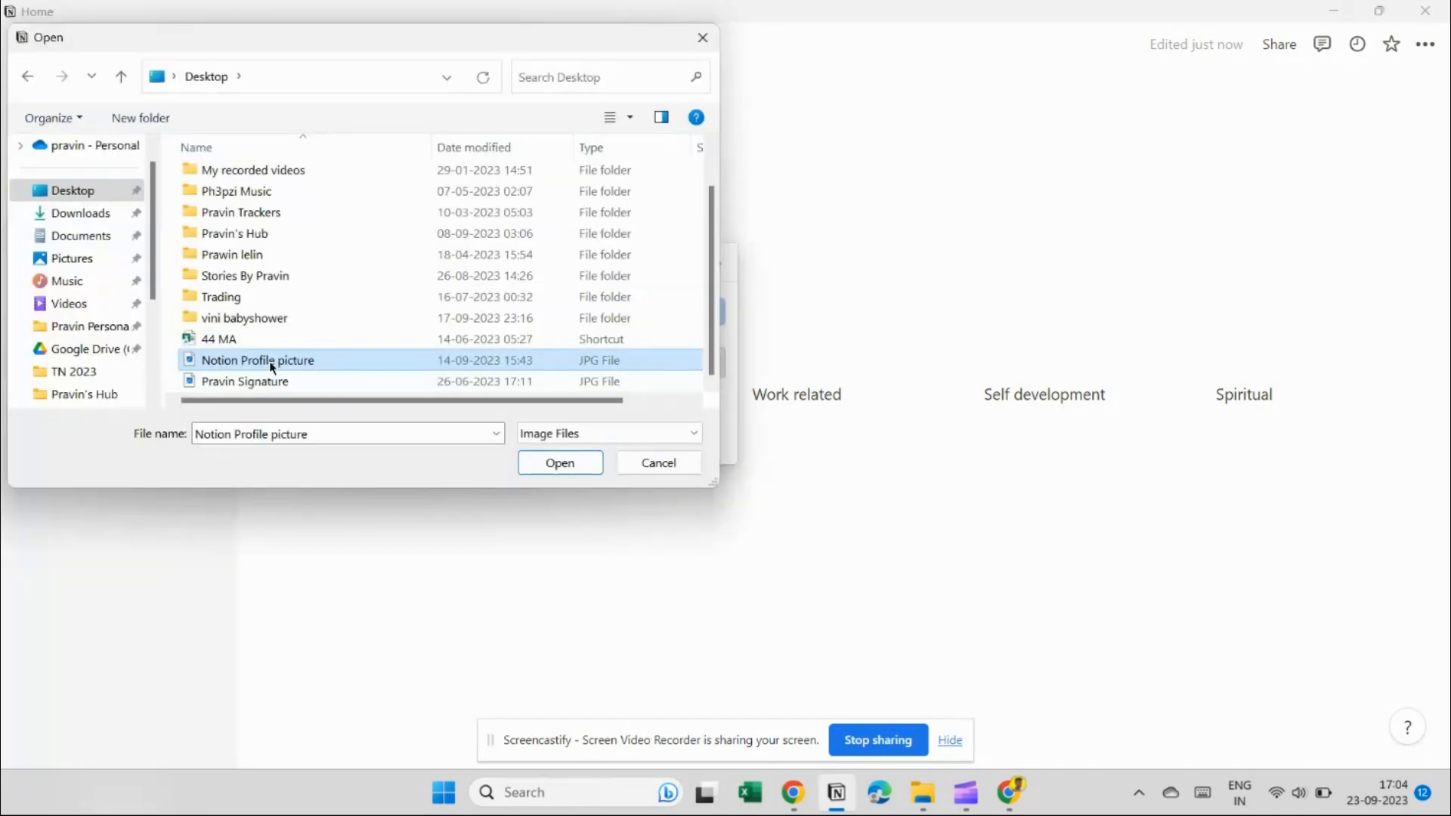
left_click(561, 464)
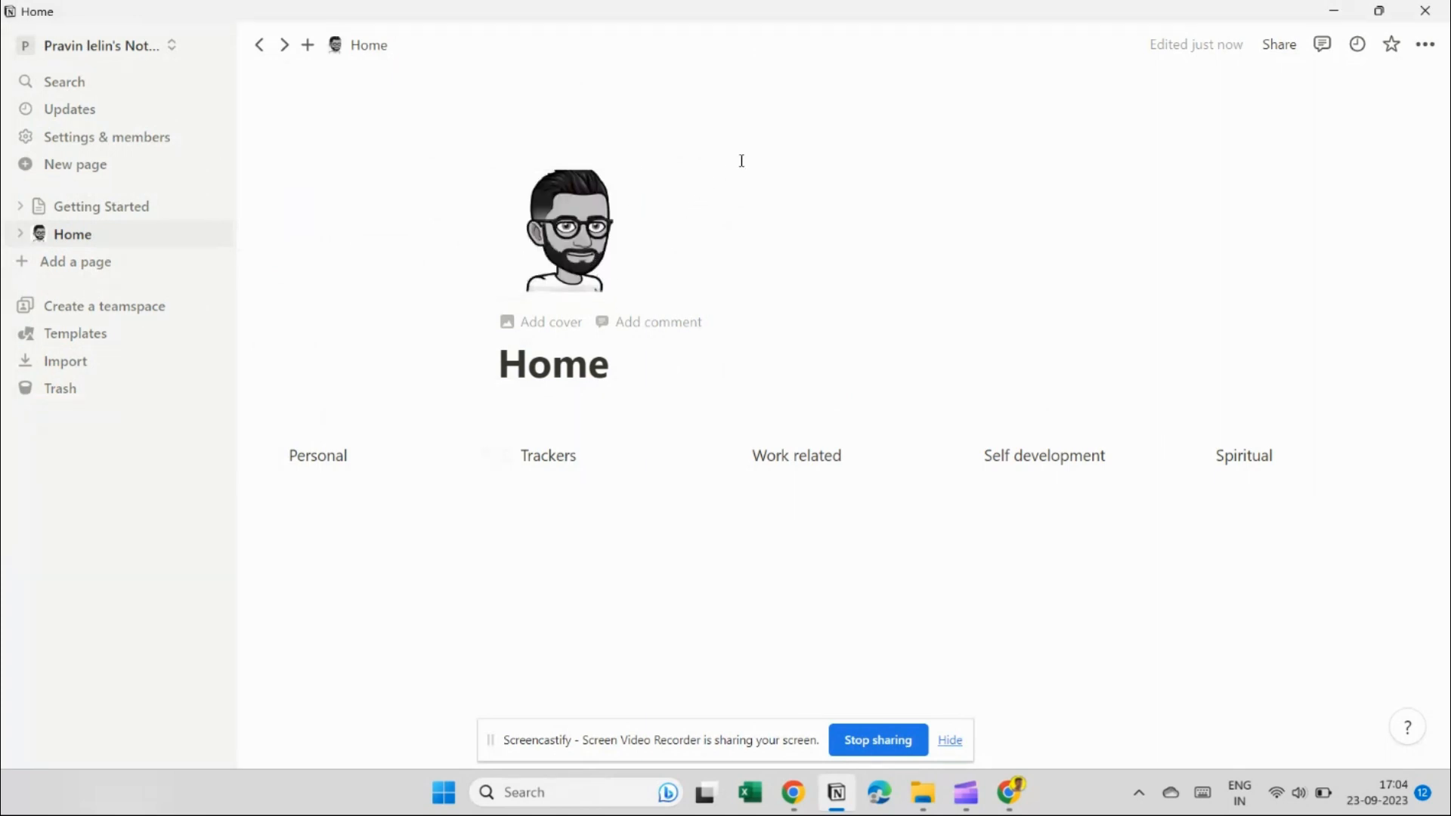
Replace the solid blue cover with the white smartwatch photo from Unsplash.
left_click(506, 322)
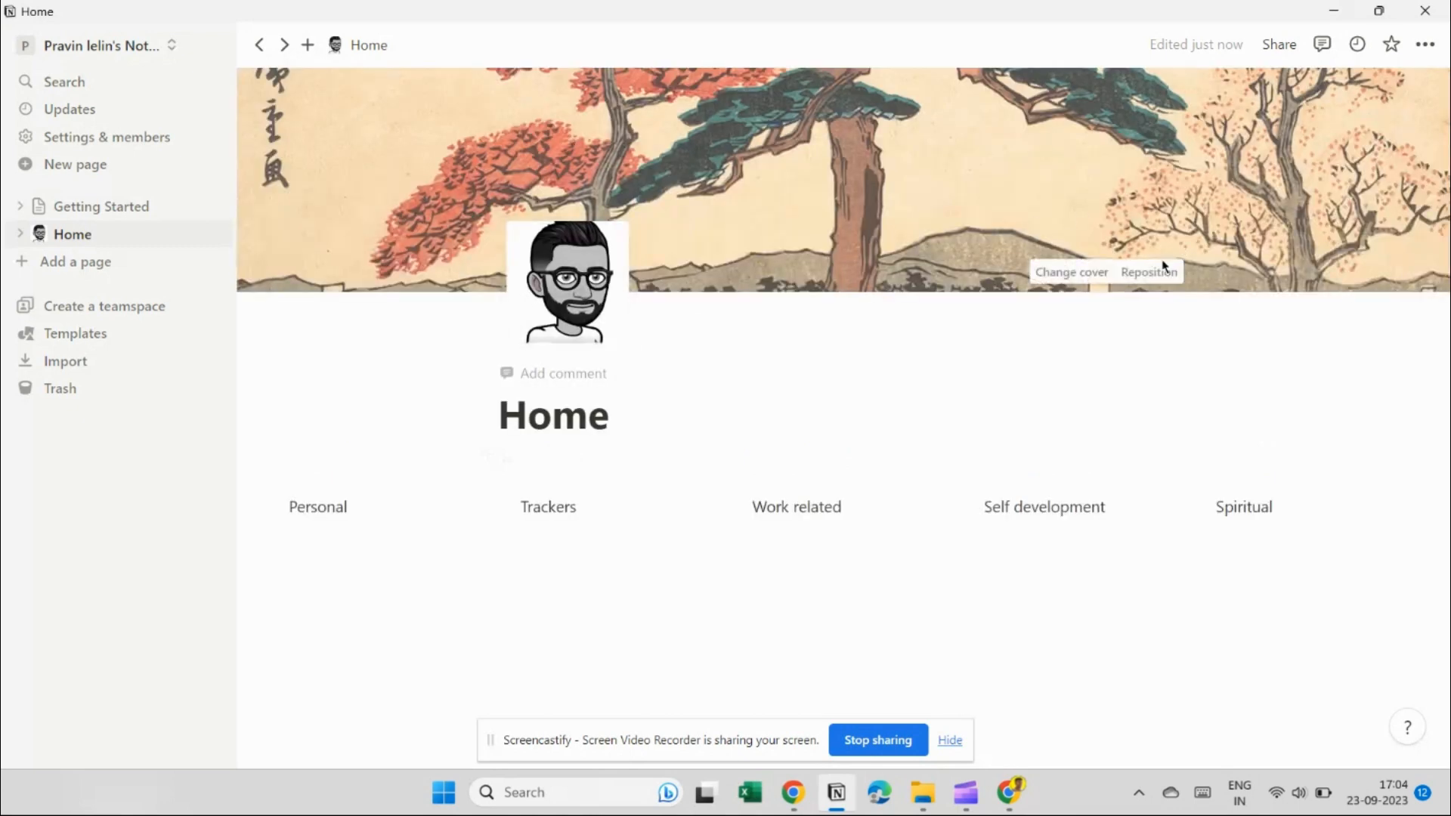
left_click(1085, 269)
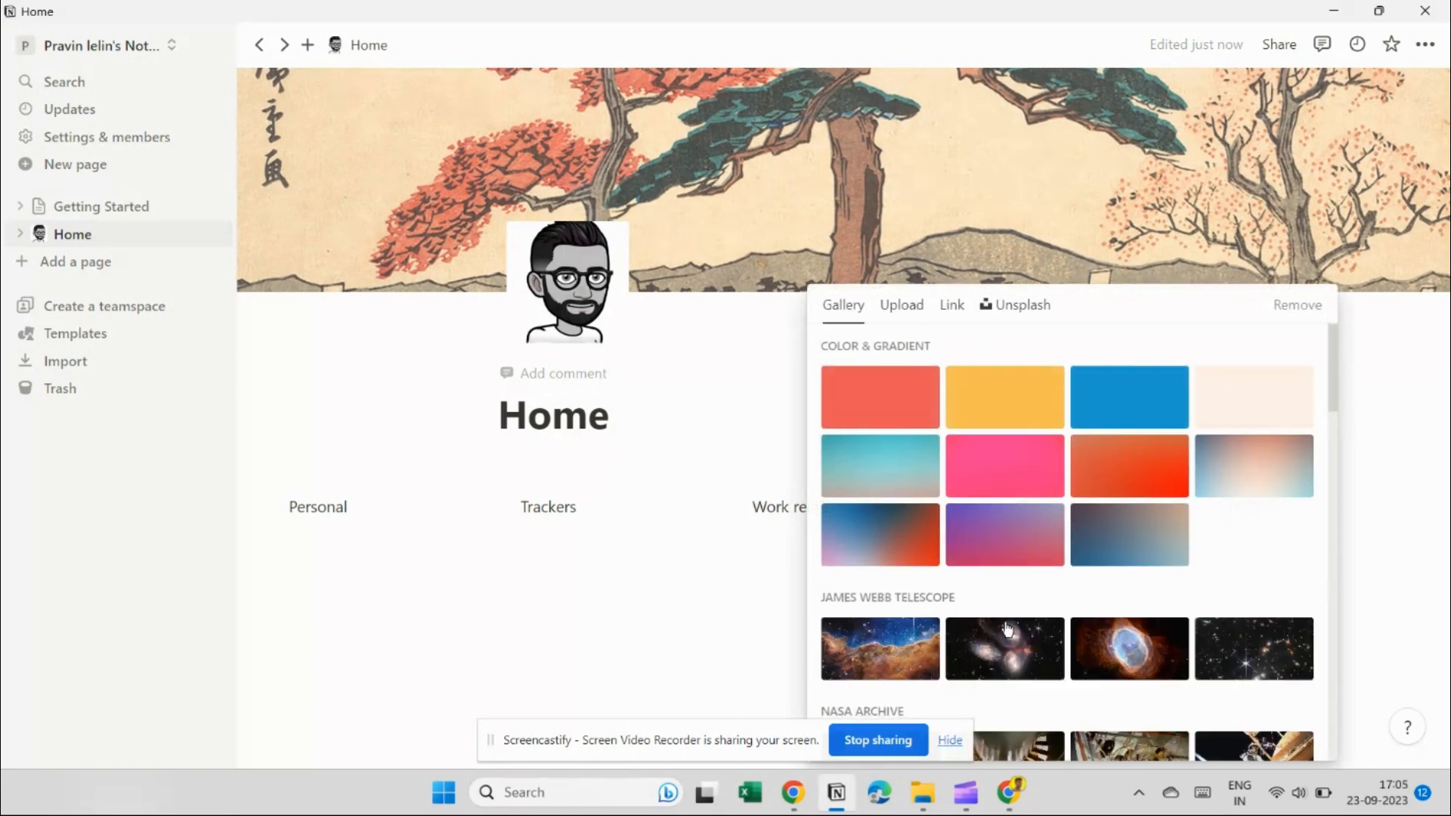
left_click(1146, 394)
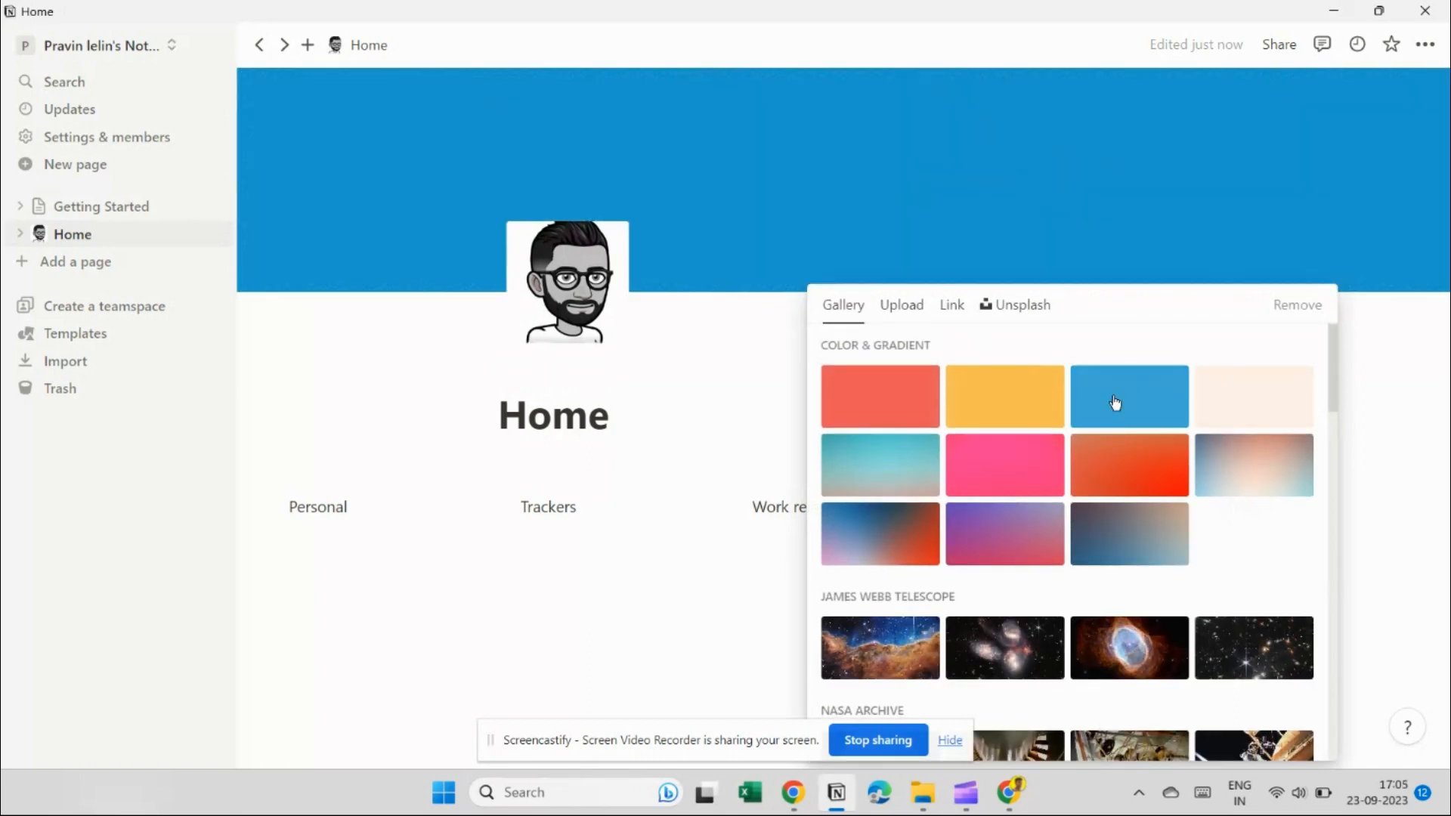
left_click(1012, 306)
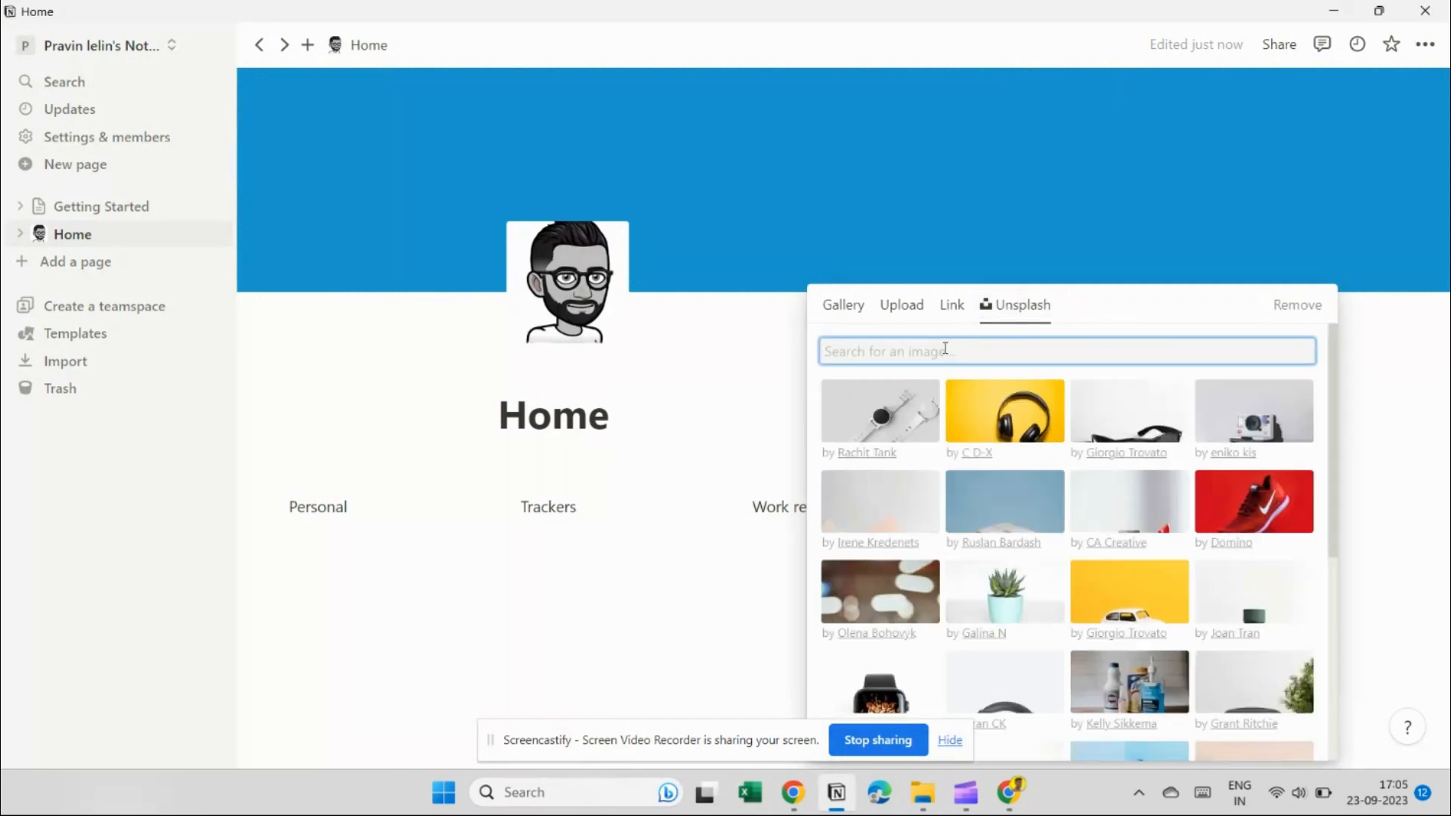
left_click(890, 424)
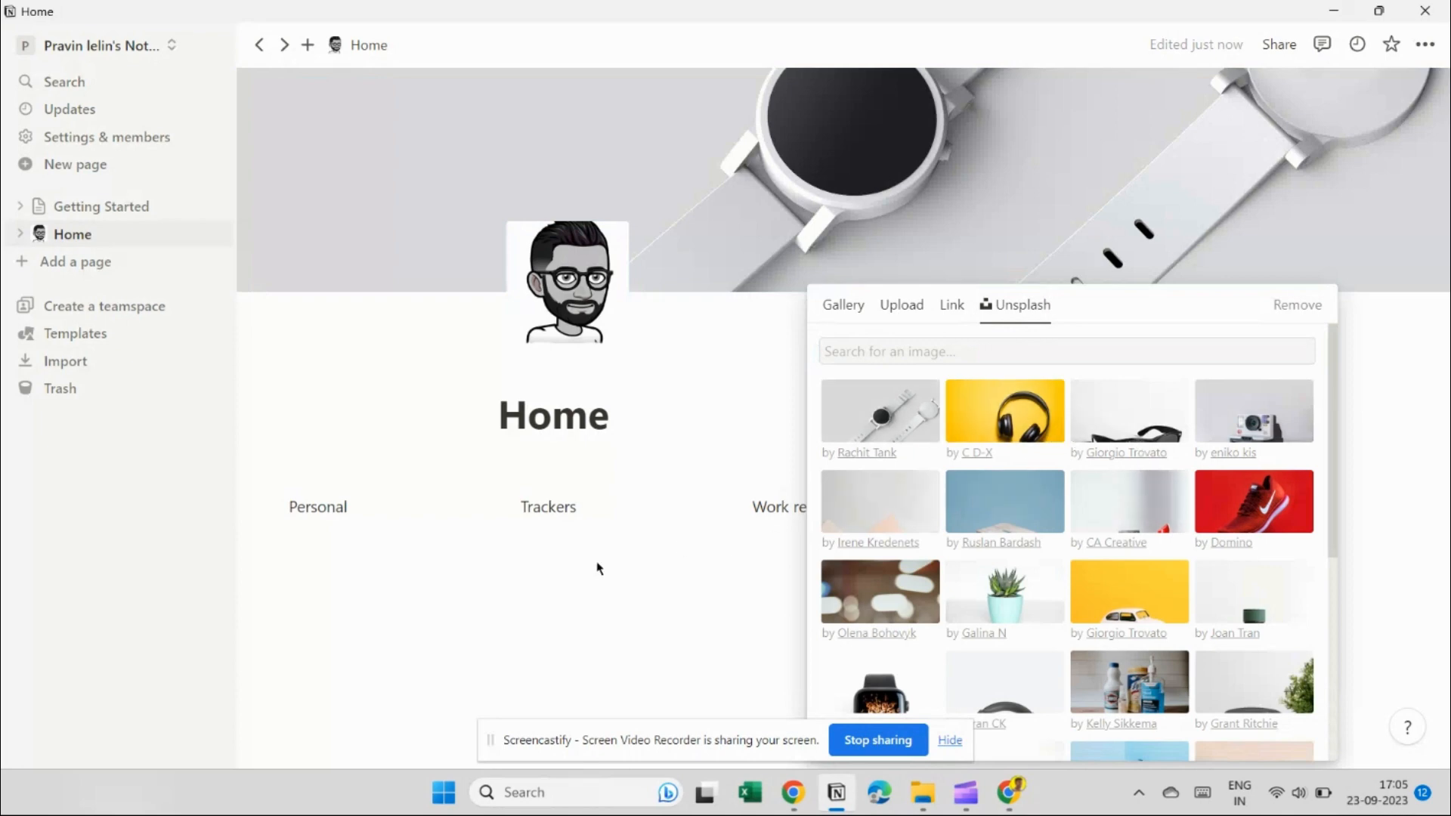
left_click(548, 612)
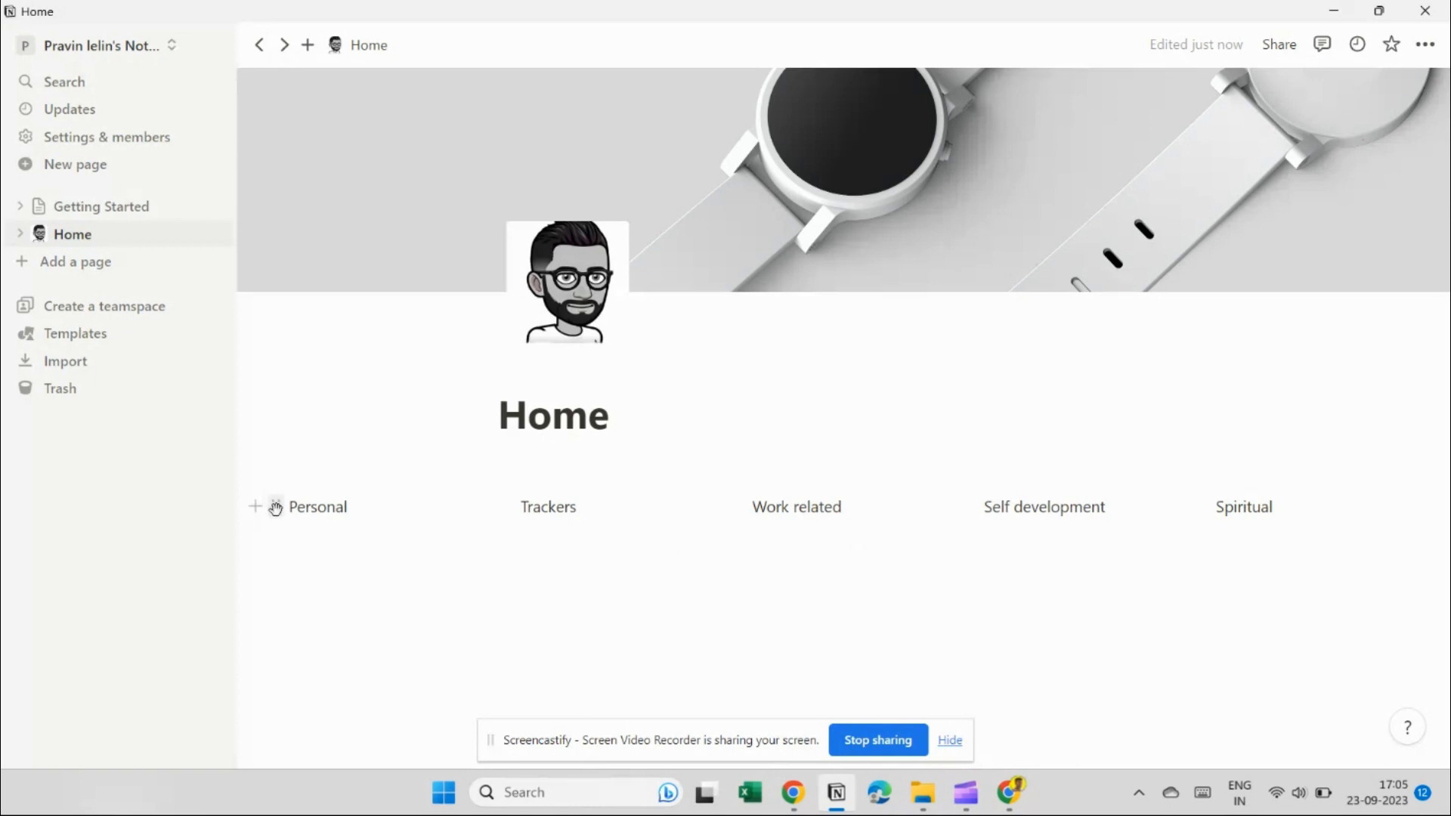
Give the Personal heading a yellow background.
left_click(277, 511)
mouse_move(405, 647)
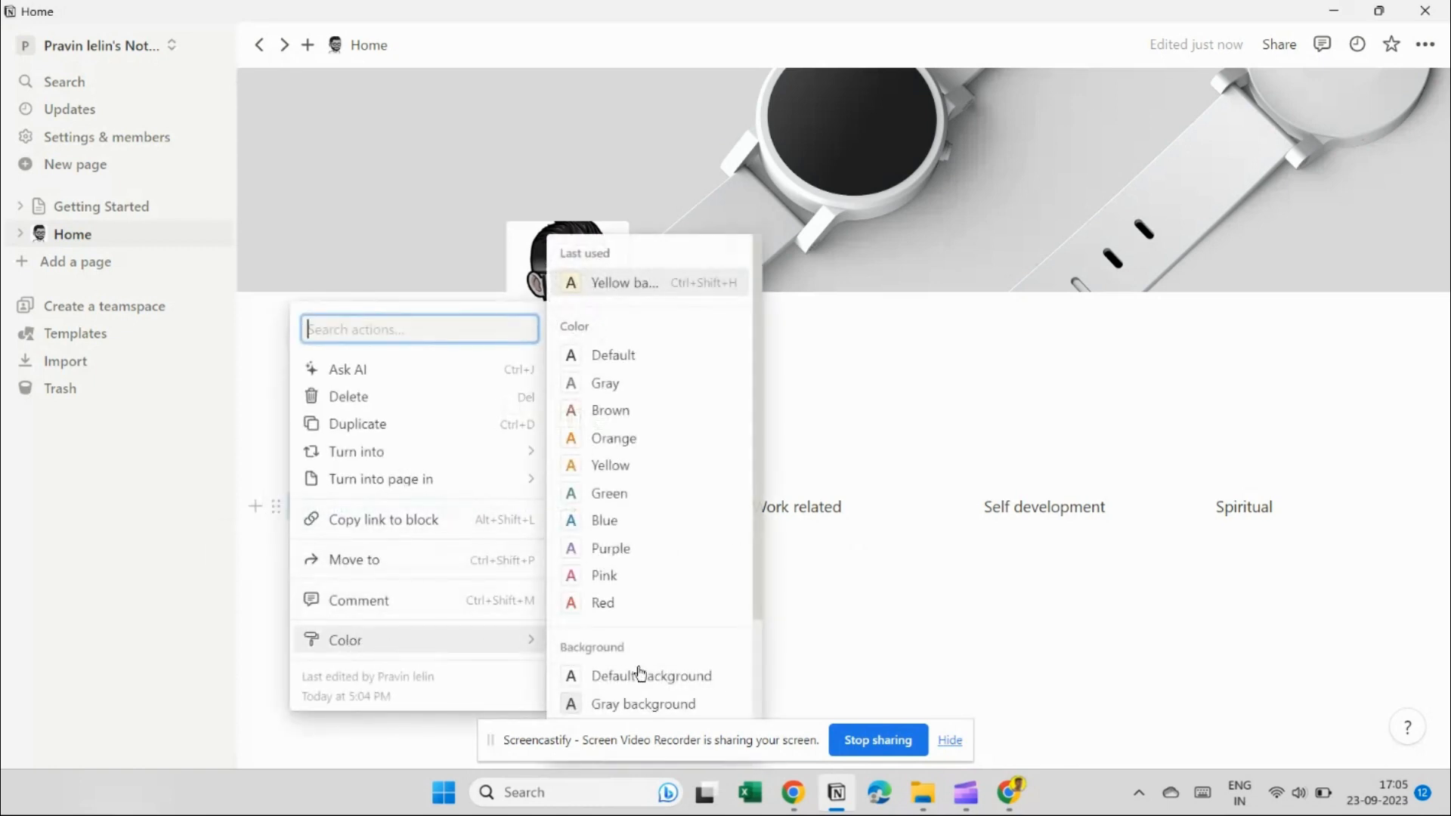
scroll(650, 615, "down", 3)
scroll(616, 559, "up", 3)
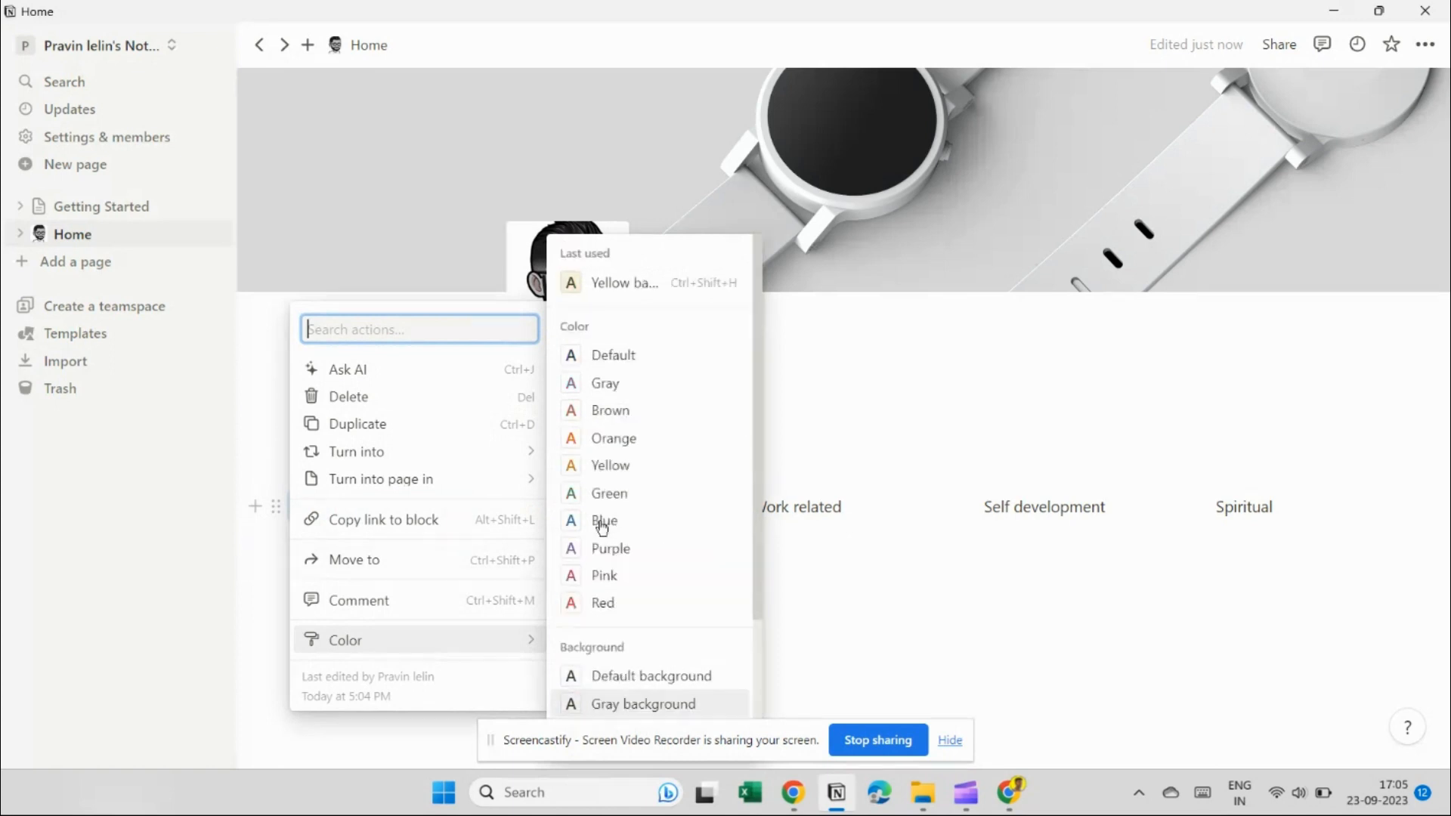
left_click(647, 286)
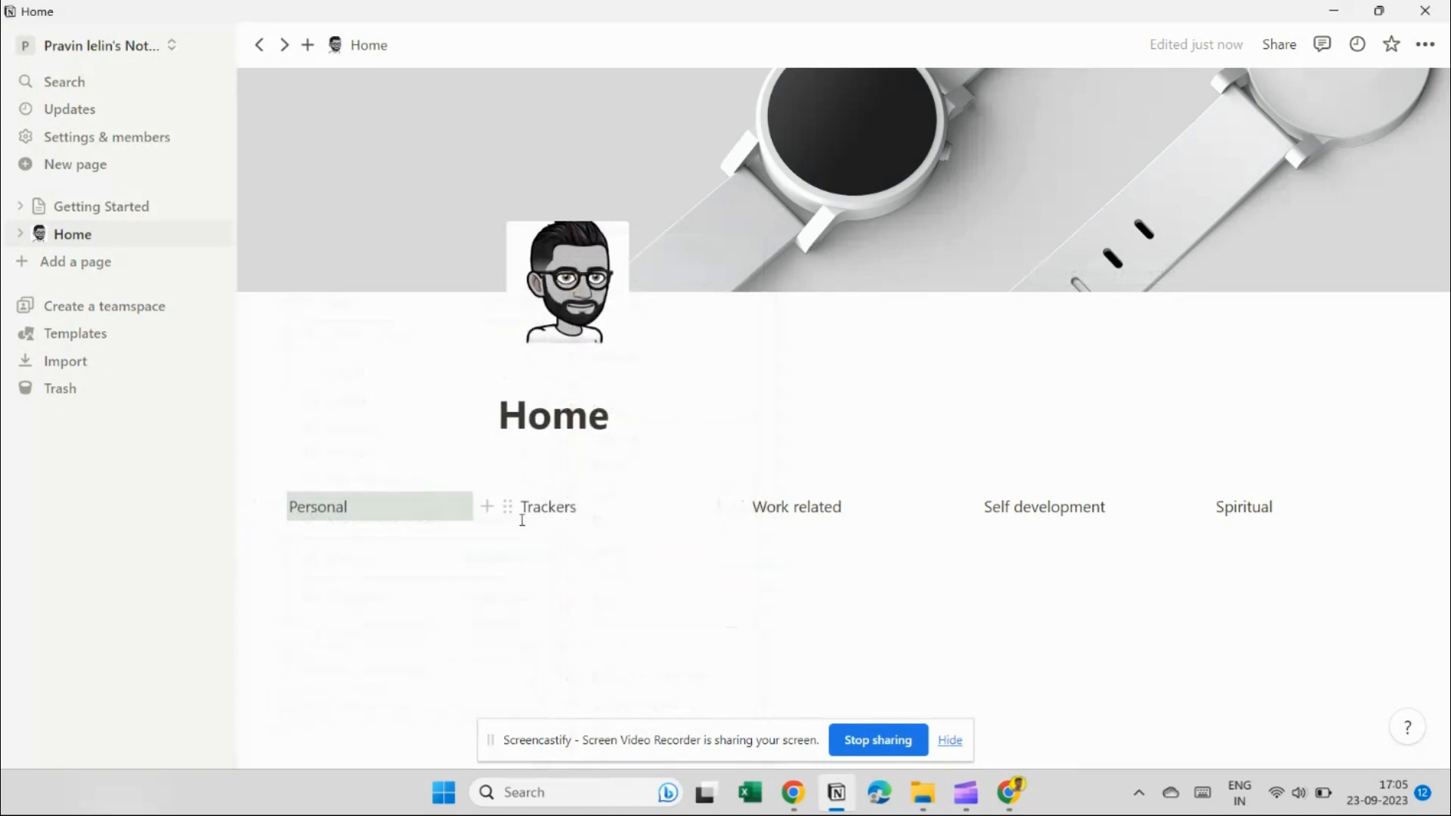
Apply the yellow background to Trackers, Work related, Self development and Spiritual.
left_click(509, 507)
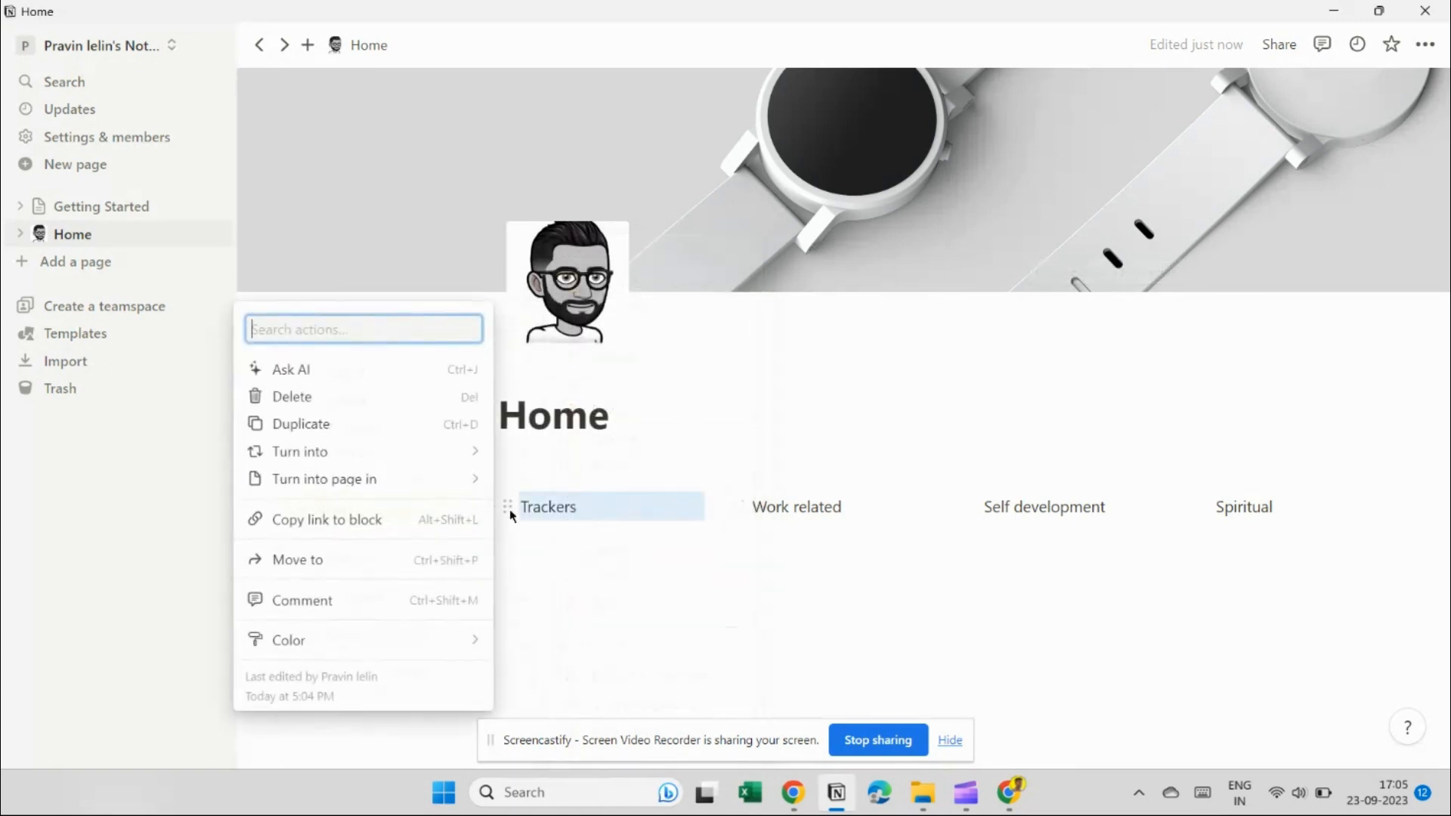
left_click(508, 513)
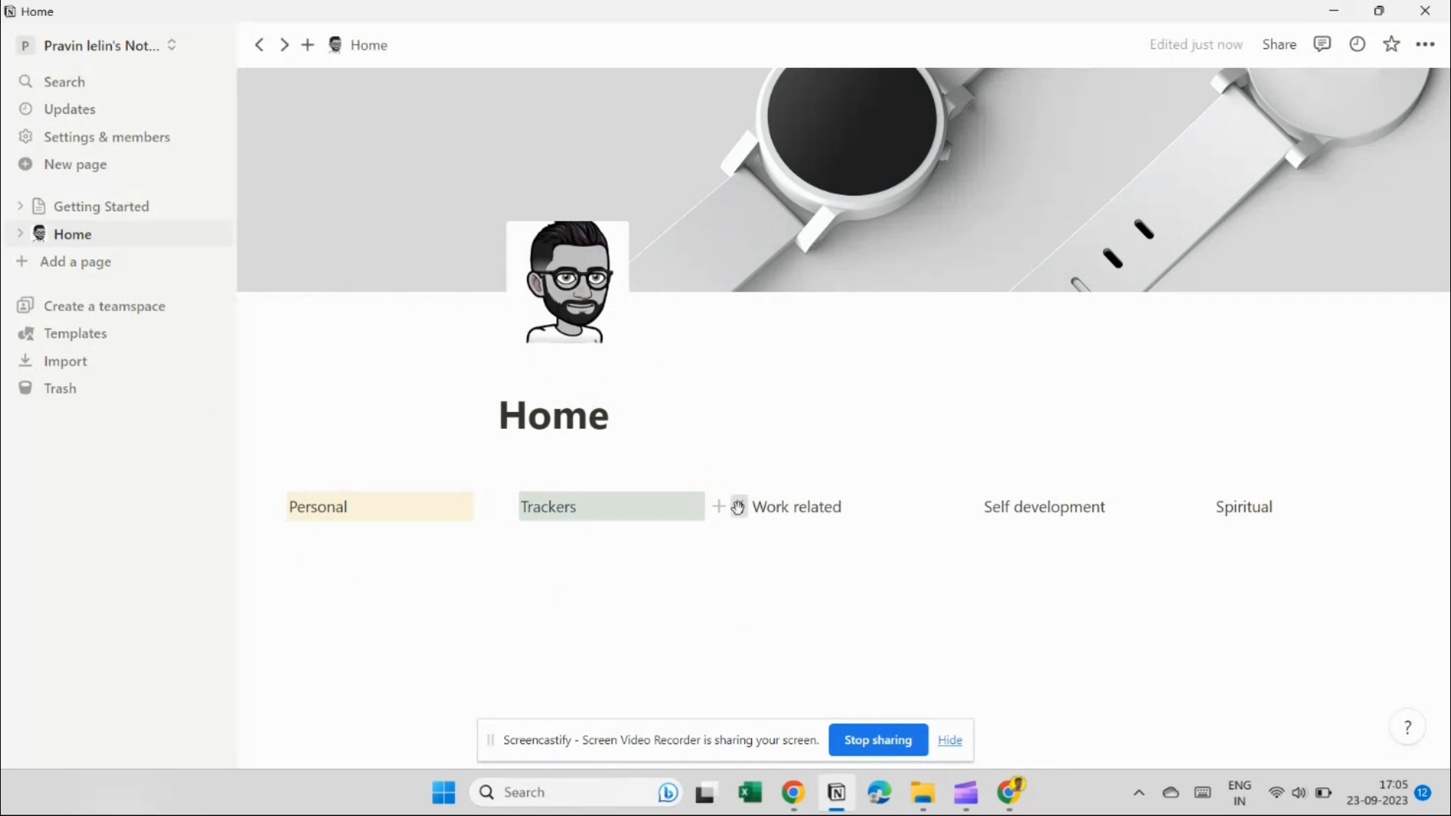
left_click(738, 507)
left_click(738, 509)
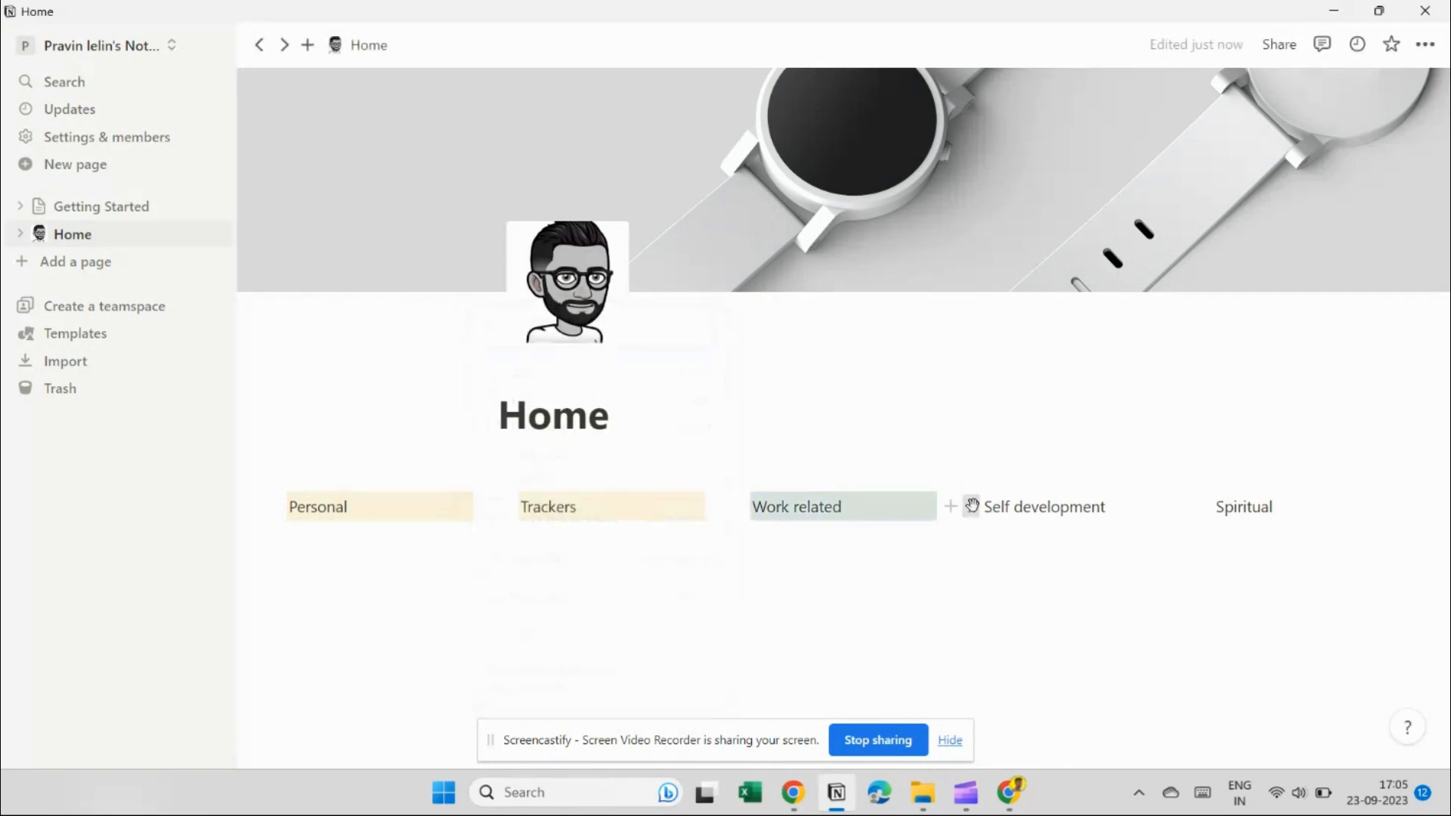
left_click(971, 506)
left_click(972, 507)
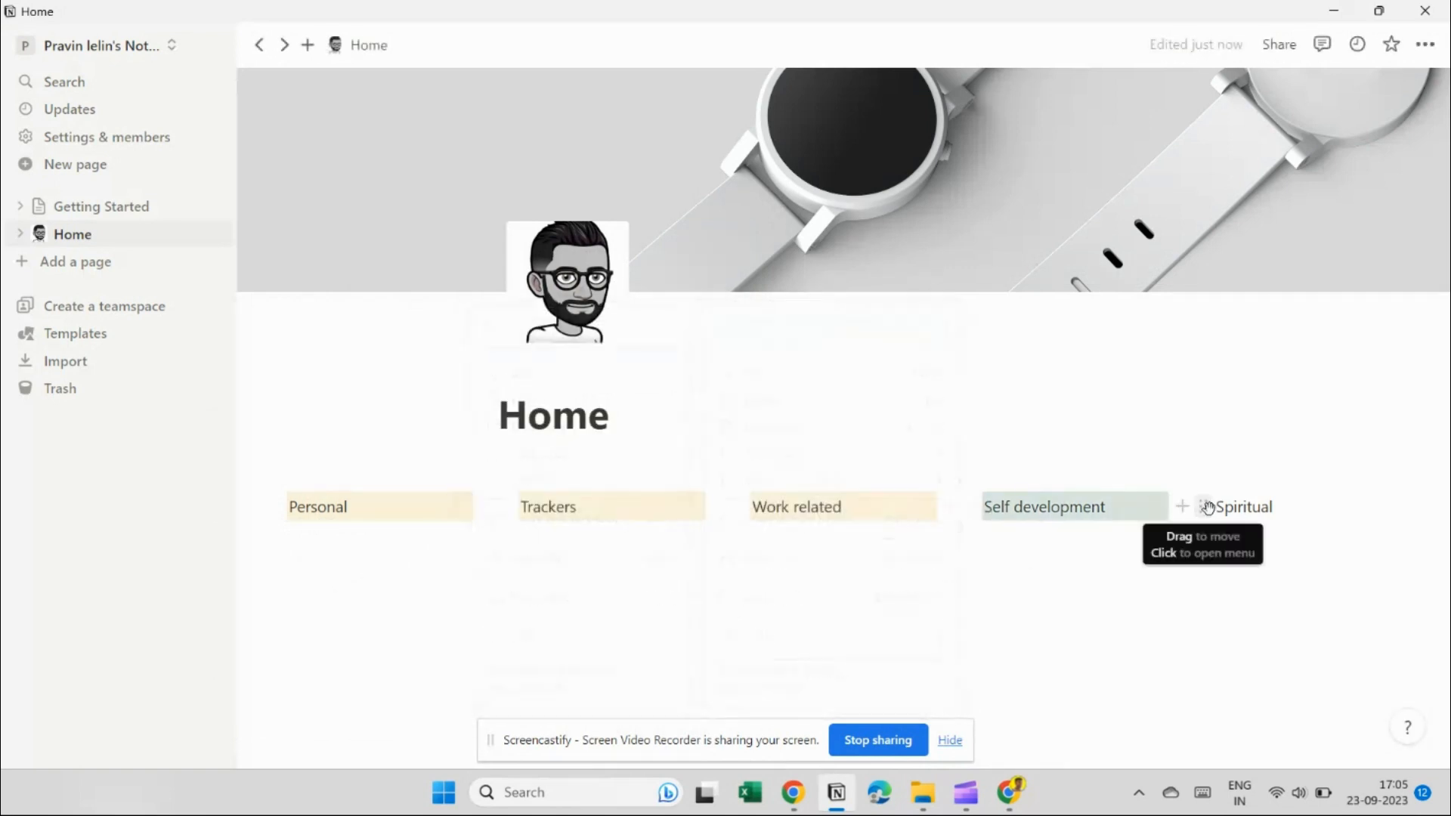
left_click(1208, 507)
left_click(1208, 508)
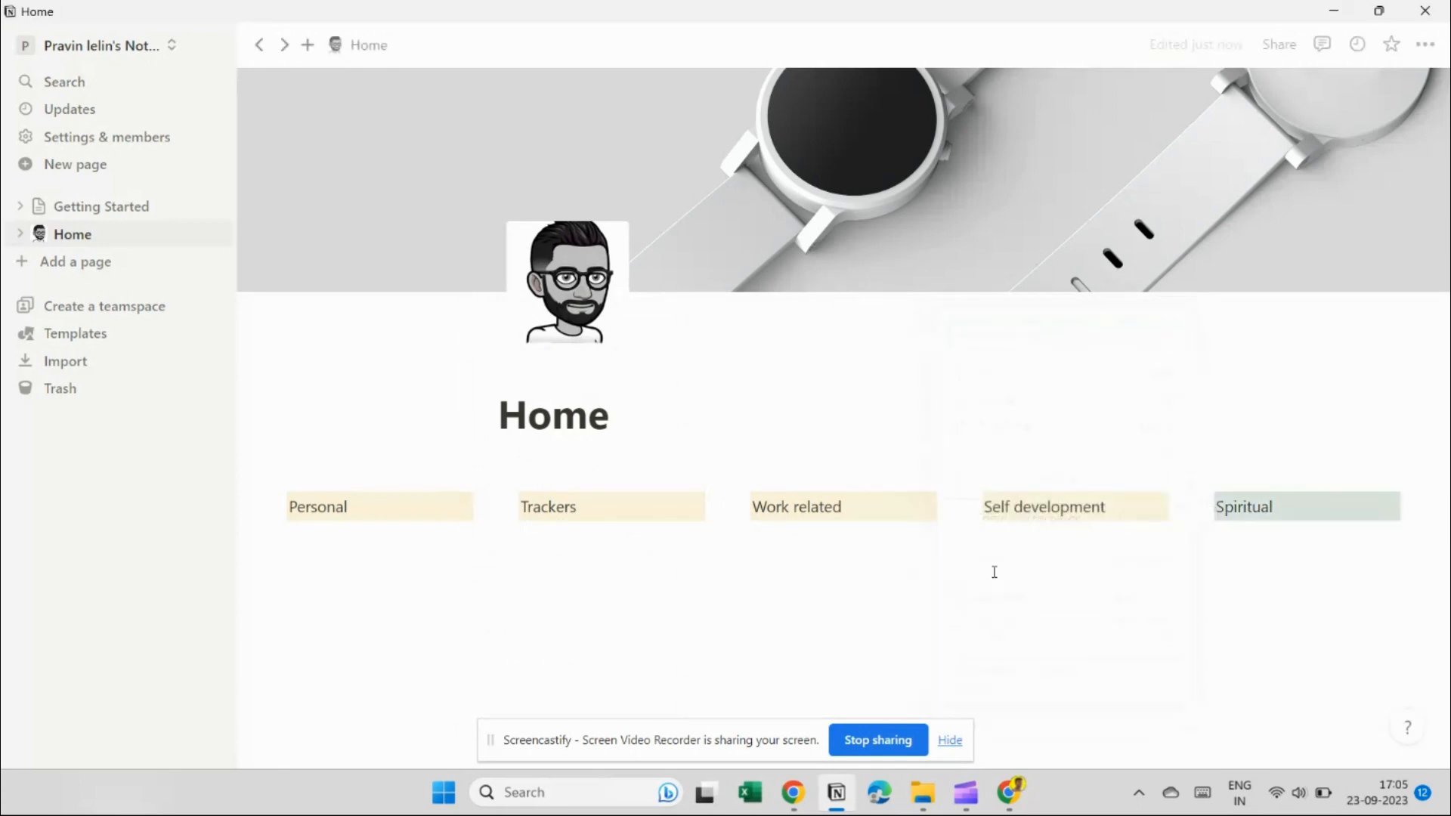
Add Groceries and To do list under Personal.
left_click(323, 532)
type("G")
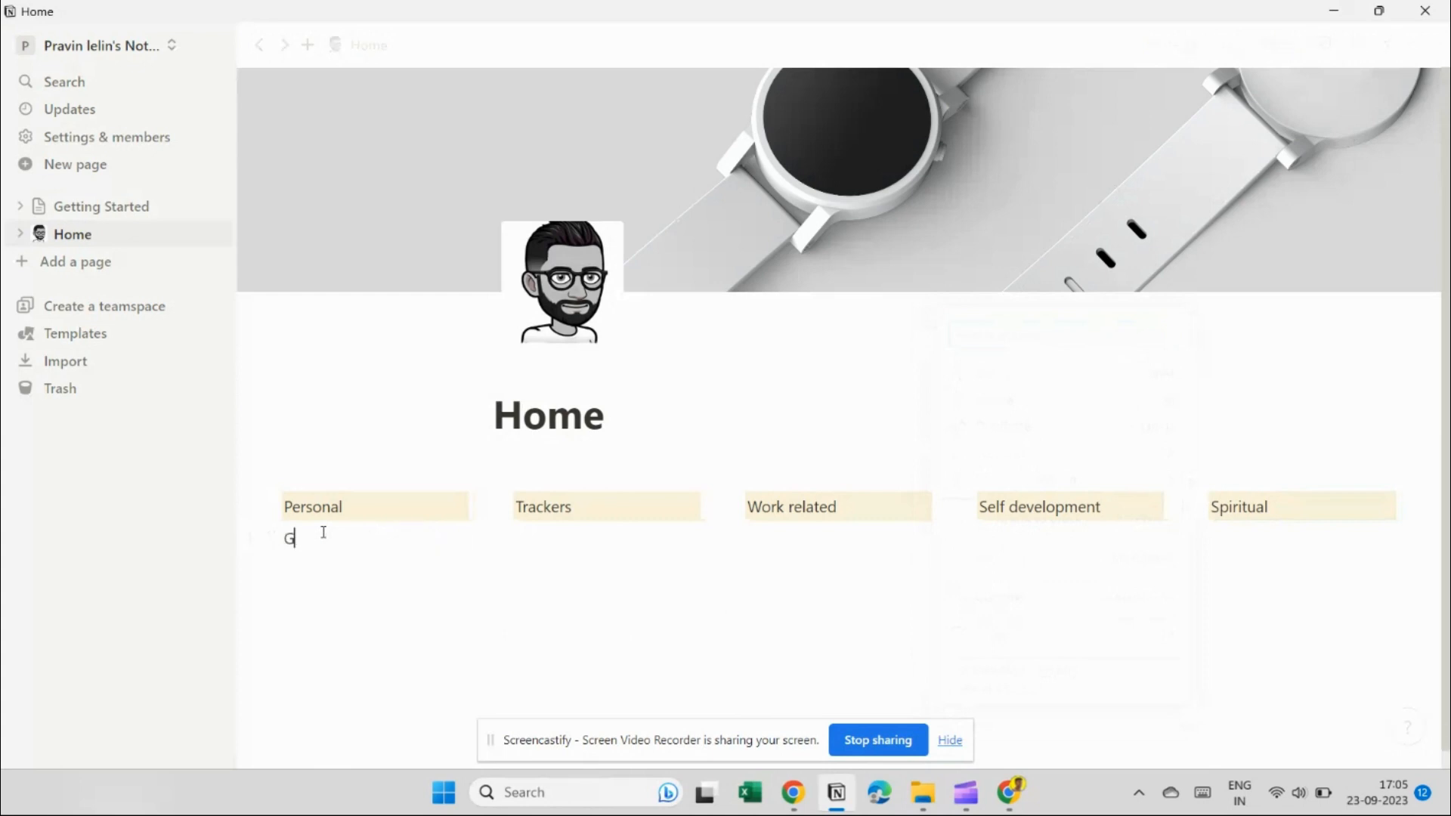
type("roceries")
key("Return")
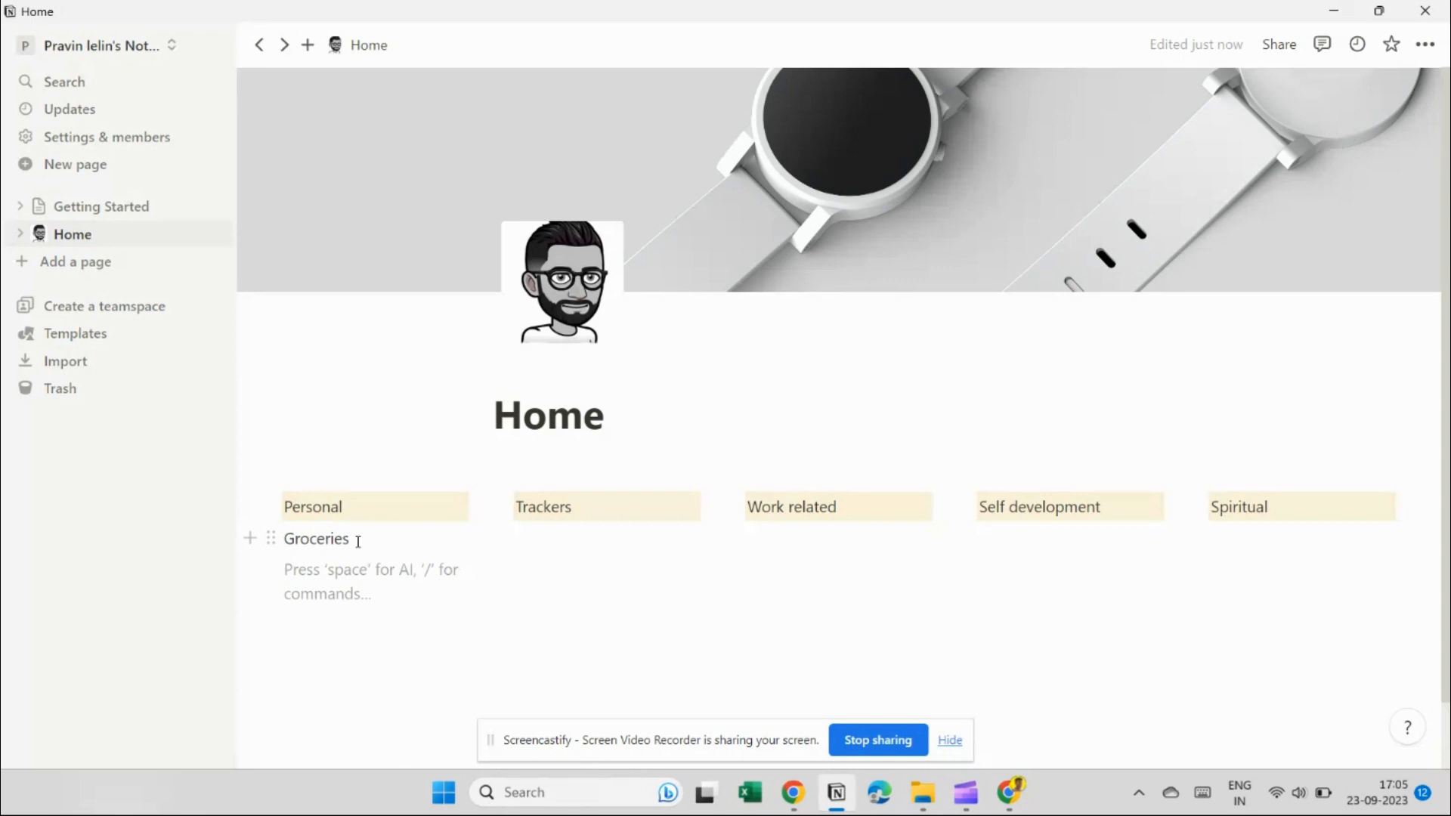
type("To ")
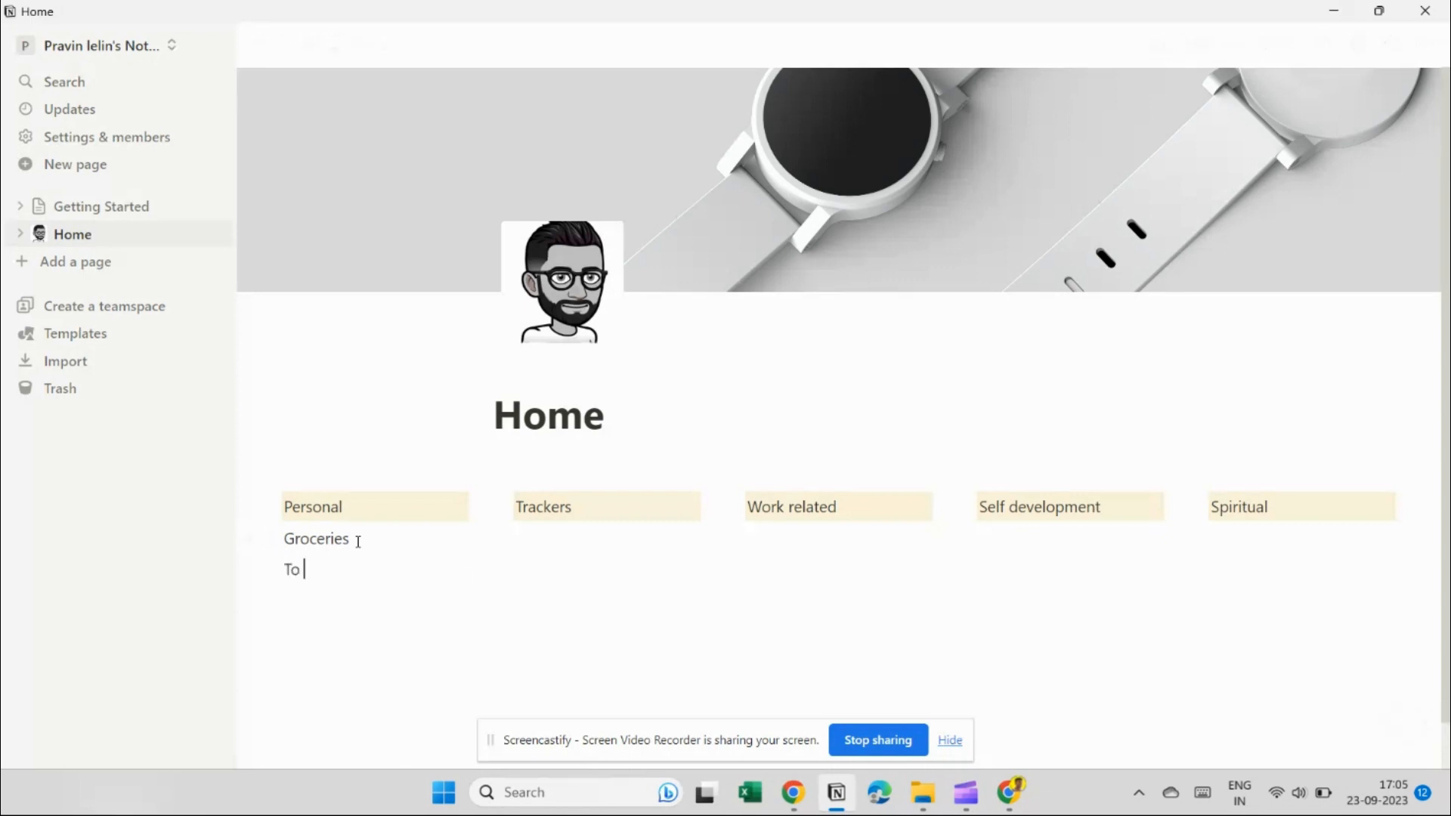
type("do list")
Add Courses, Habit tracker and Goals and targets under Trackers.
left_click(556, 529)
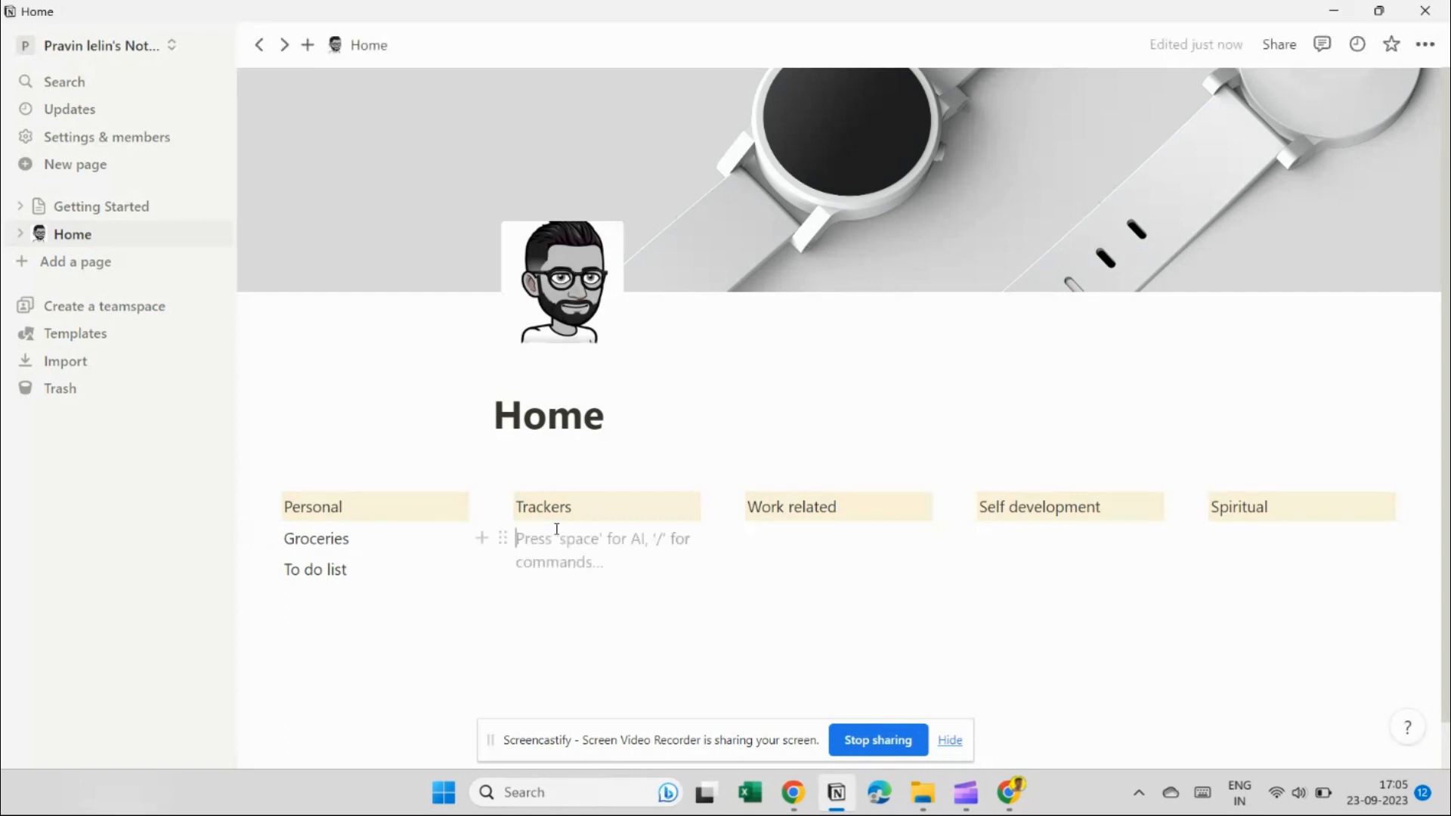
type("Courses")
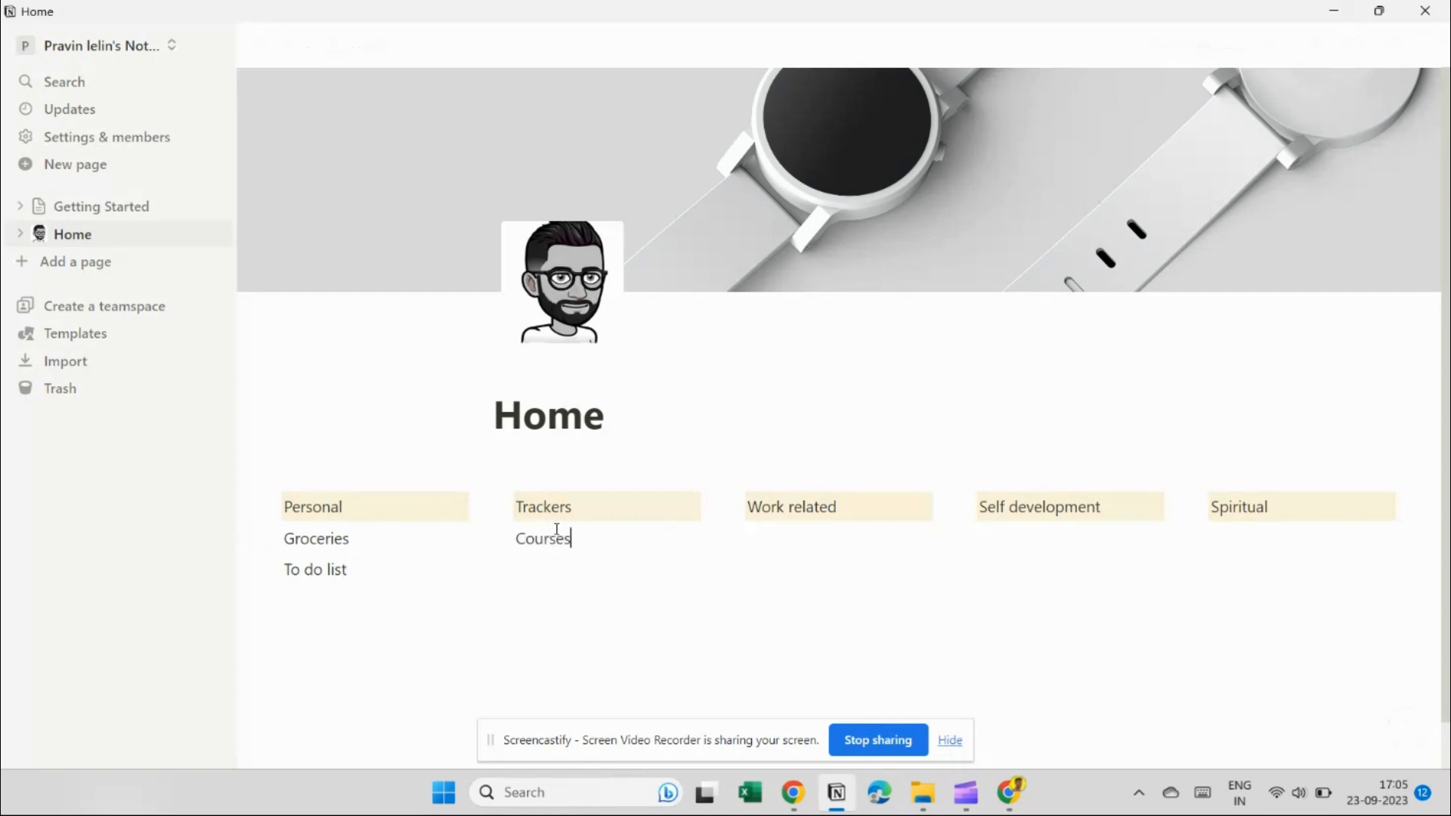
key("Return")
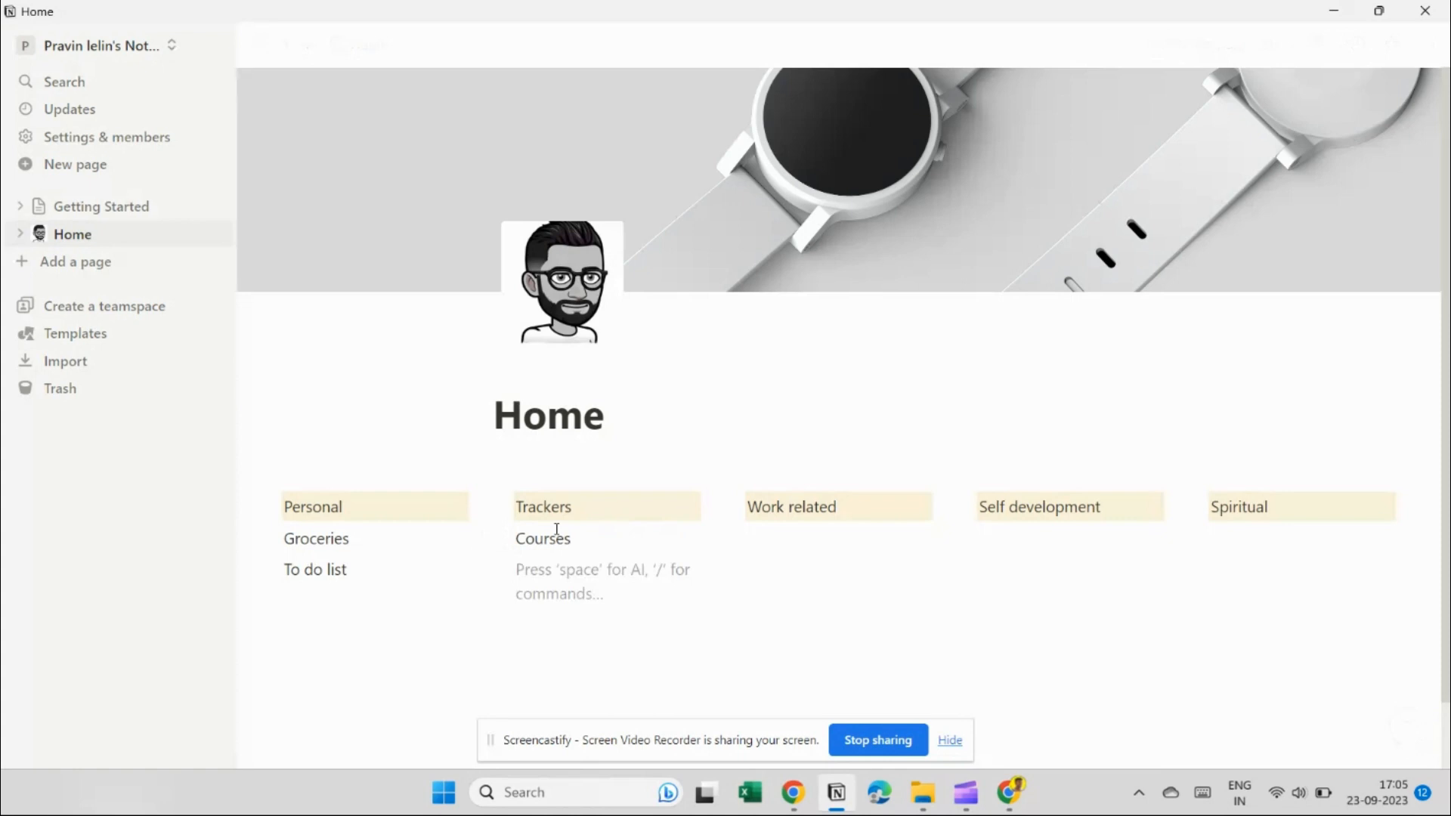
type("Habit ")
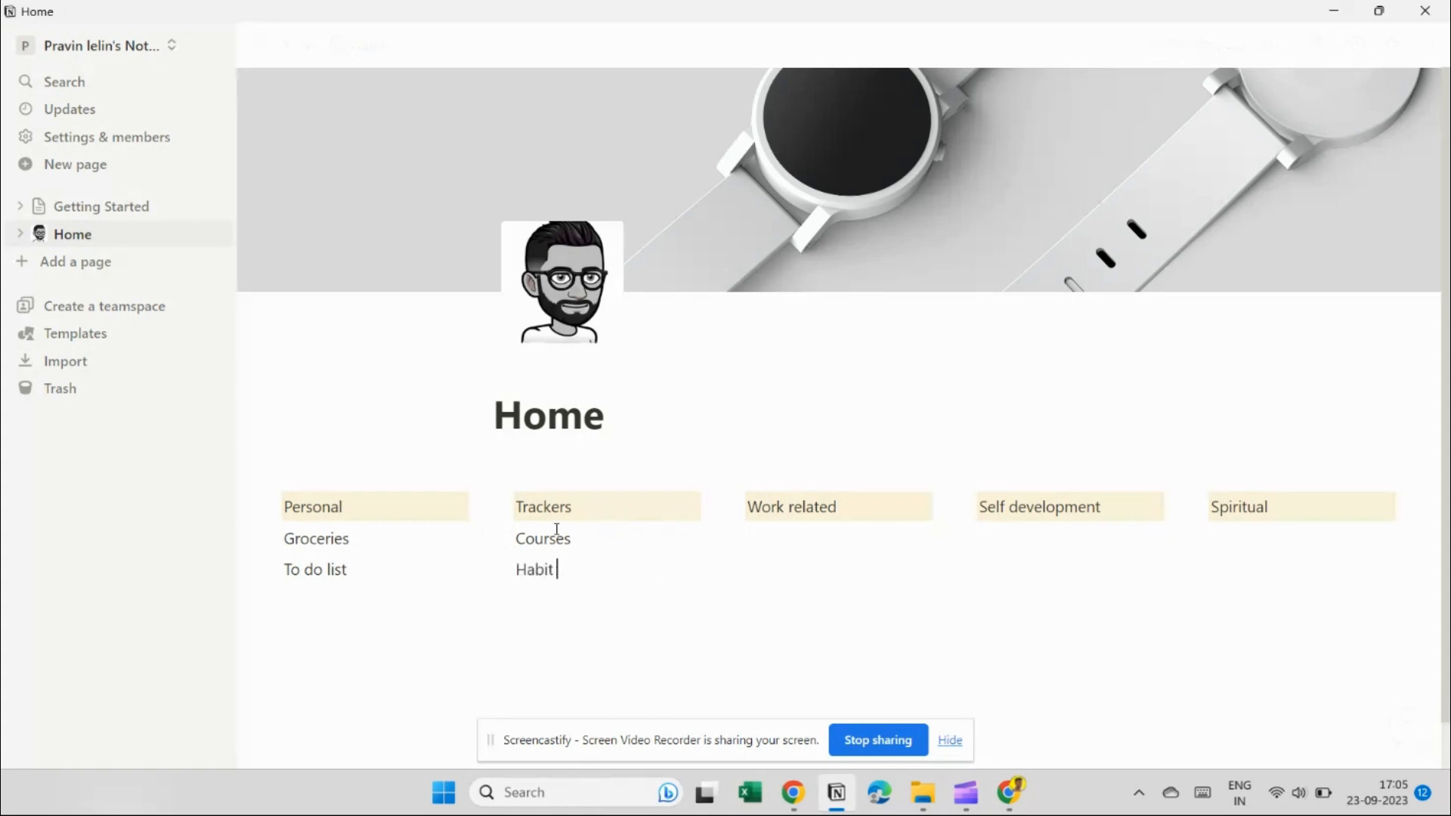
type("tracker")
key("Return")
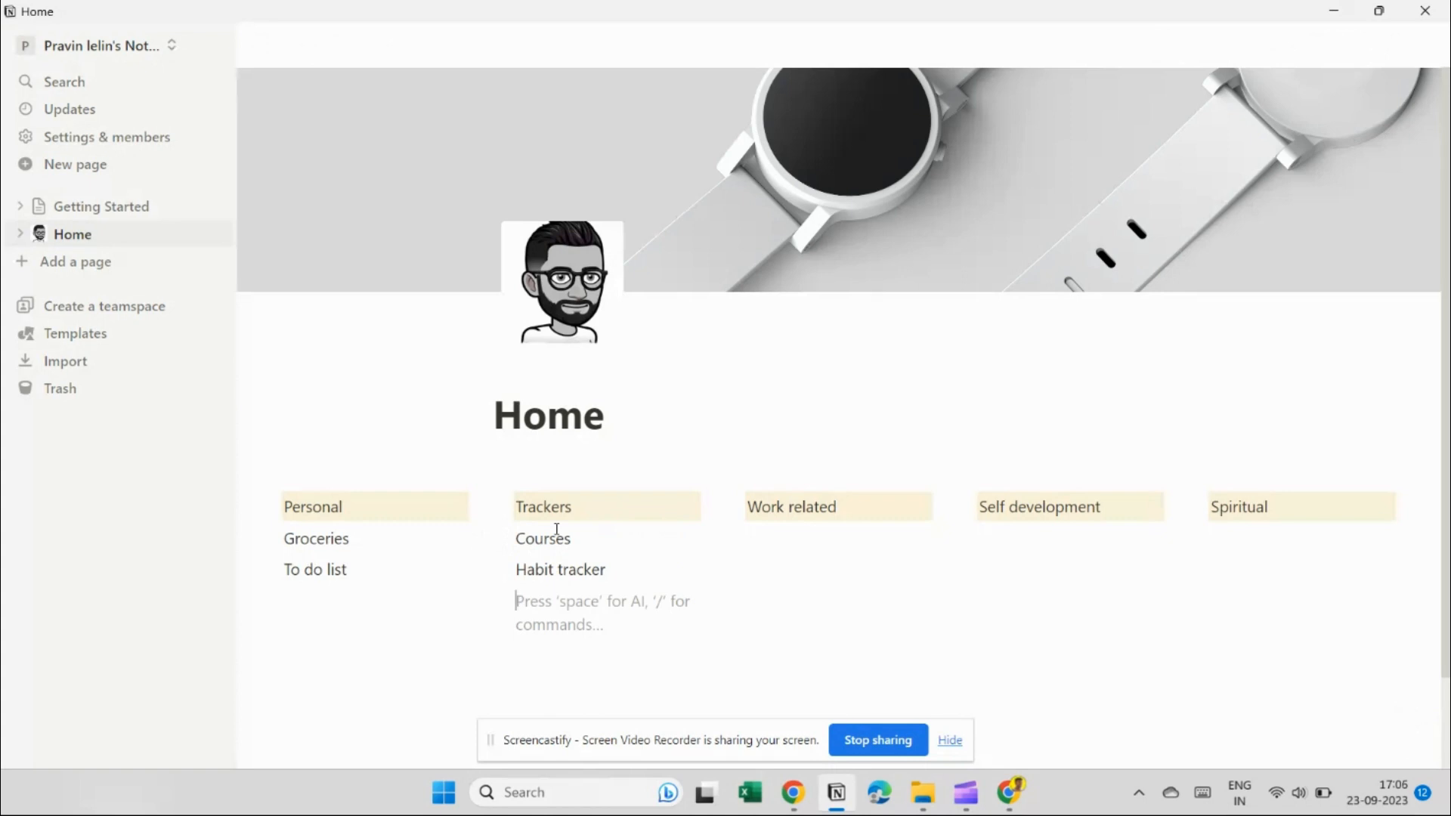
type("Goals")
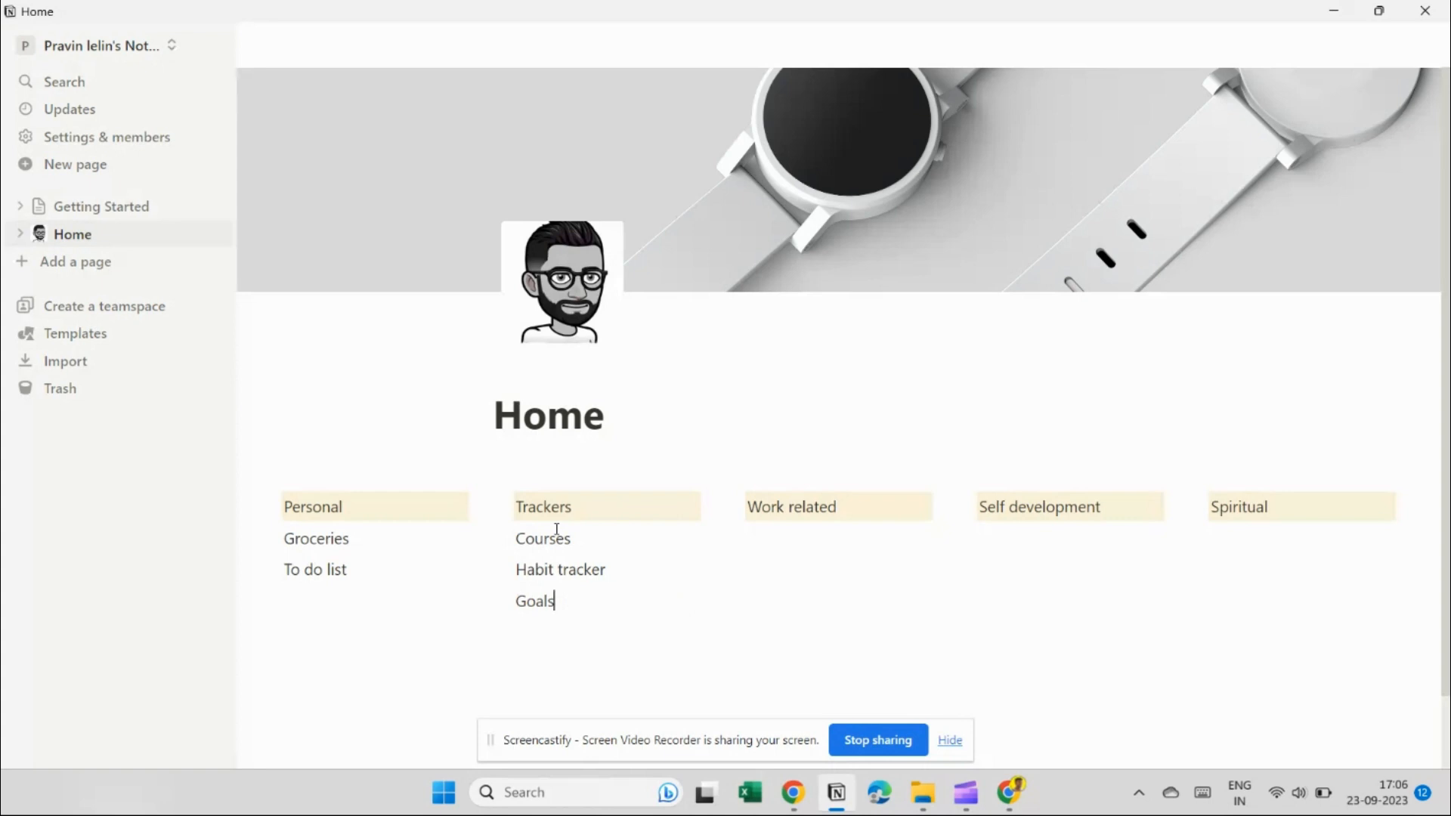
type(" and targets")
Add Customer relationship, Proffesional contacts and Jobs list under Work related.
left_click(789, 540)
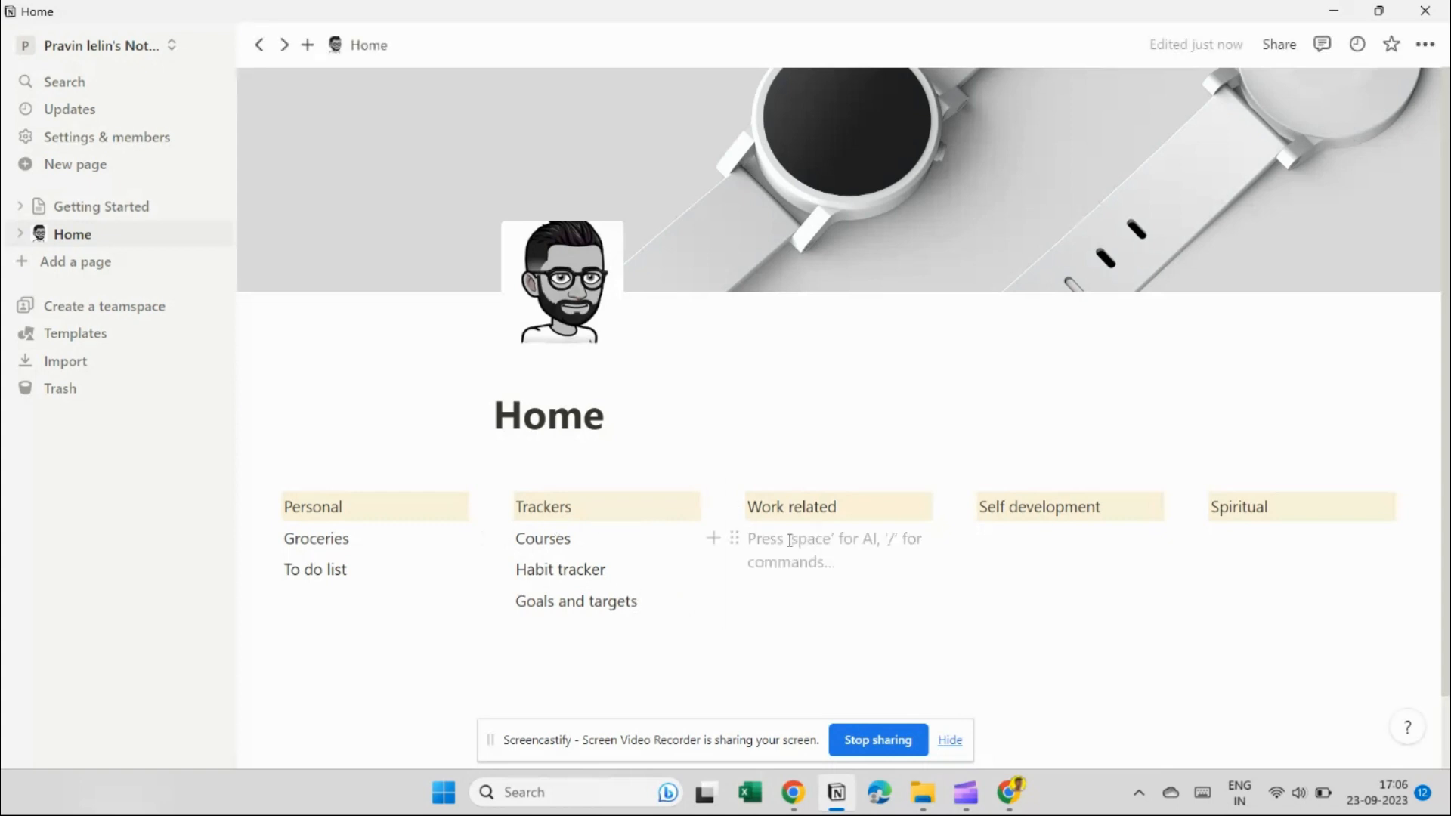
type("Customer relationship")
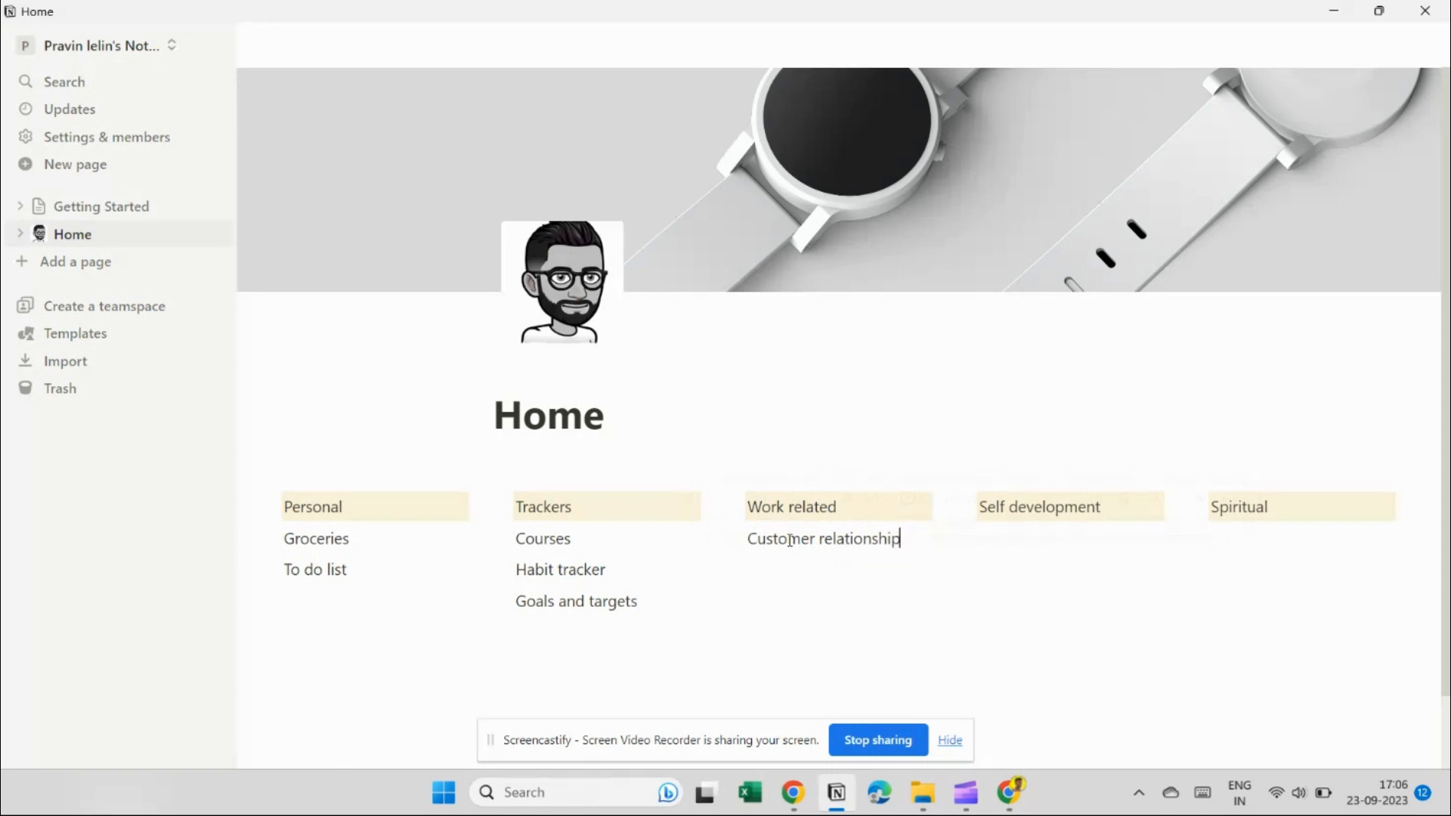
key("Return")
type("Proffesional contacts")
key("Return")
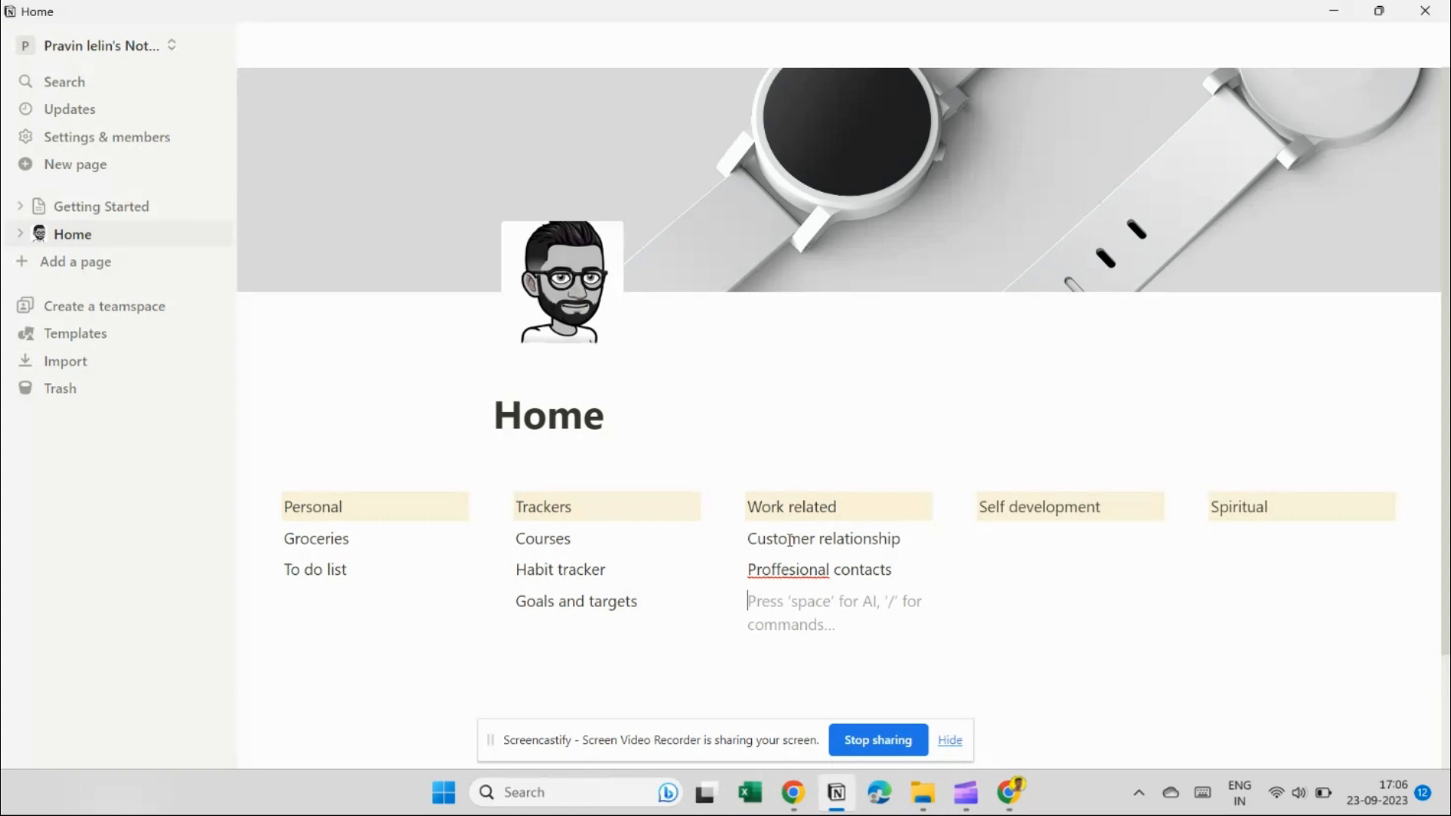
type("Jobs ")
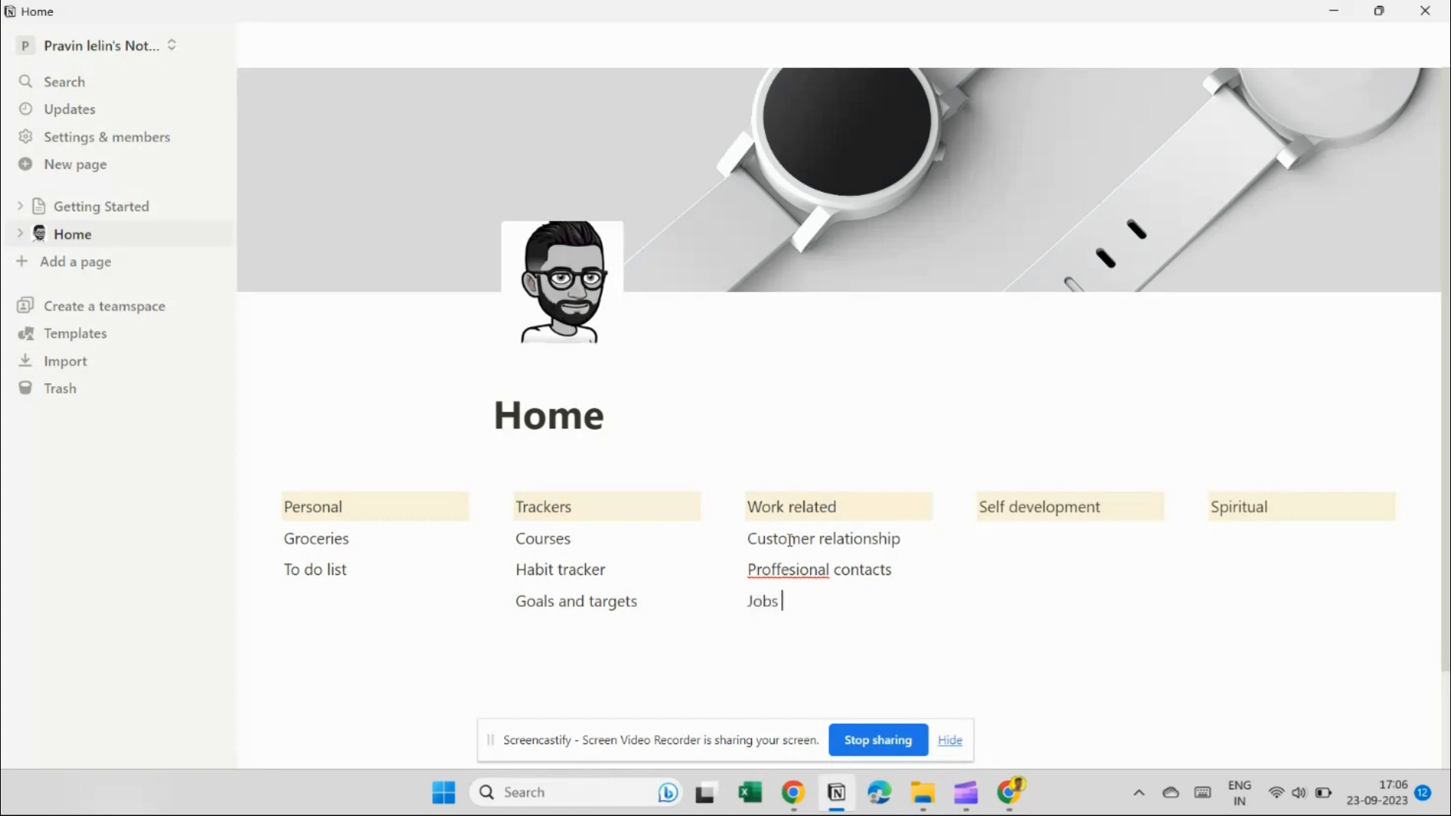
type("list")
Add Hair growth tips, Skin care and Gym under Self development.
left_click(1021, 550)
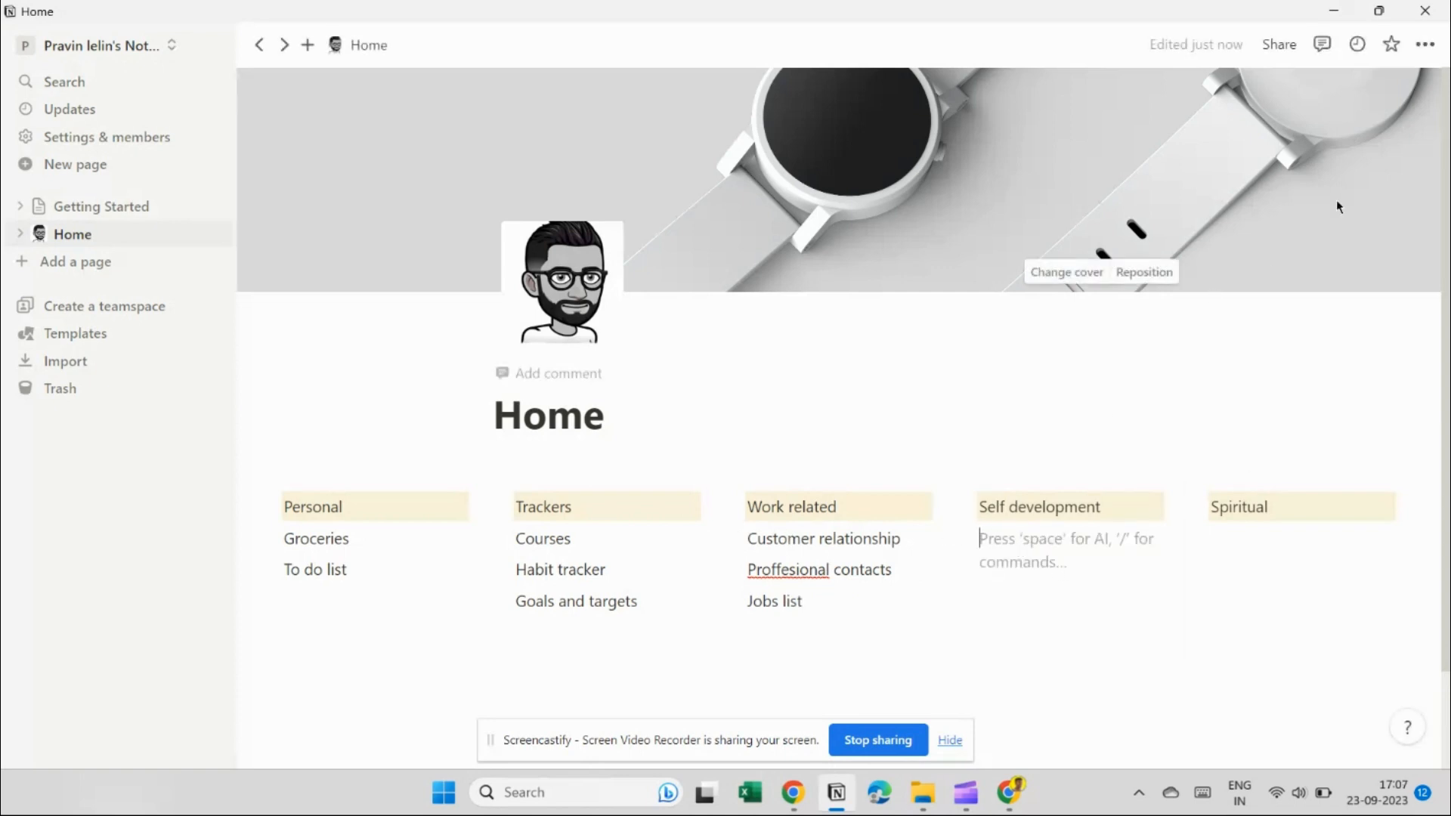
type("Hair g")
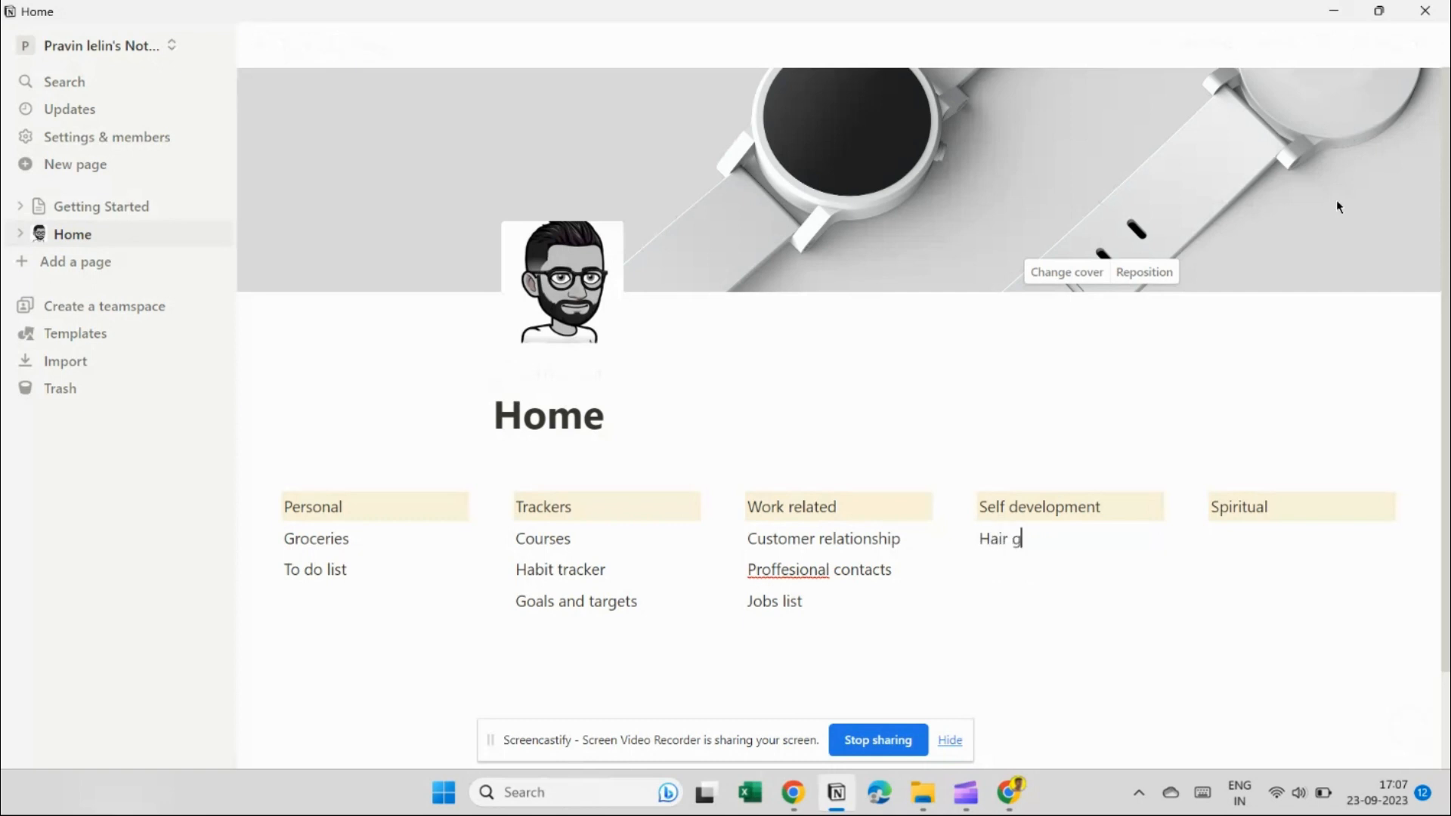
type("rowth tips")
key("Return")
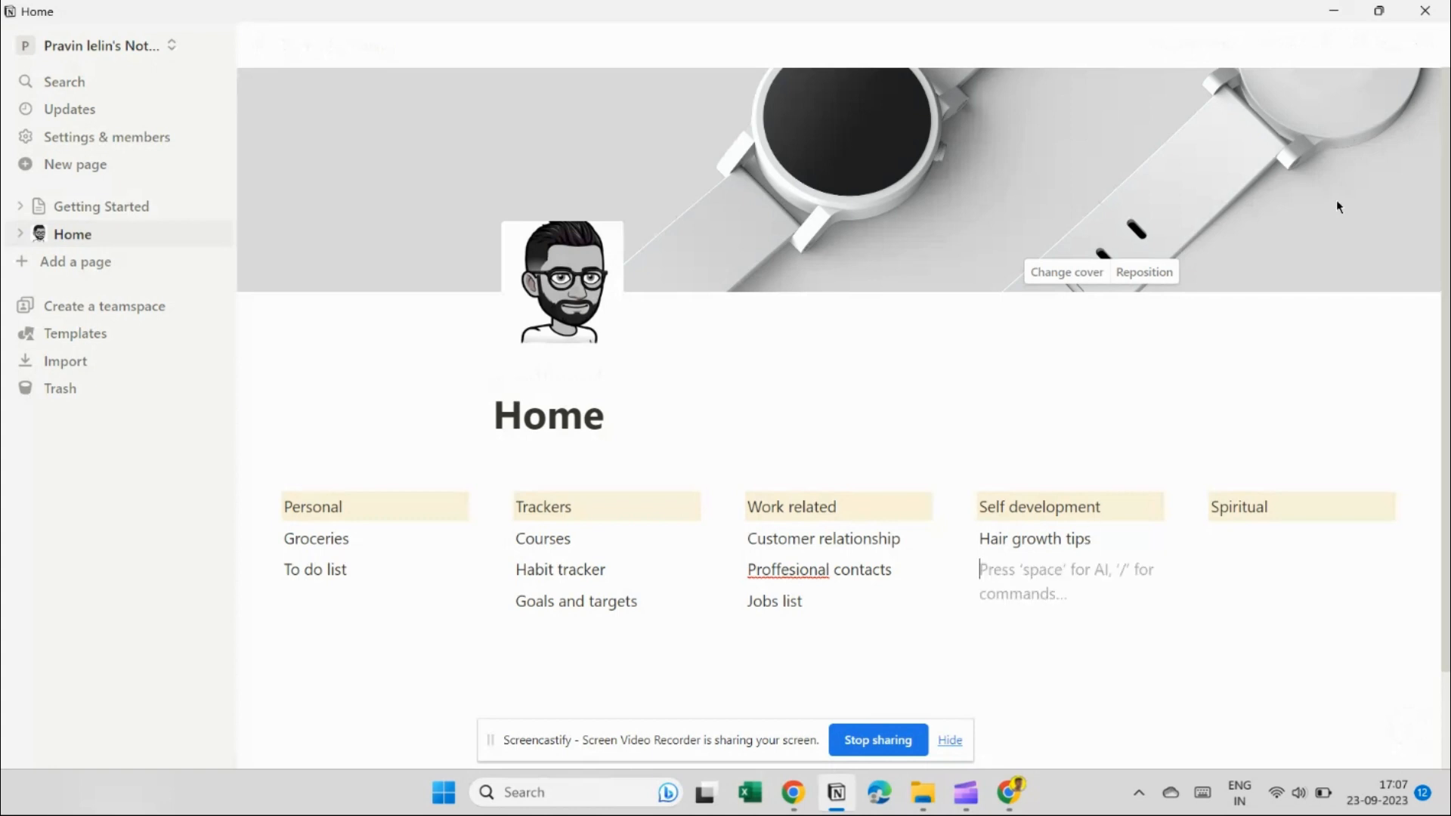
type("Sk")
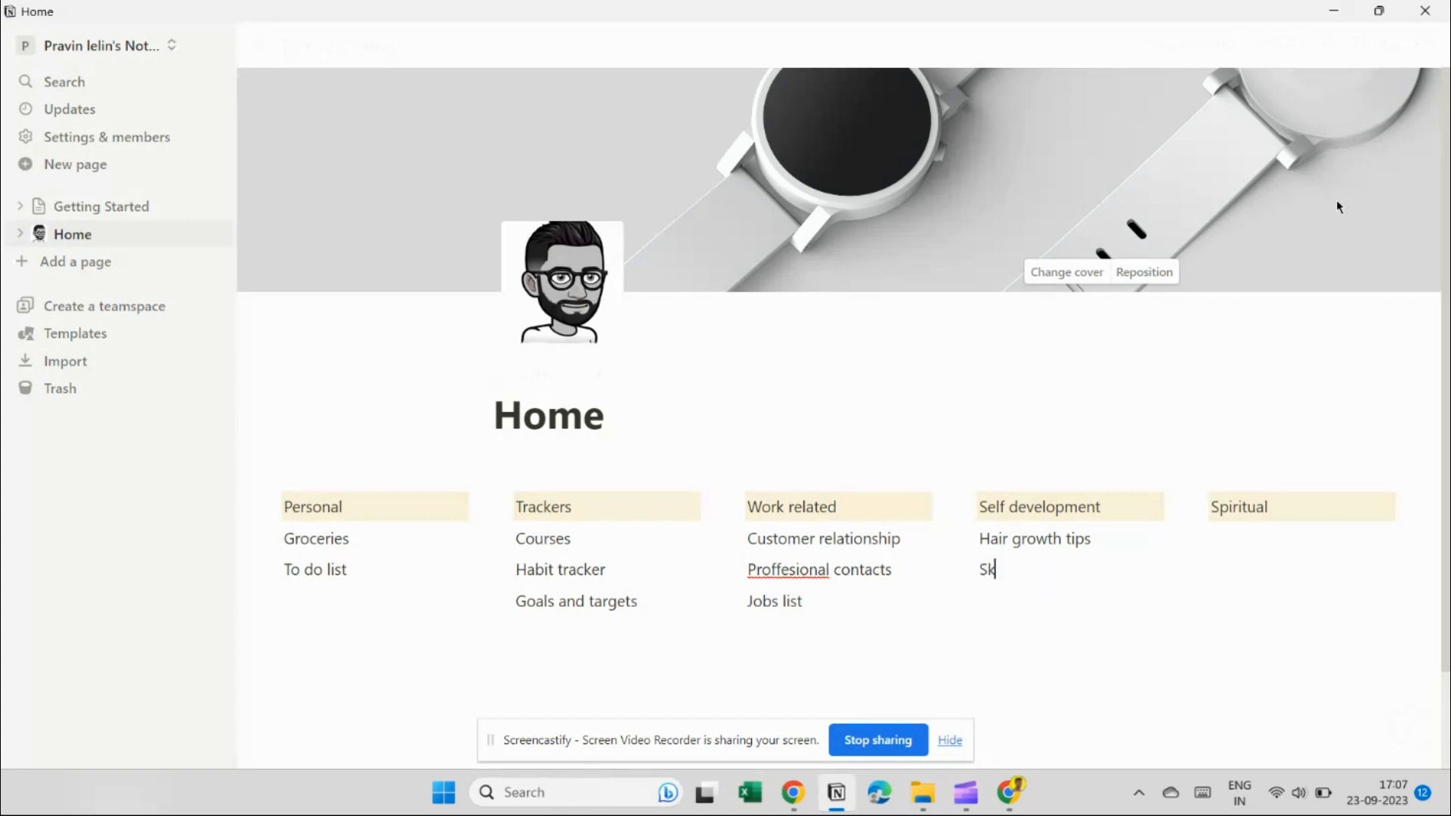
type("in care")
key("Return")
type("Gym")
Add Bible verses daily and Prayer points under Spiritual.
left_click(1244, 534)
type("Bib")
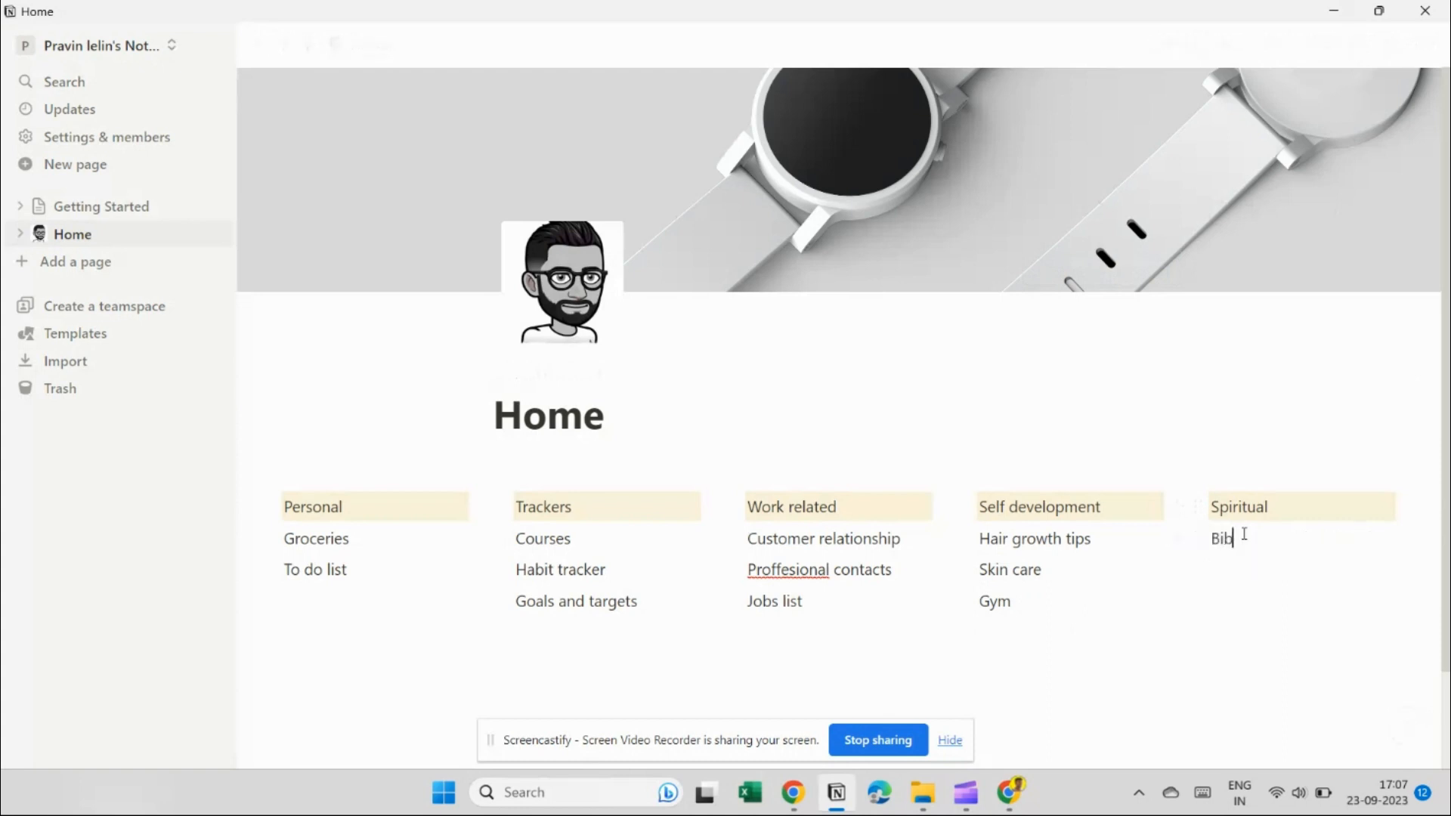
type("le verses daily")
key("Return")
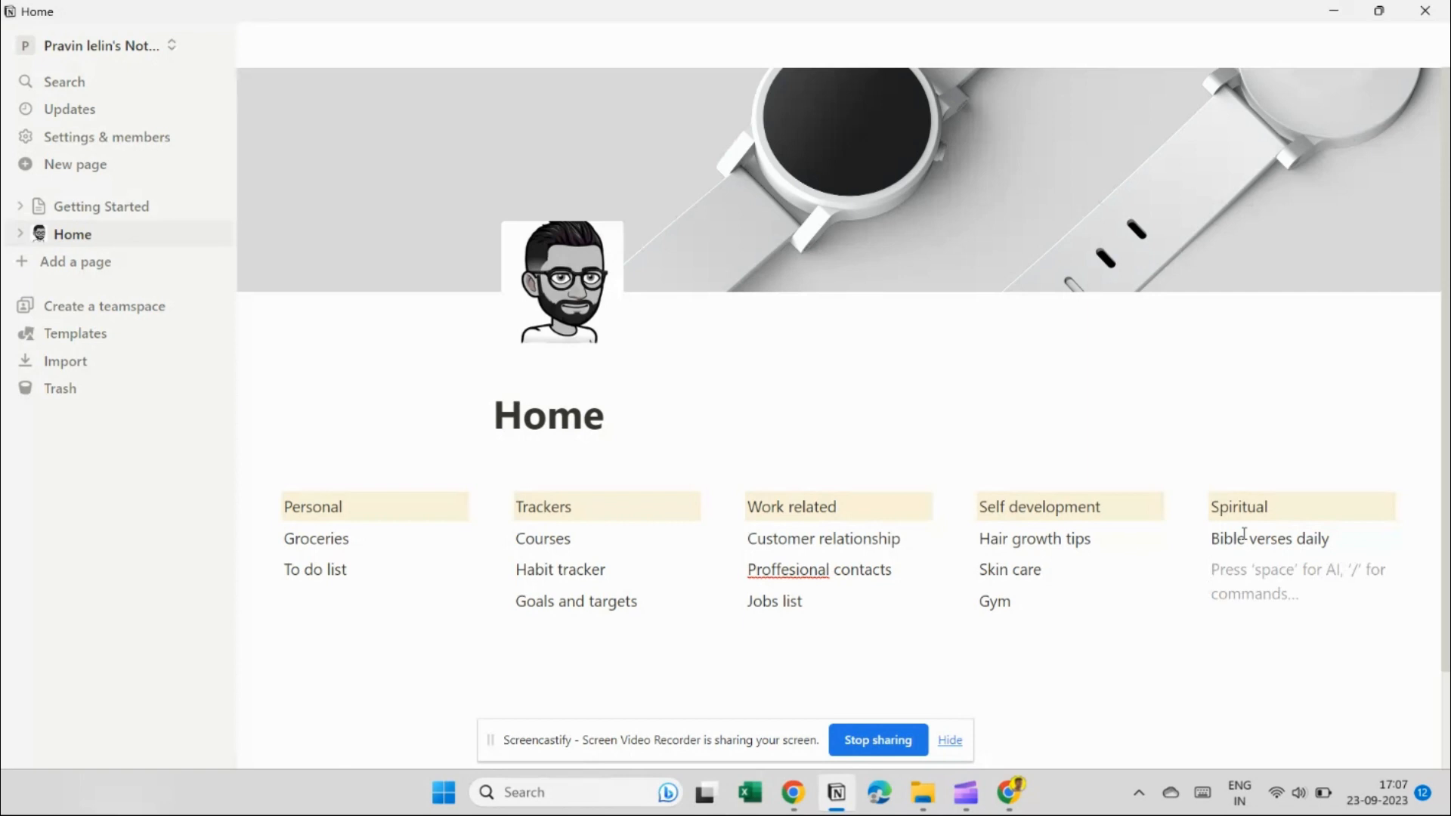
type("Prayer po")
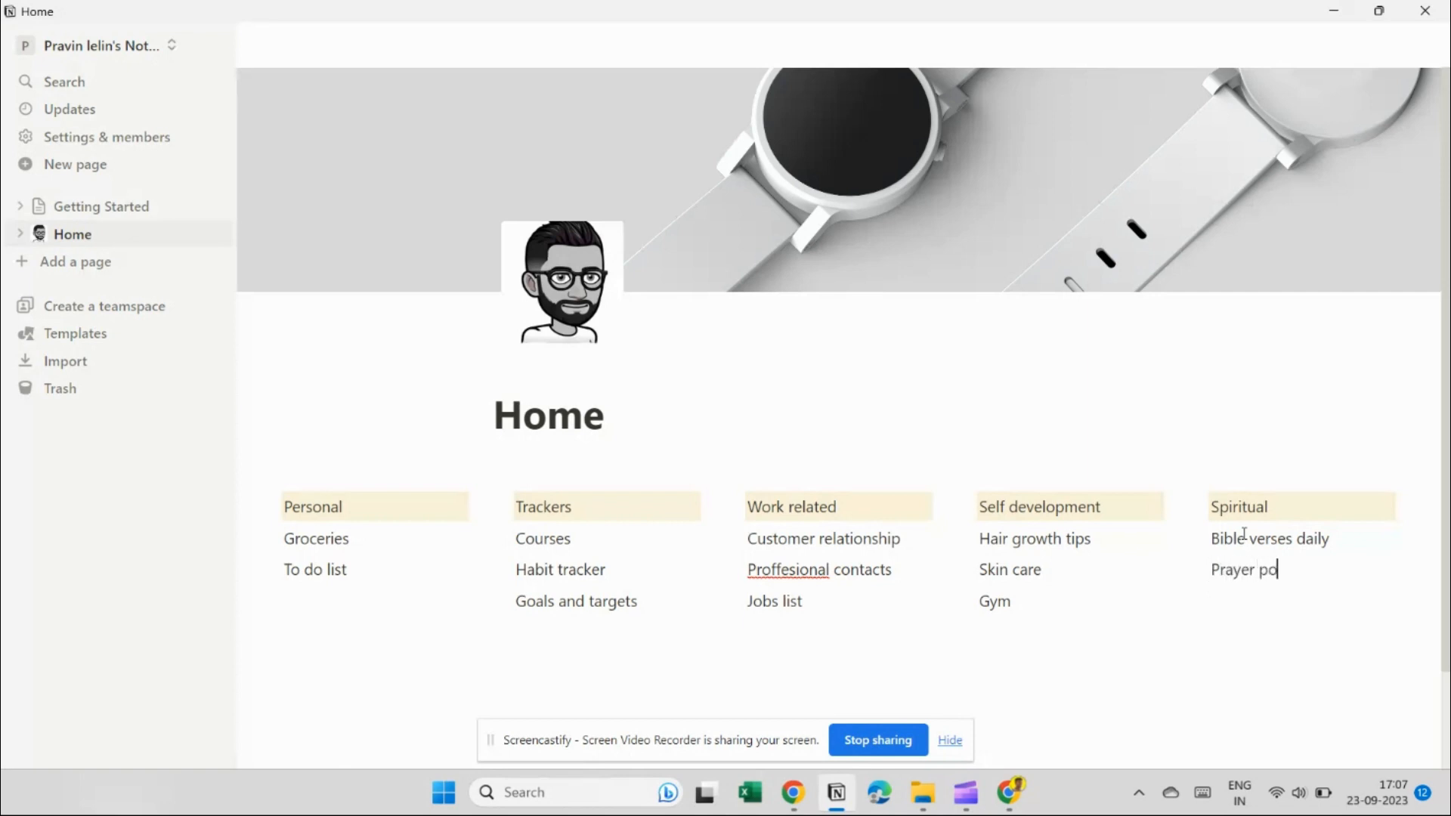
type("ints.")
Turn the Groceries item under Personal into a page.
scroll(839, 516, "down", 2)
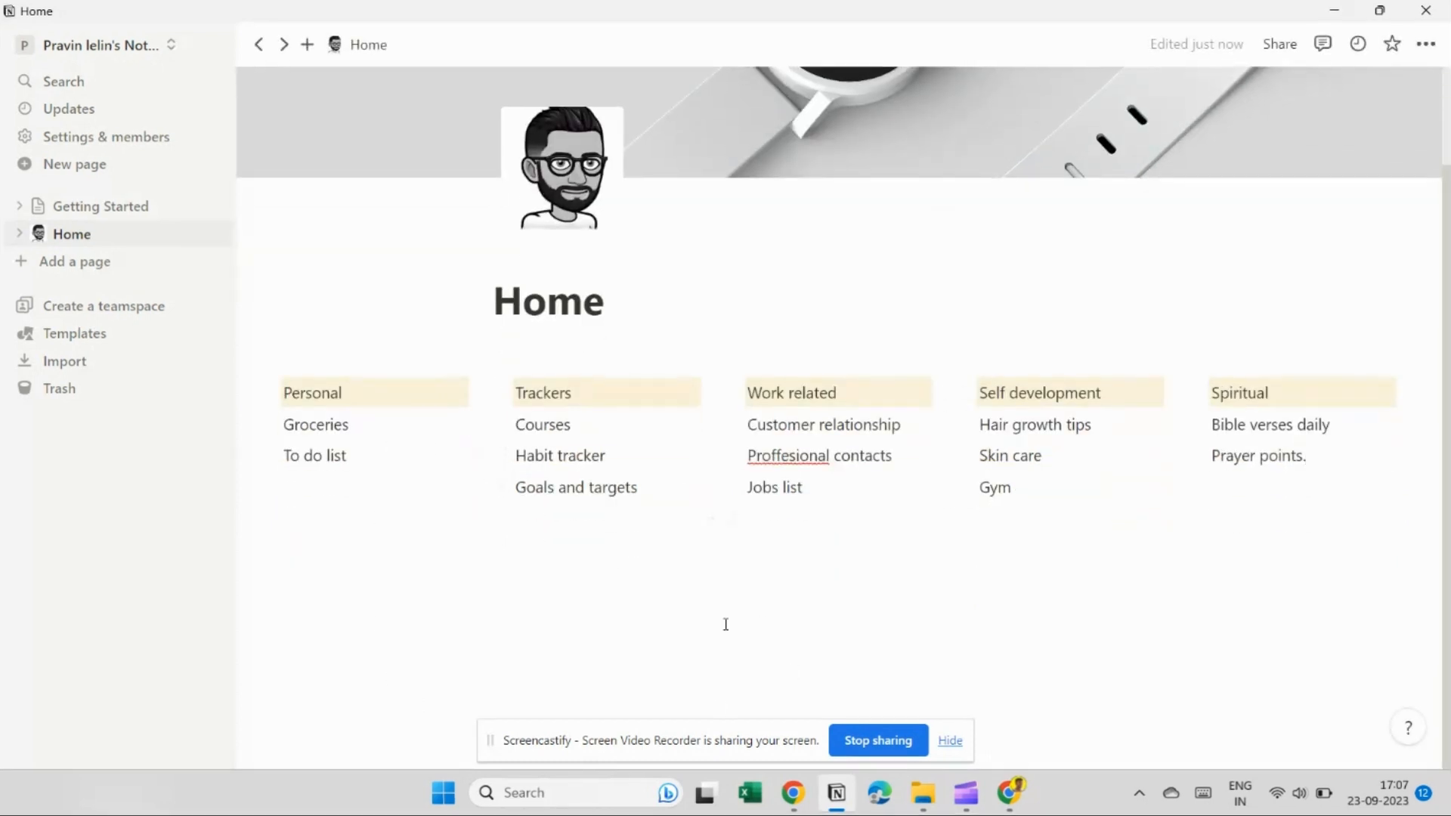
scroll(725, 625, "up", 1)
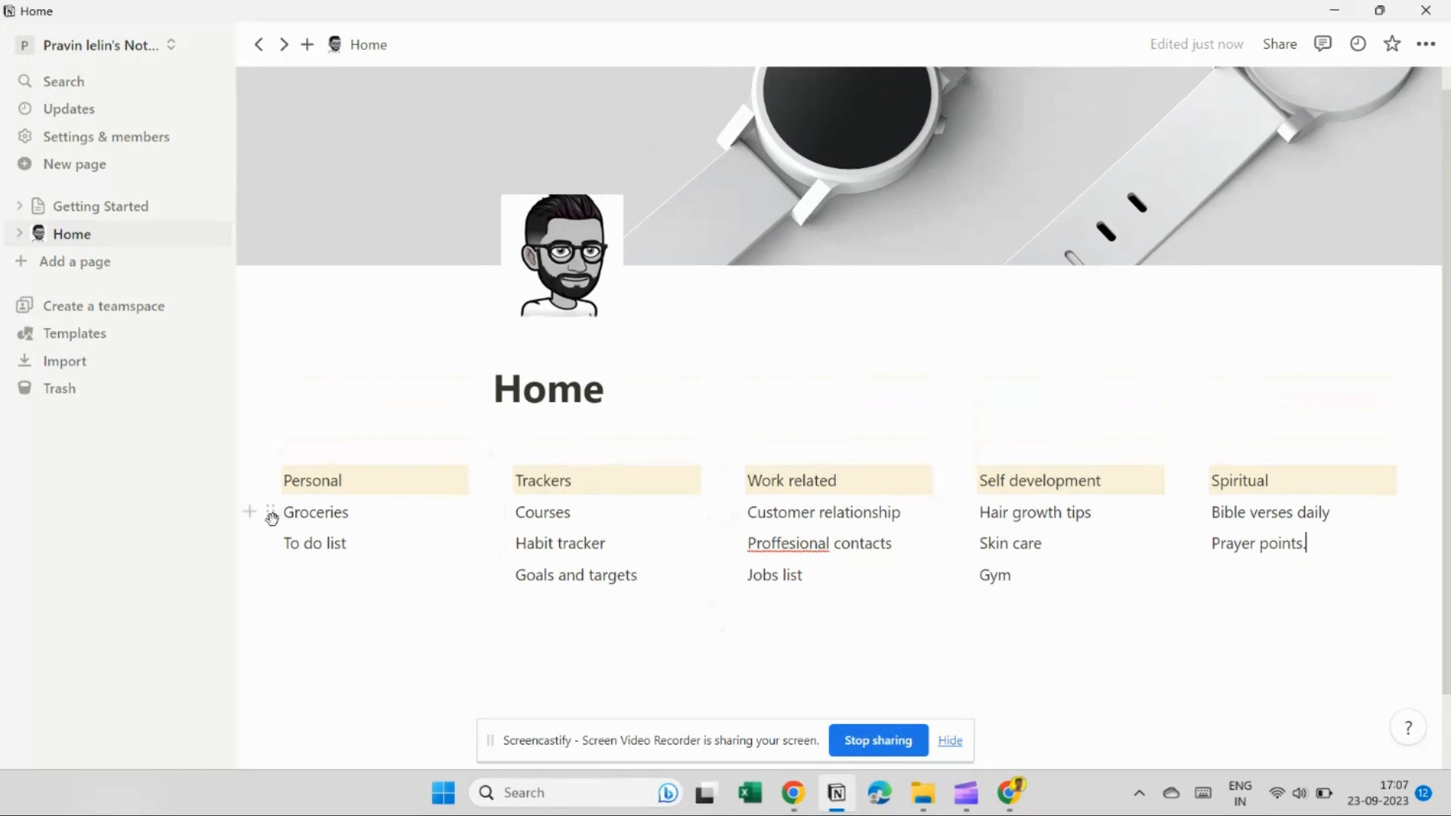
left_click(270, 511)
mouse_move(340, 456)
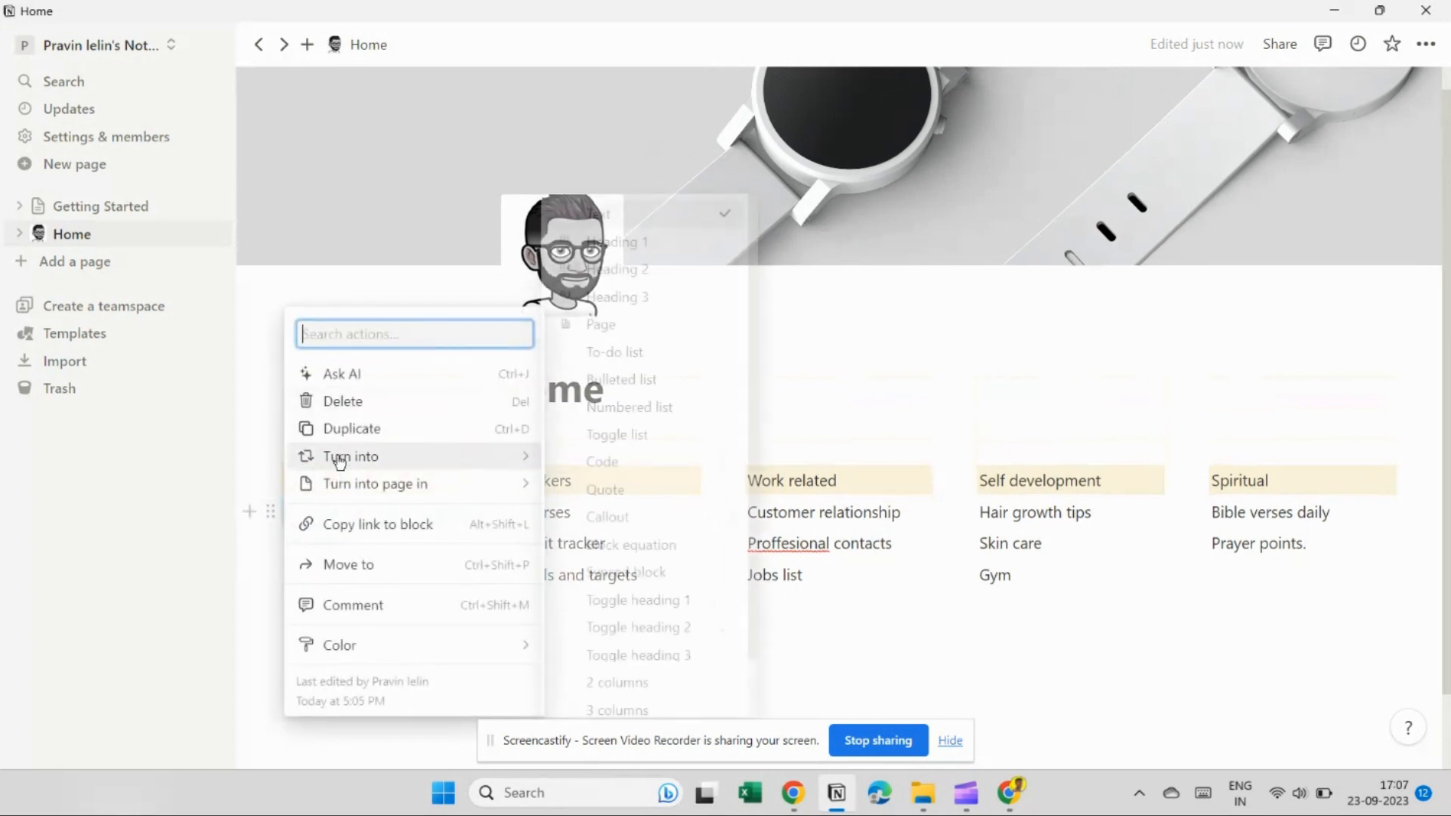
left_click(614, 323)
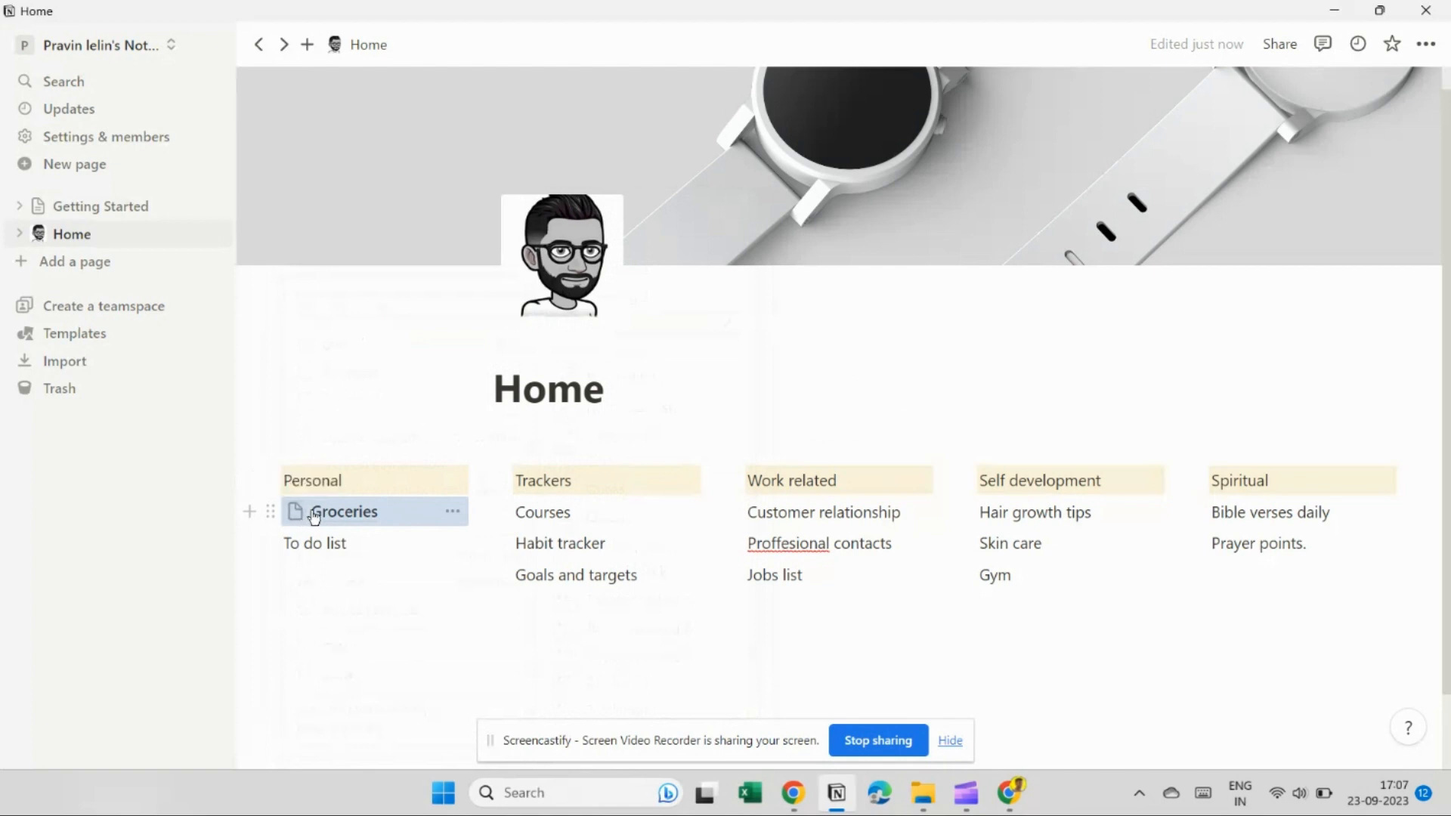
In a new Chrome tab, run a Google search for 'iconfinder'.
left_click(1008, 792)
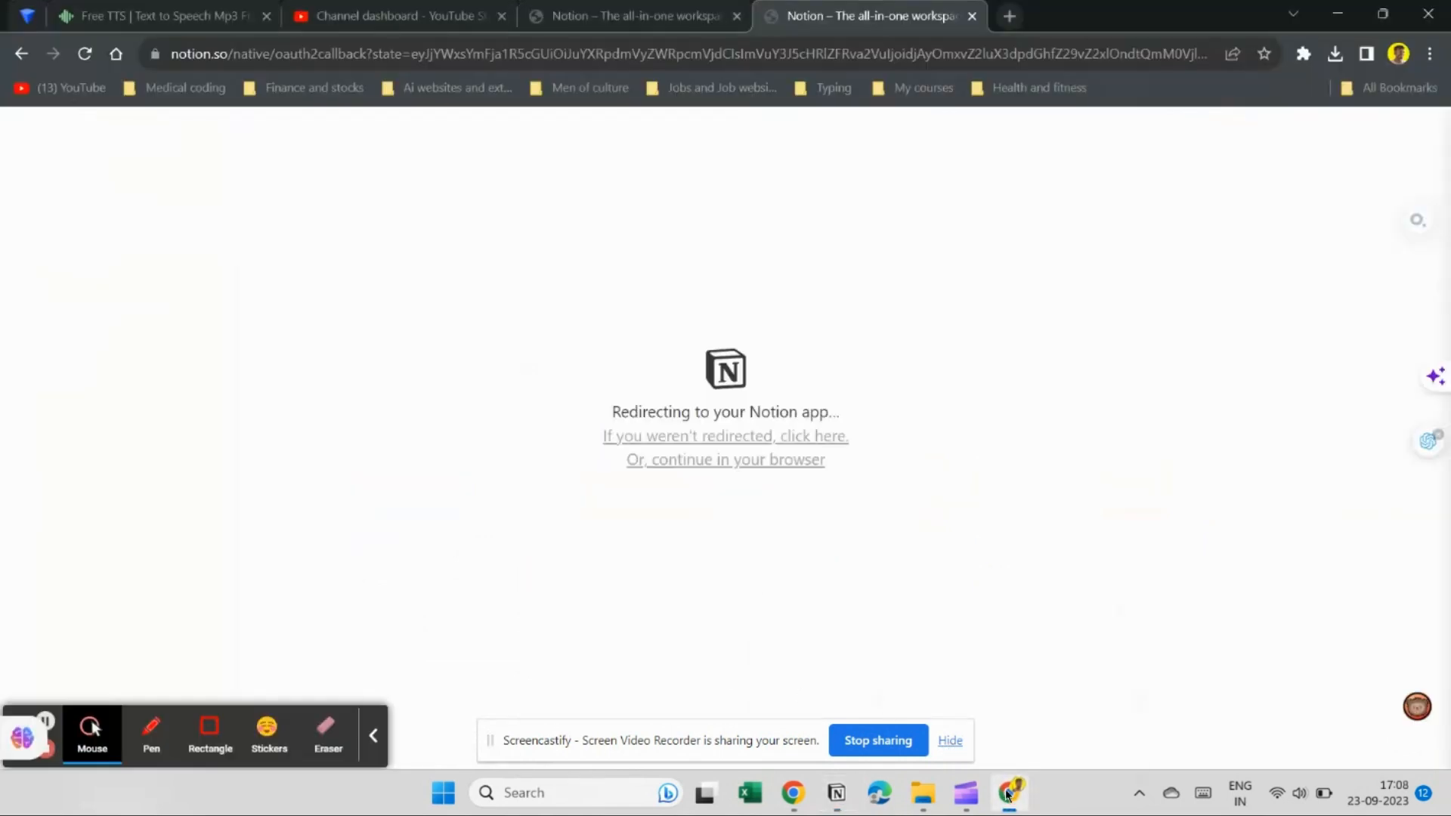
left_click(1020, 16)
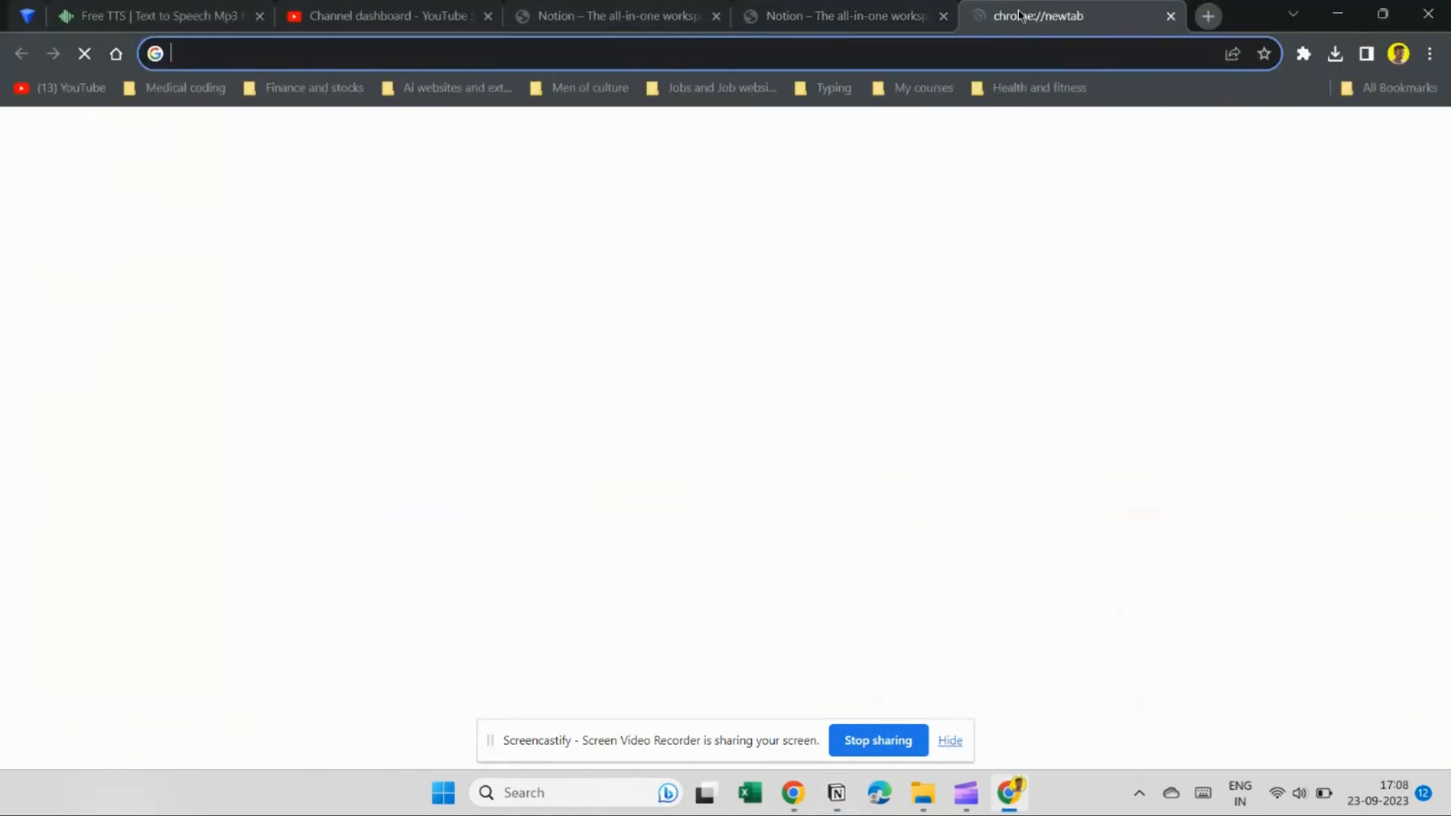
type("ico")
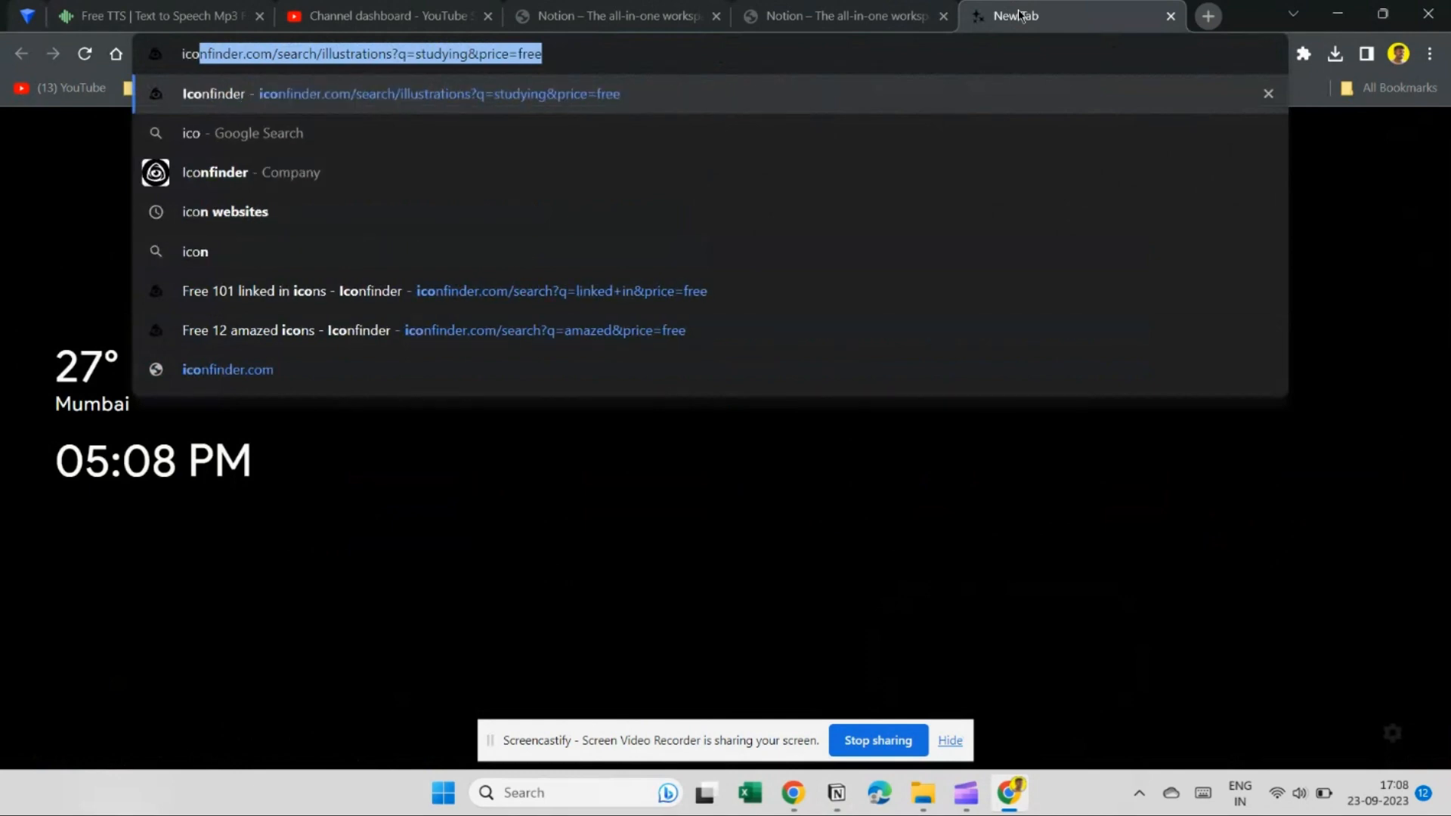
type("nfine")
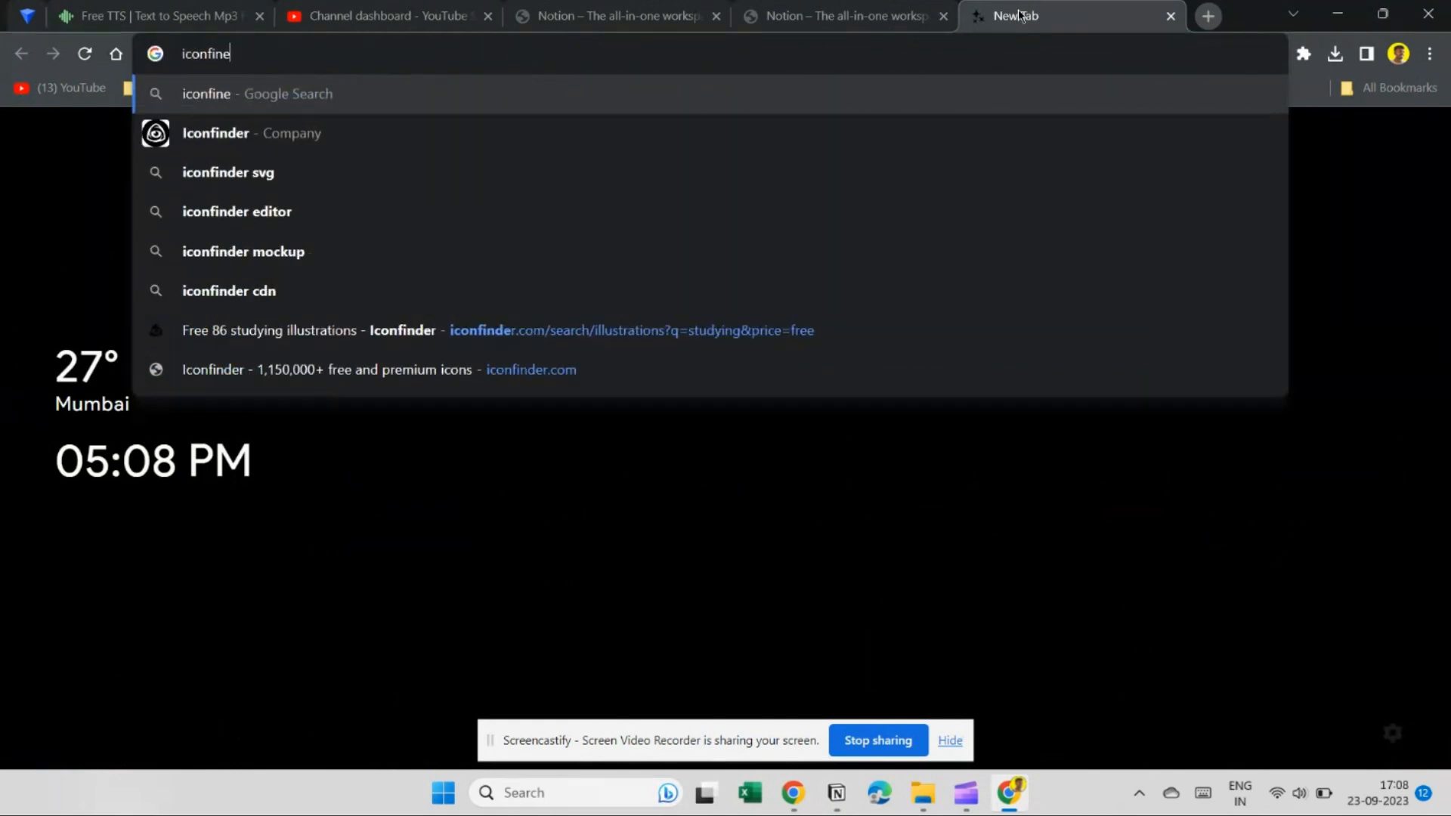
key("Down")
key("Down")
key("Up")
key("Return")
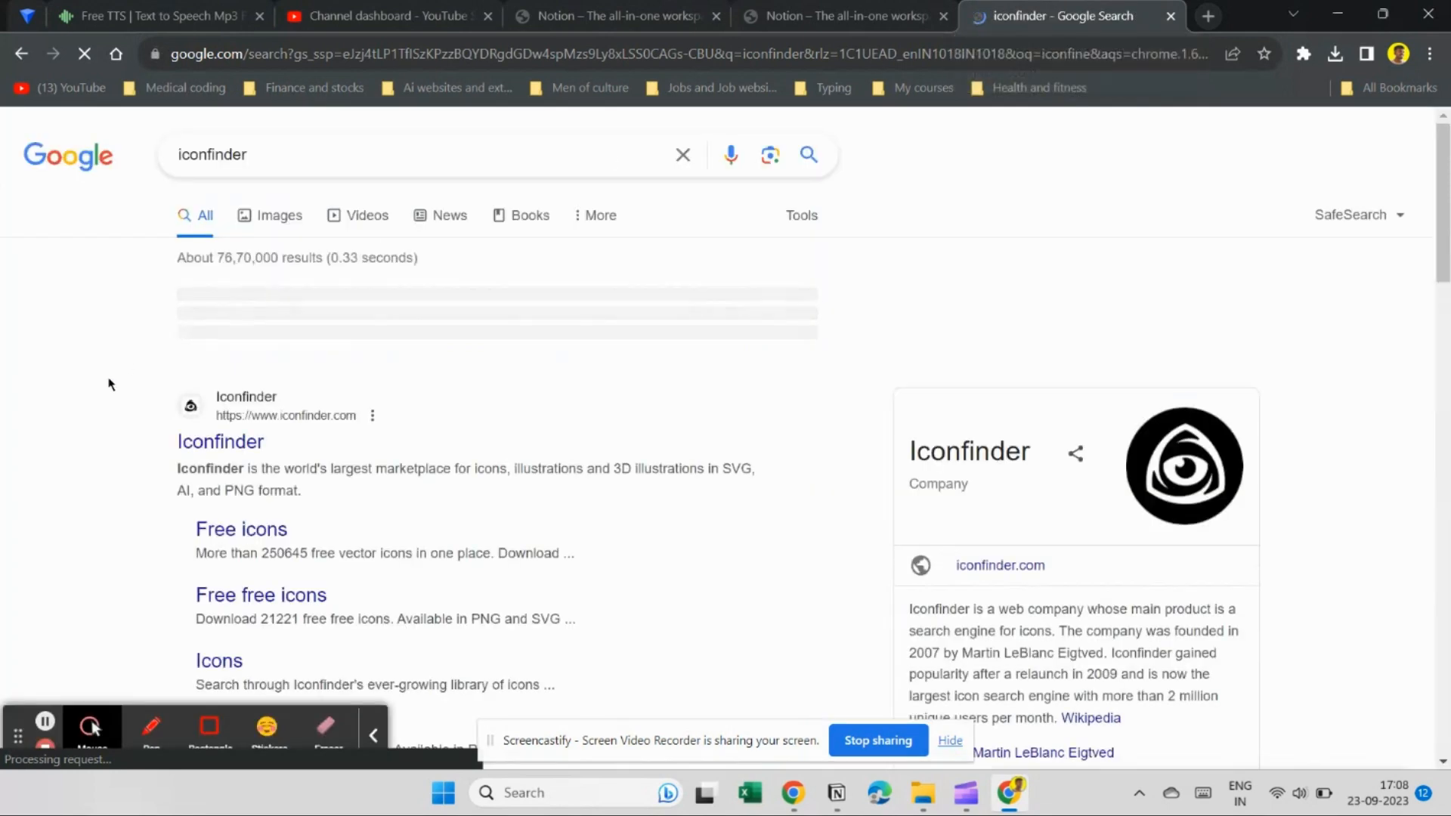
Open the Iconfinder website from the search results and browse its page.
left_click(225, 444)
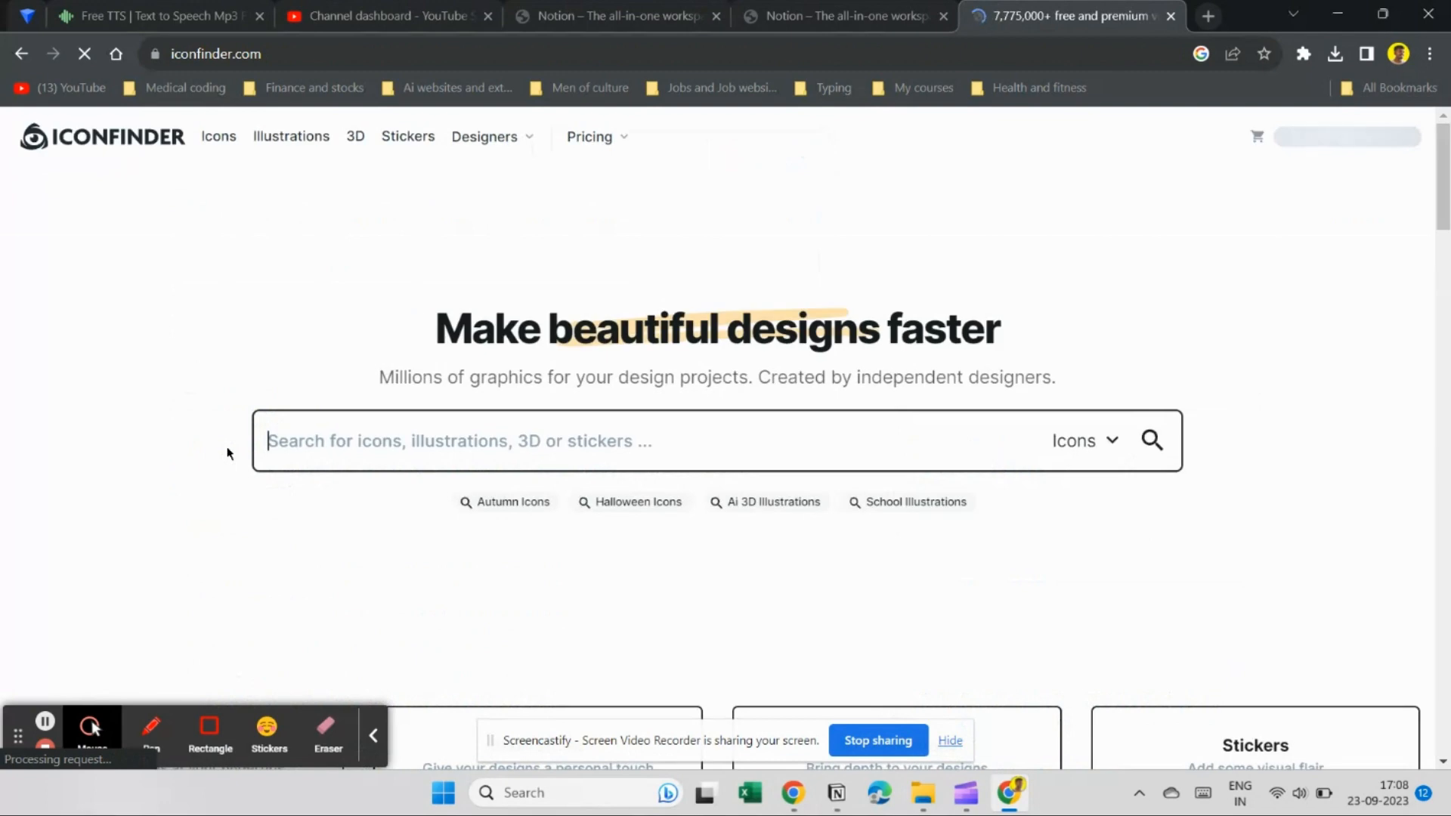
scroll(380, 457, "down", 5)
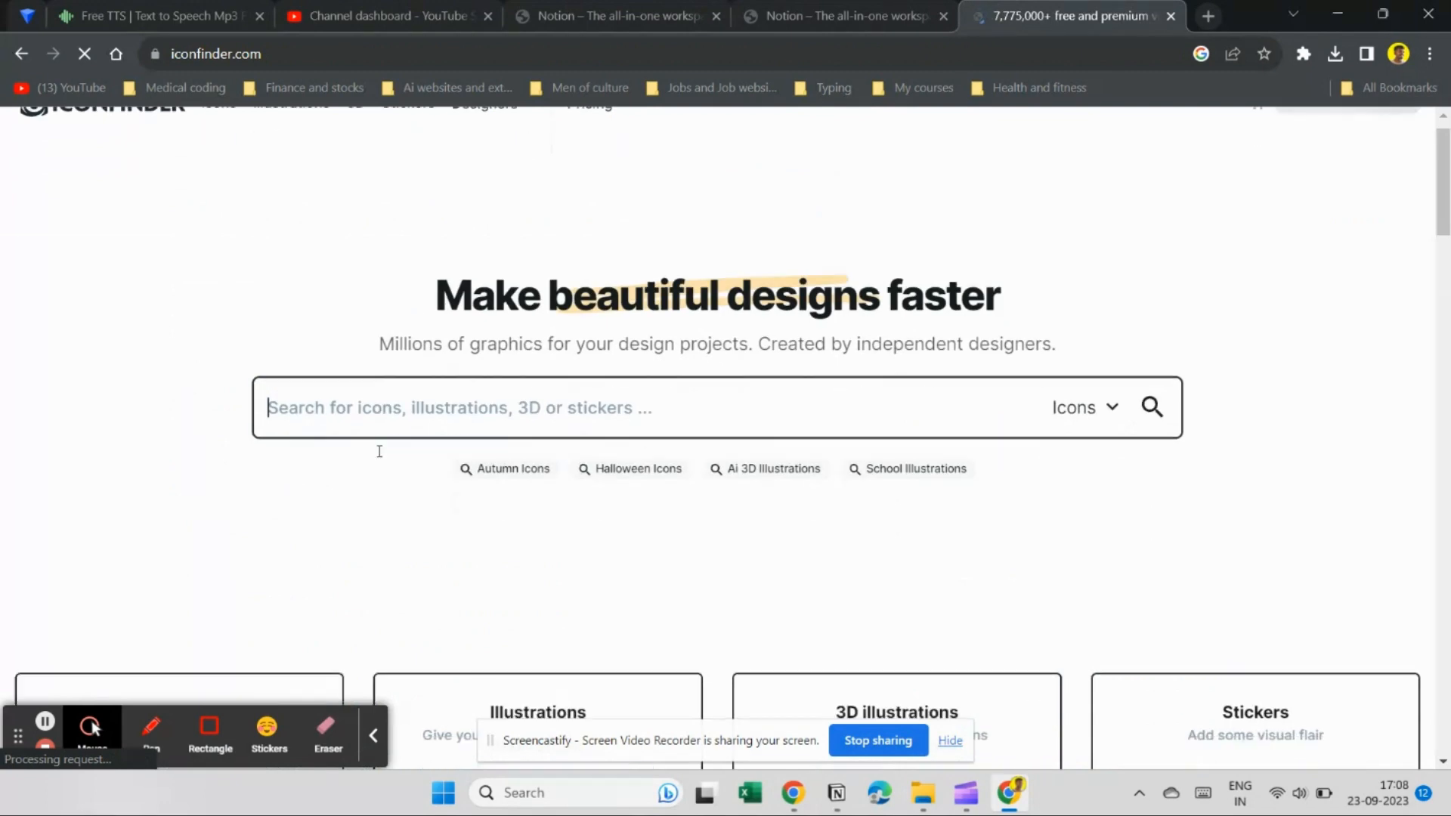
scroll(381, 458, "down", 2)
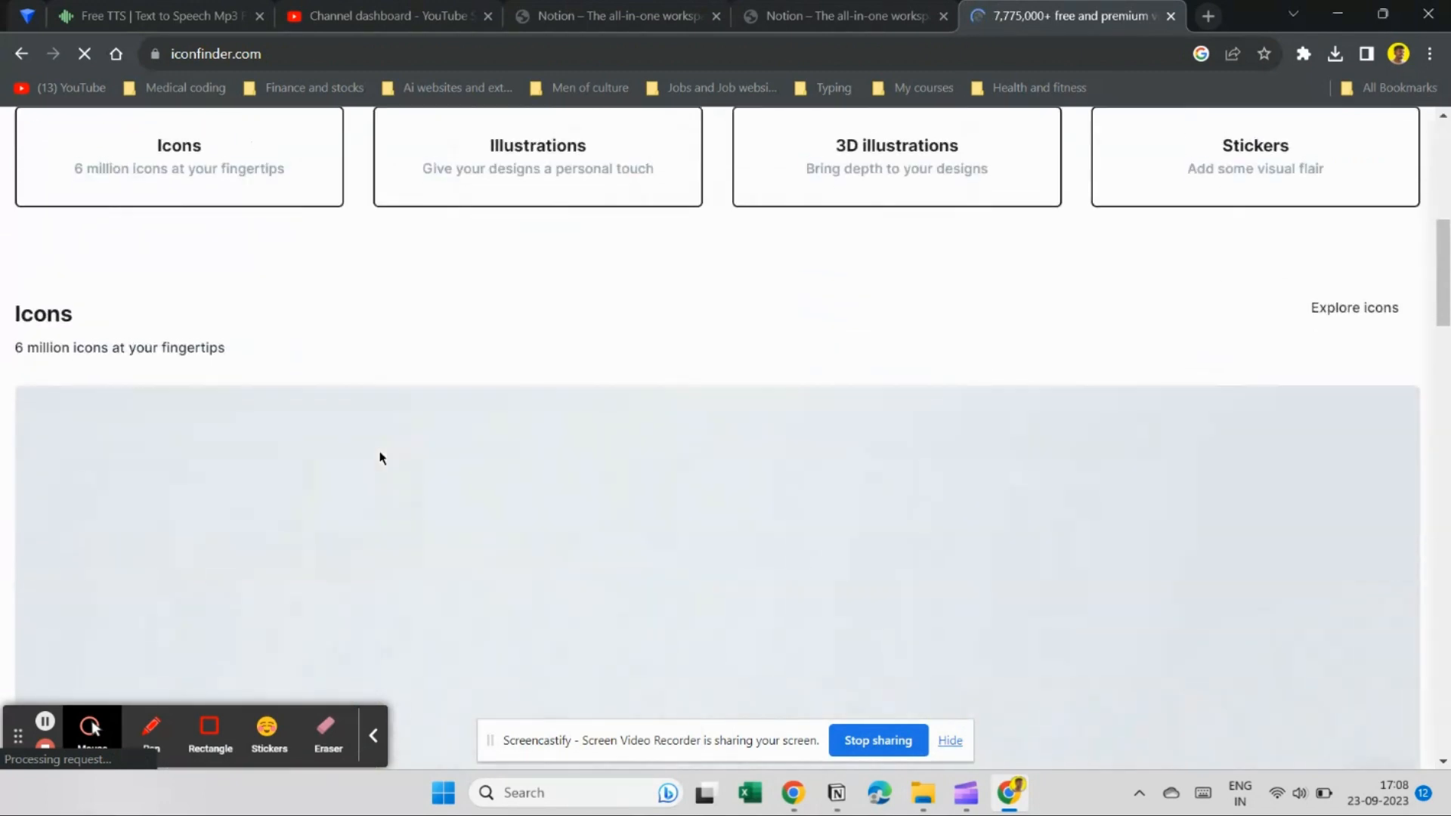
scroll(380, 458, "up", 7)
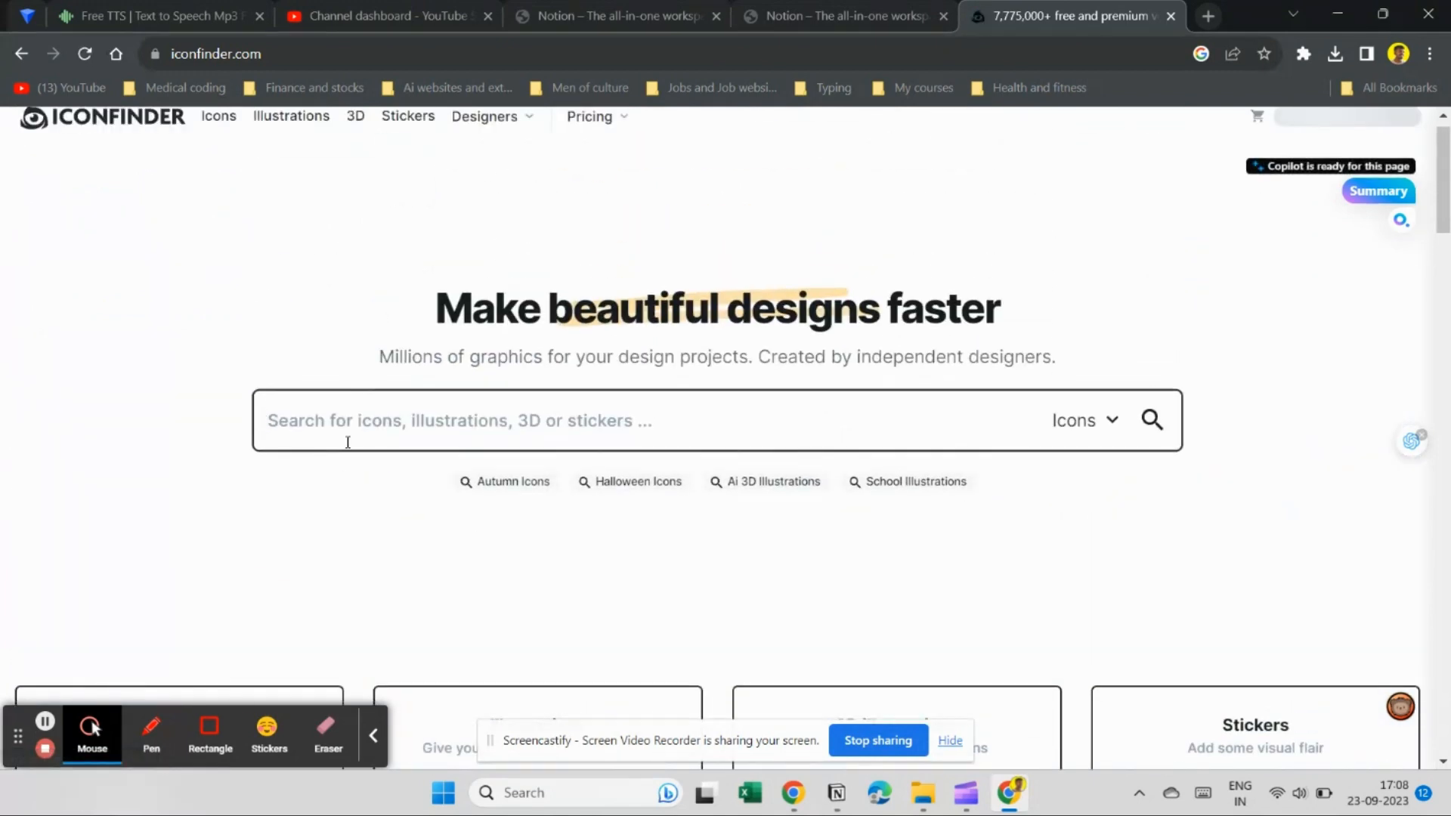
Search Iconfinder for 'groceries' and download the shopping basket icon as a 512 px PNG.
left_click(349, 437)
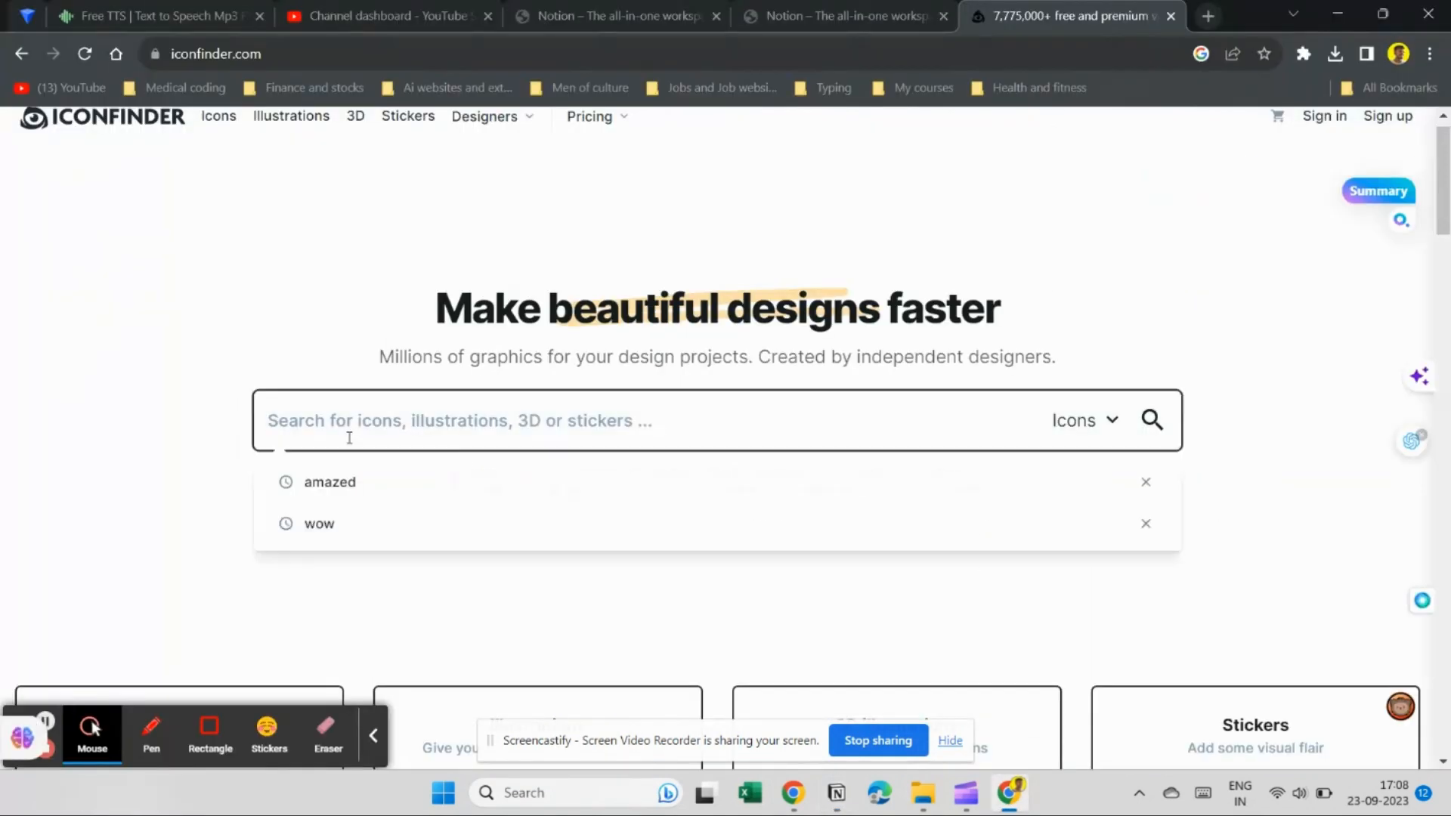
type("groceries")
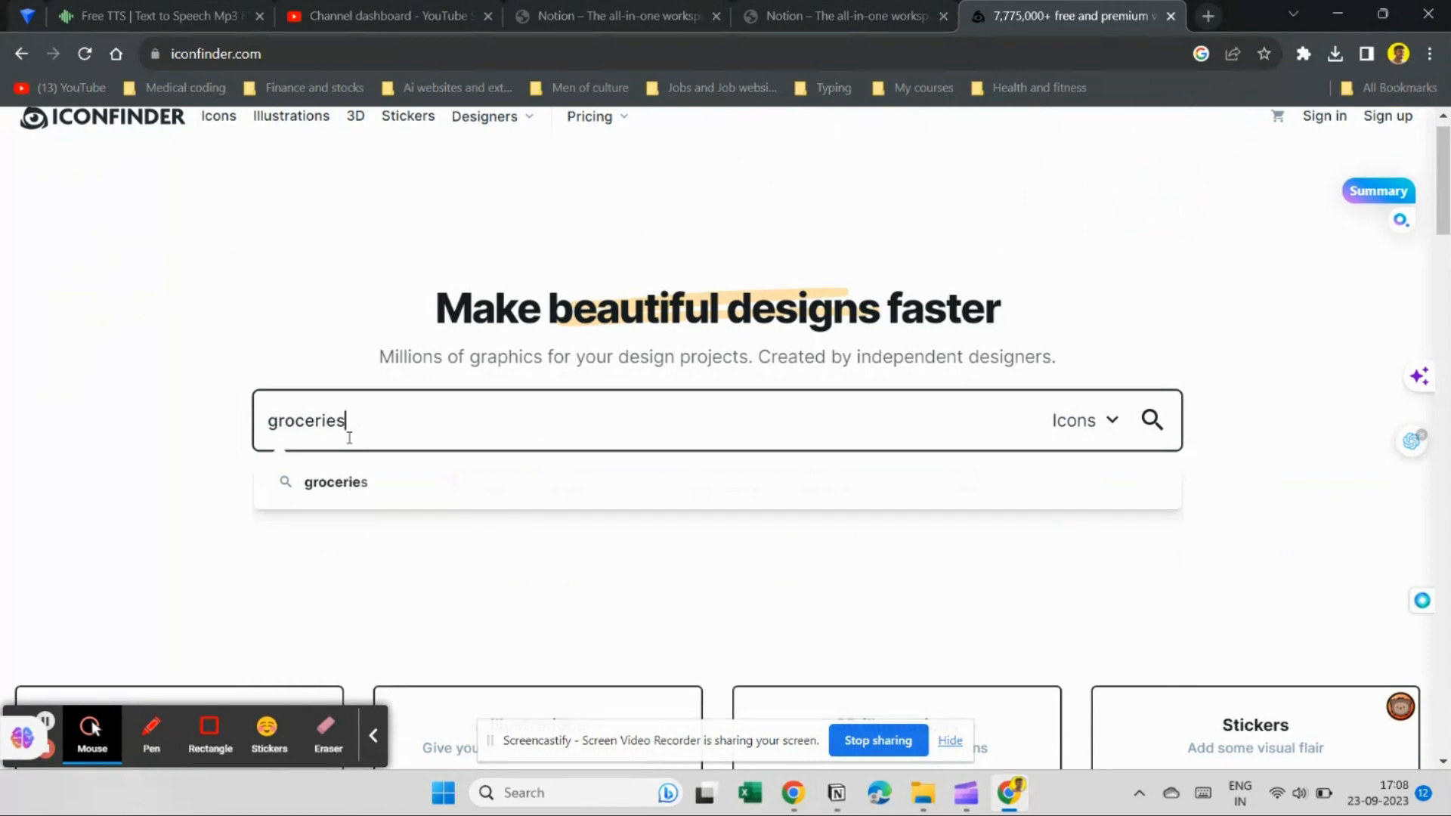
key("Return")
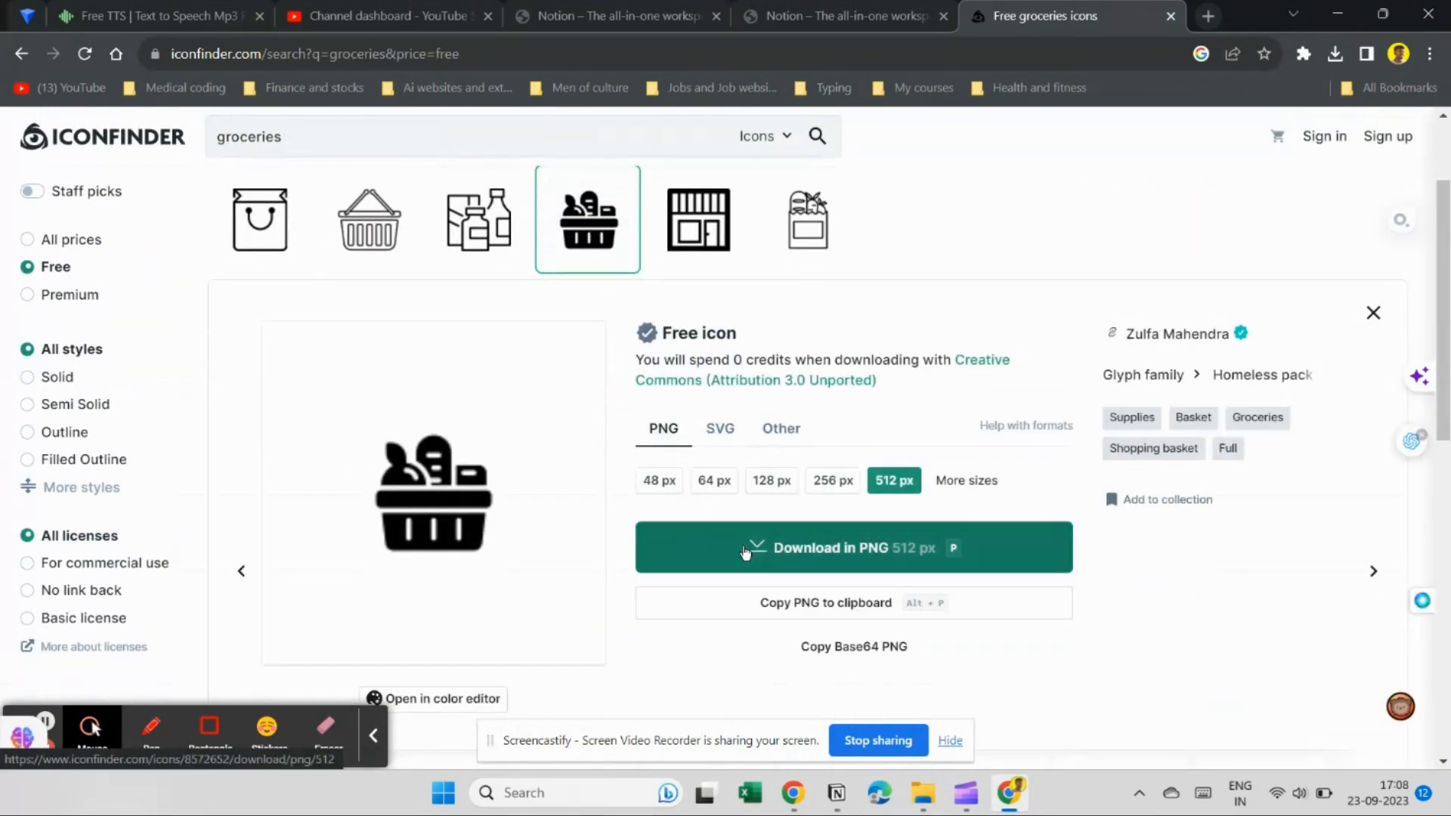
left_click(745, 552)
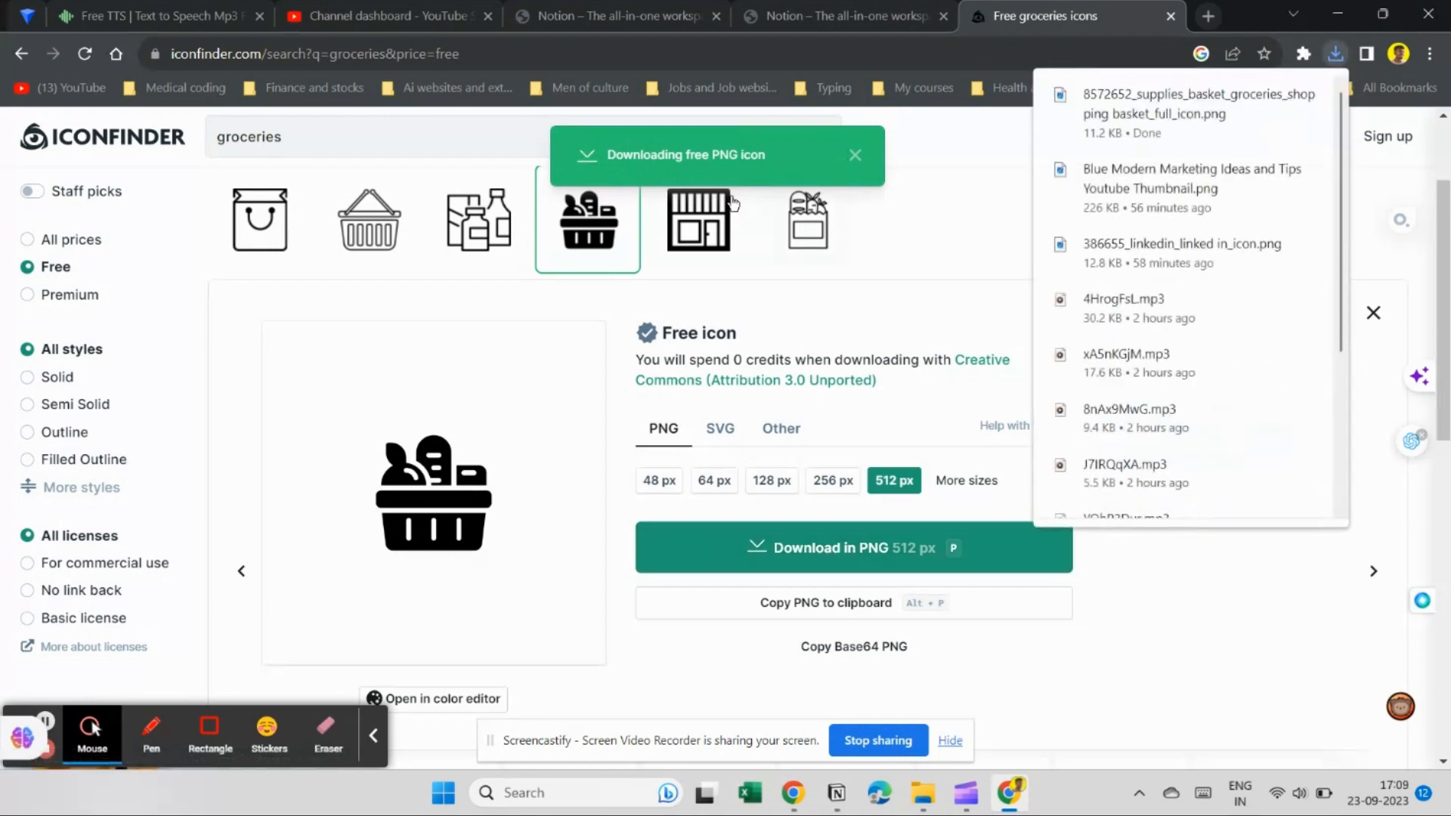
key("alt+Tab")
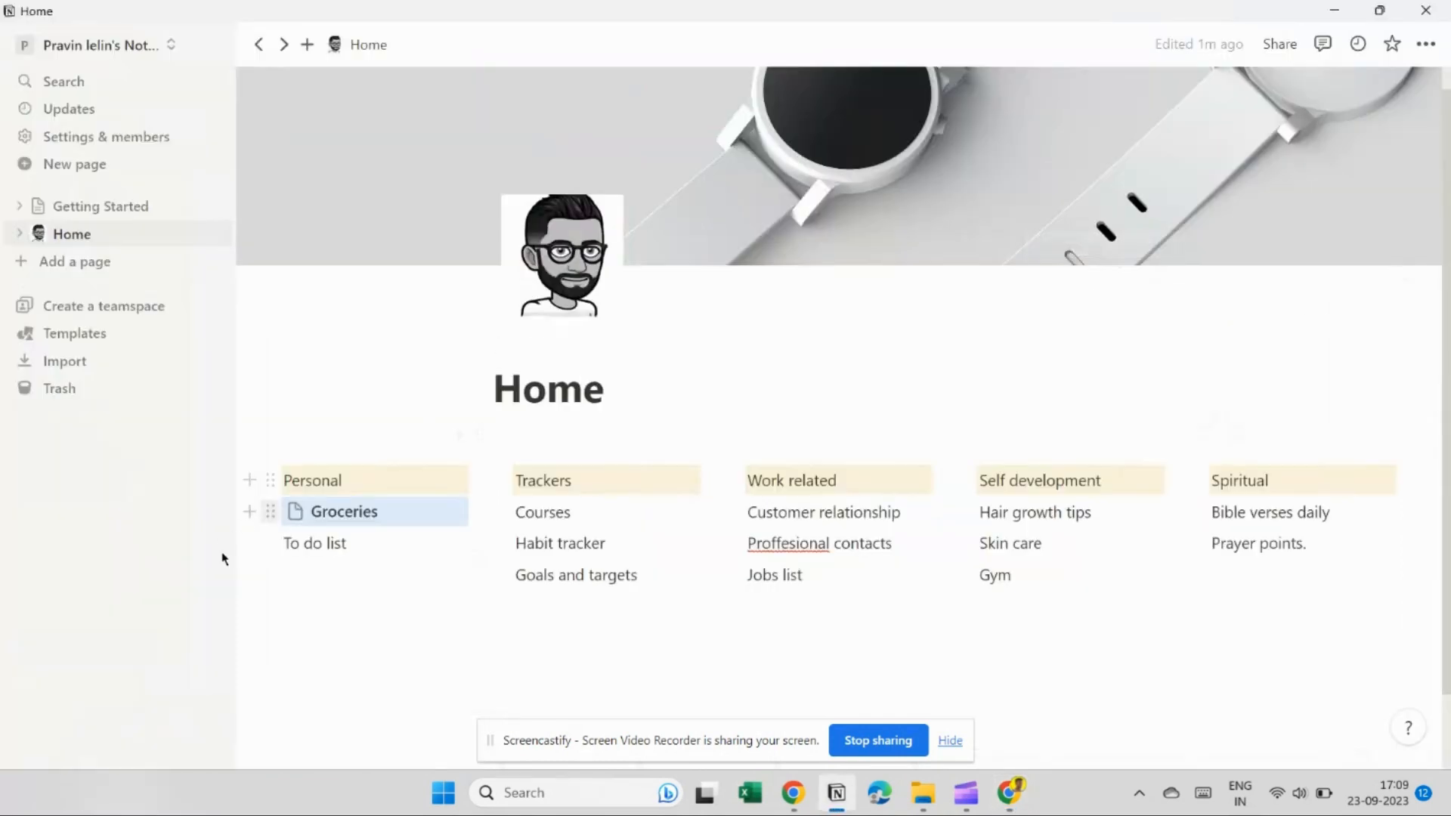
Give the Groceries page a custom icon using a copied Iconfinder image address.
left_click(296, 516)
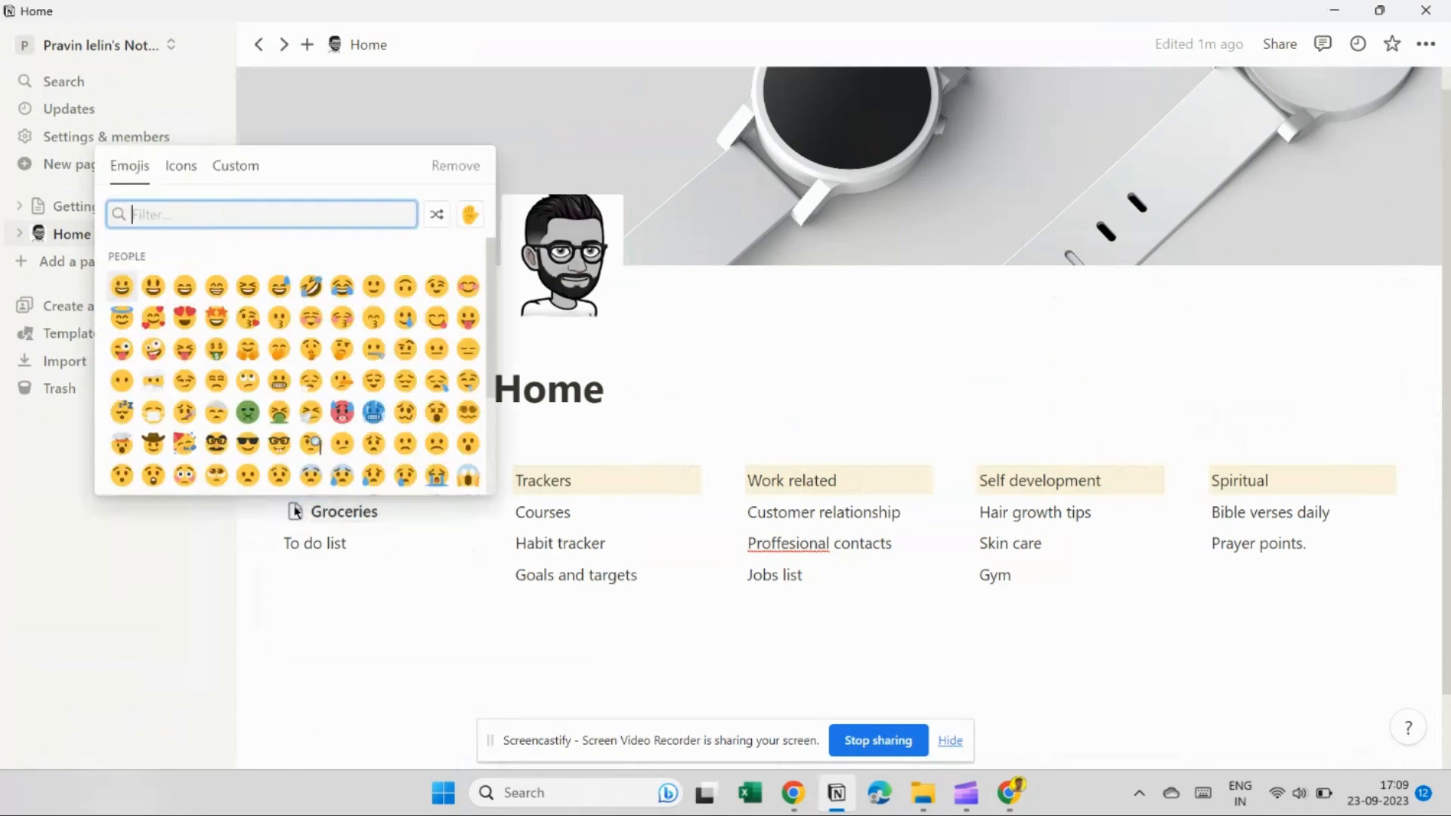
left_click(233, 166)
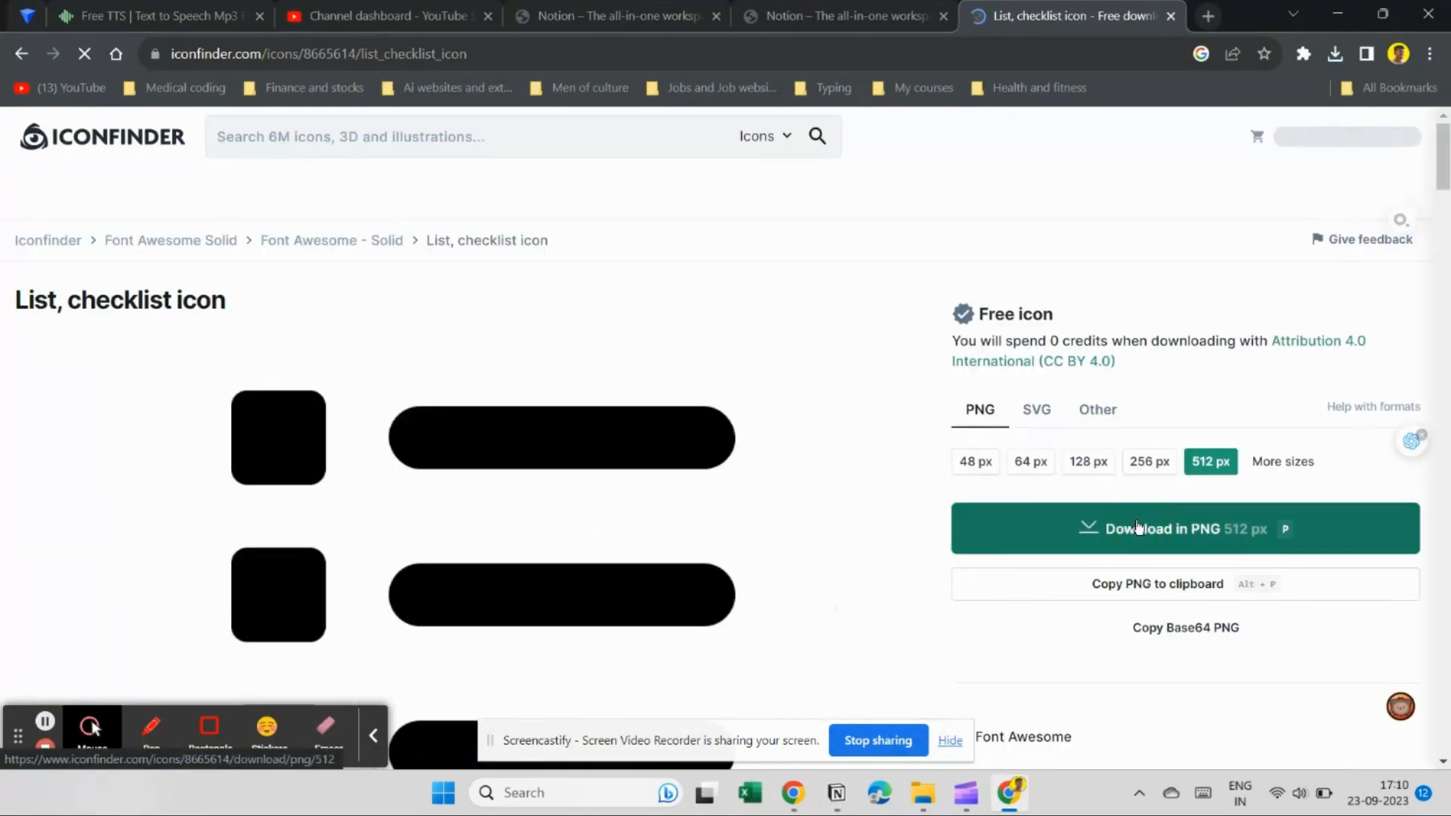
right_click(1046, 525)
right_click(526, 453)
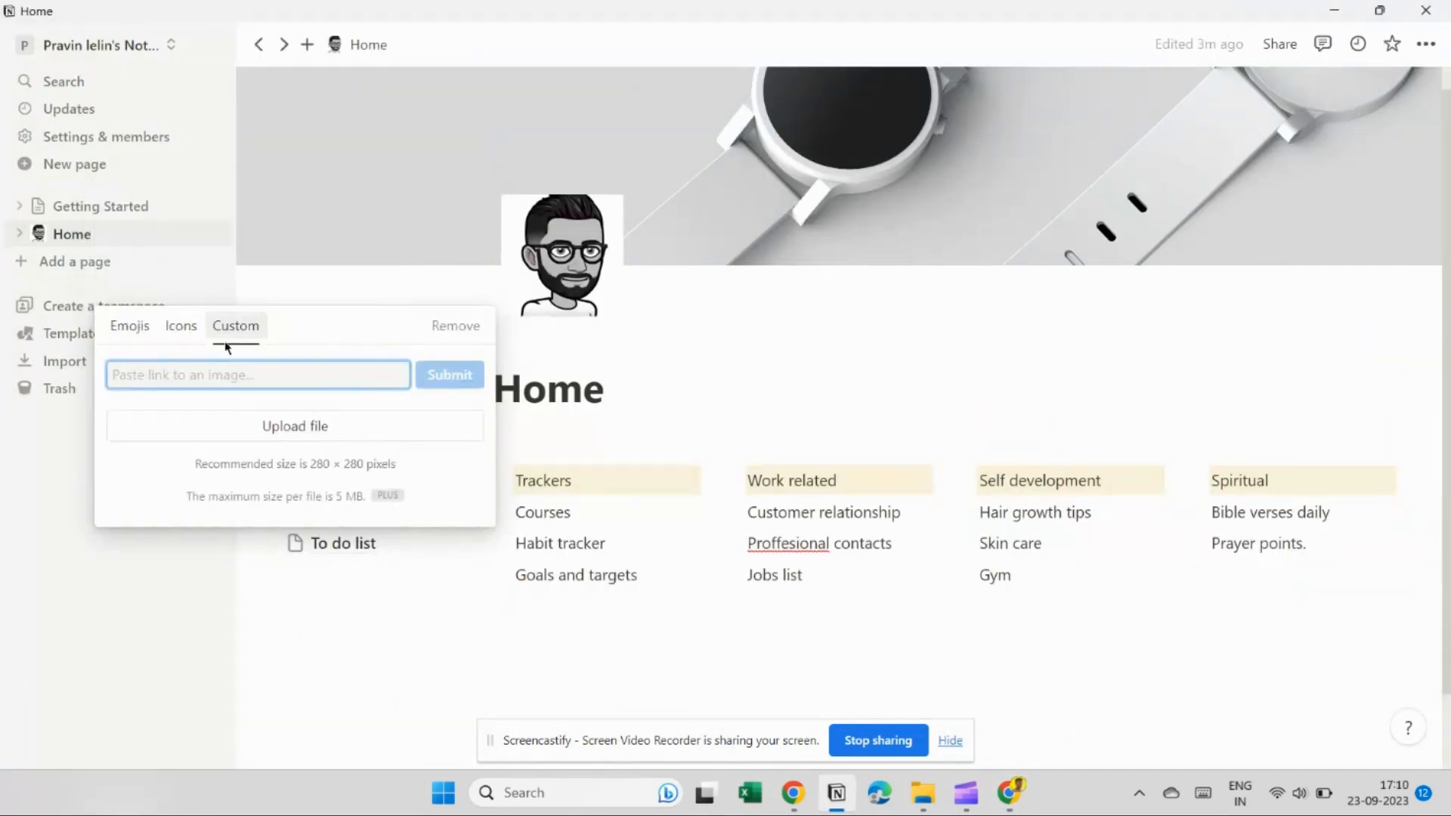
key("Escape")
Set the copied course image as the icon for a Trackers item.
left_click(502, 511)
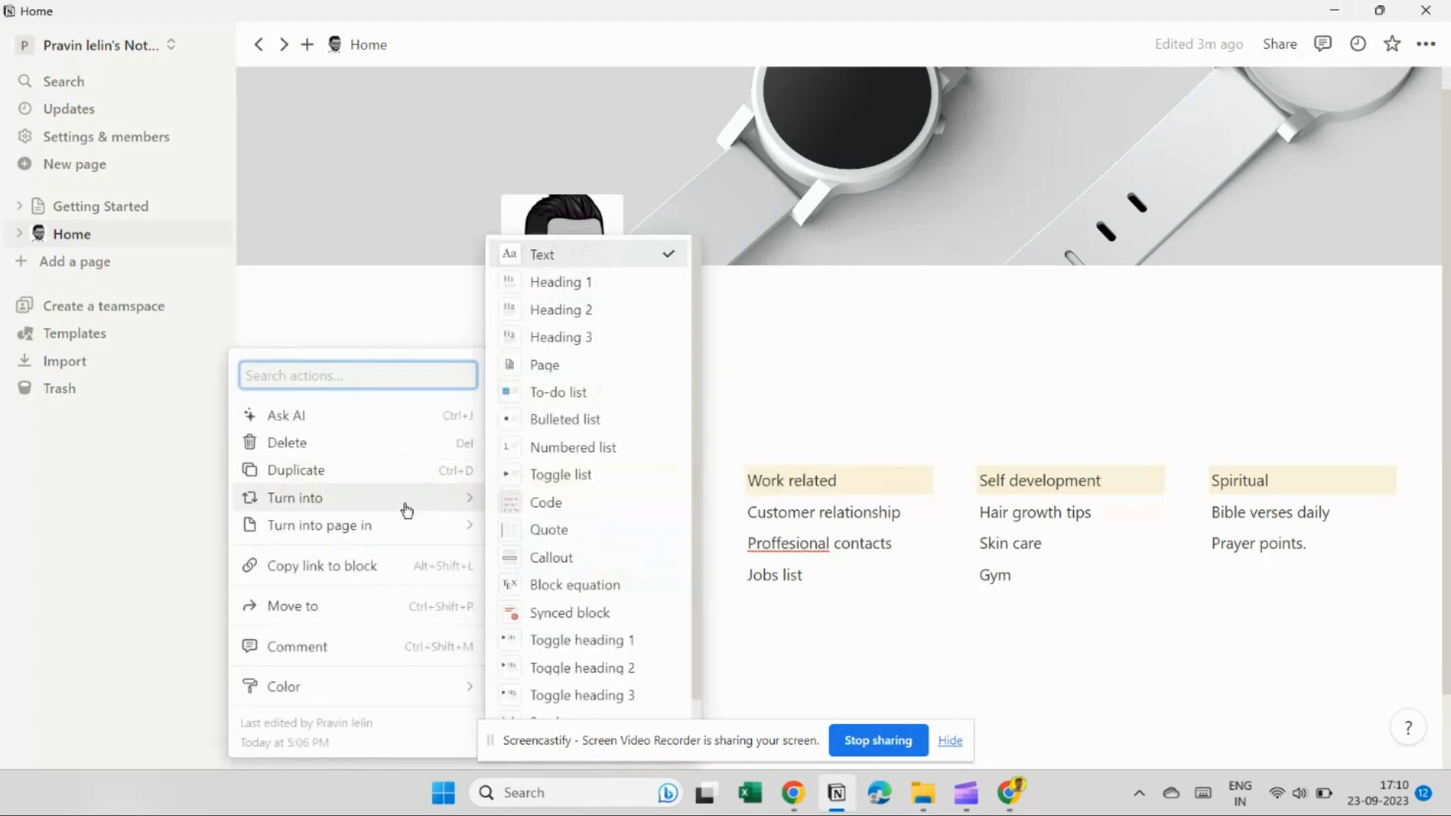
right_click(481, 464)
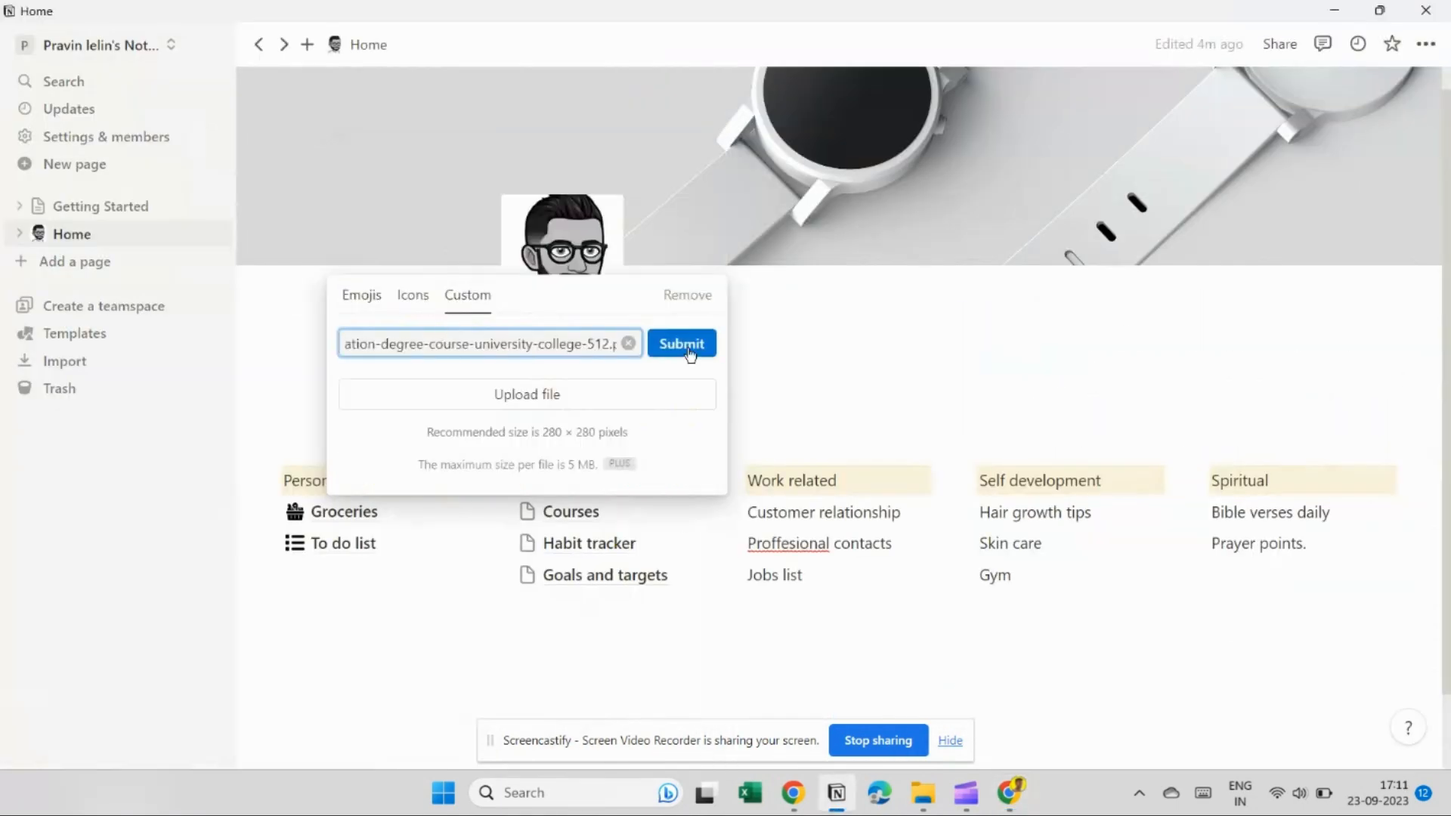
left_click(764, 434)
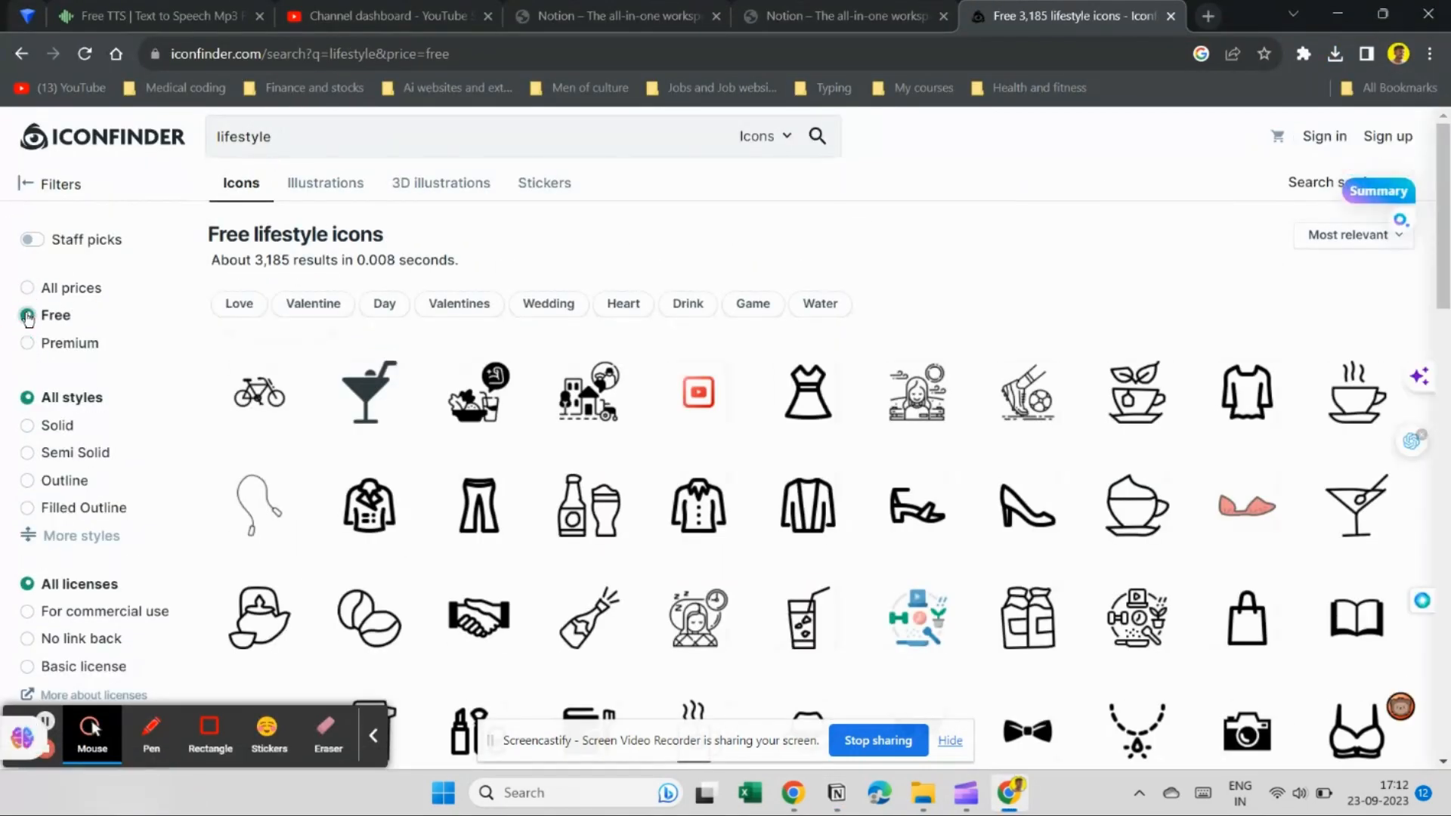
Scroll through Iconfinder results to find free habit, lifestyle, skin care and face icons.
scroll(665, 405, "down", 4)
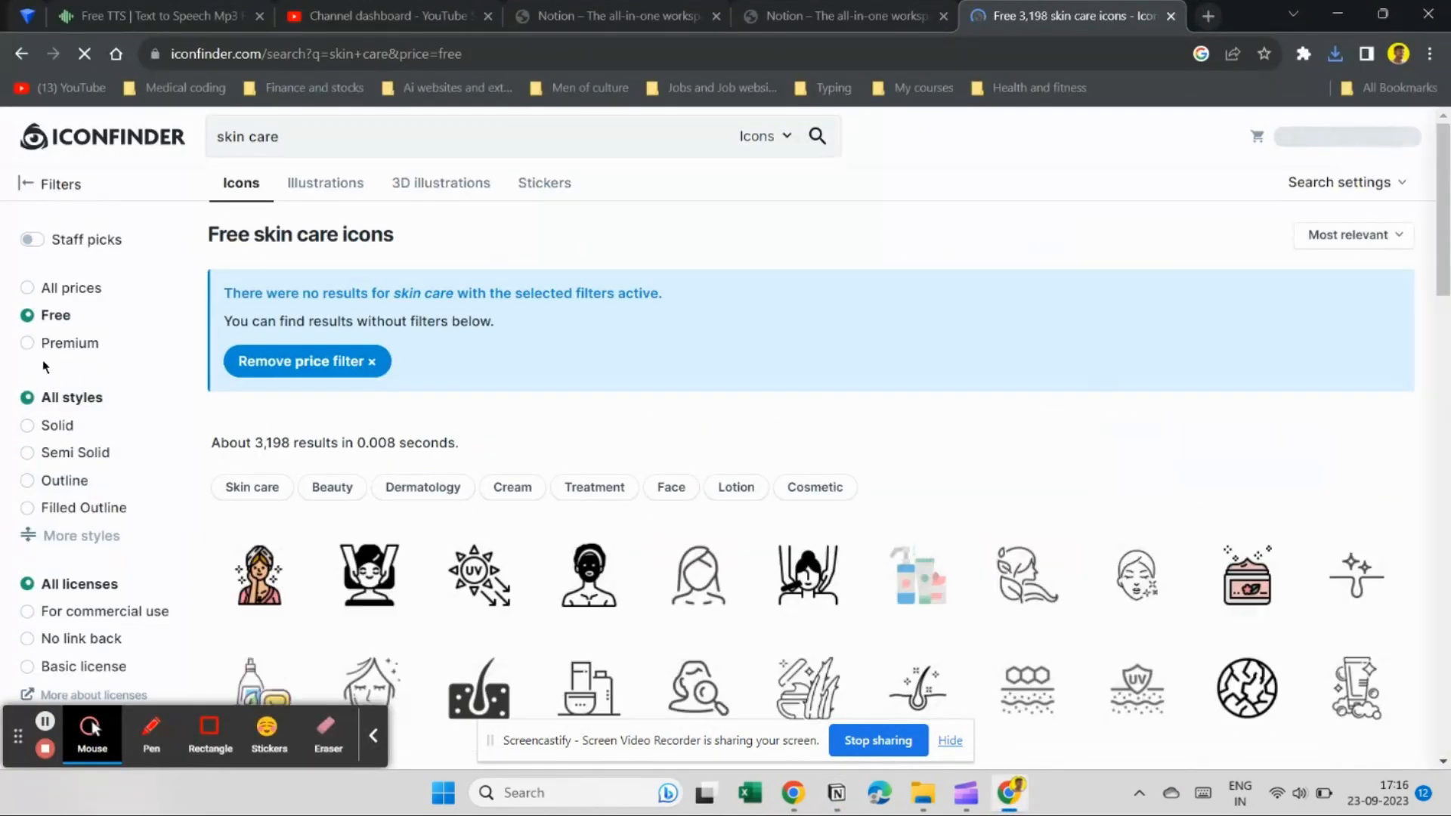
scroll(705, 391, "down", 5)
scroll(705, 391, "up", 3)
scroll(705, 391, "down", 10)
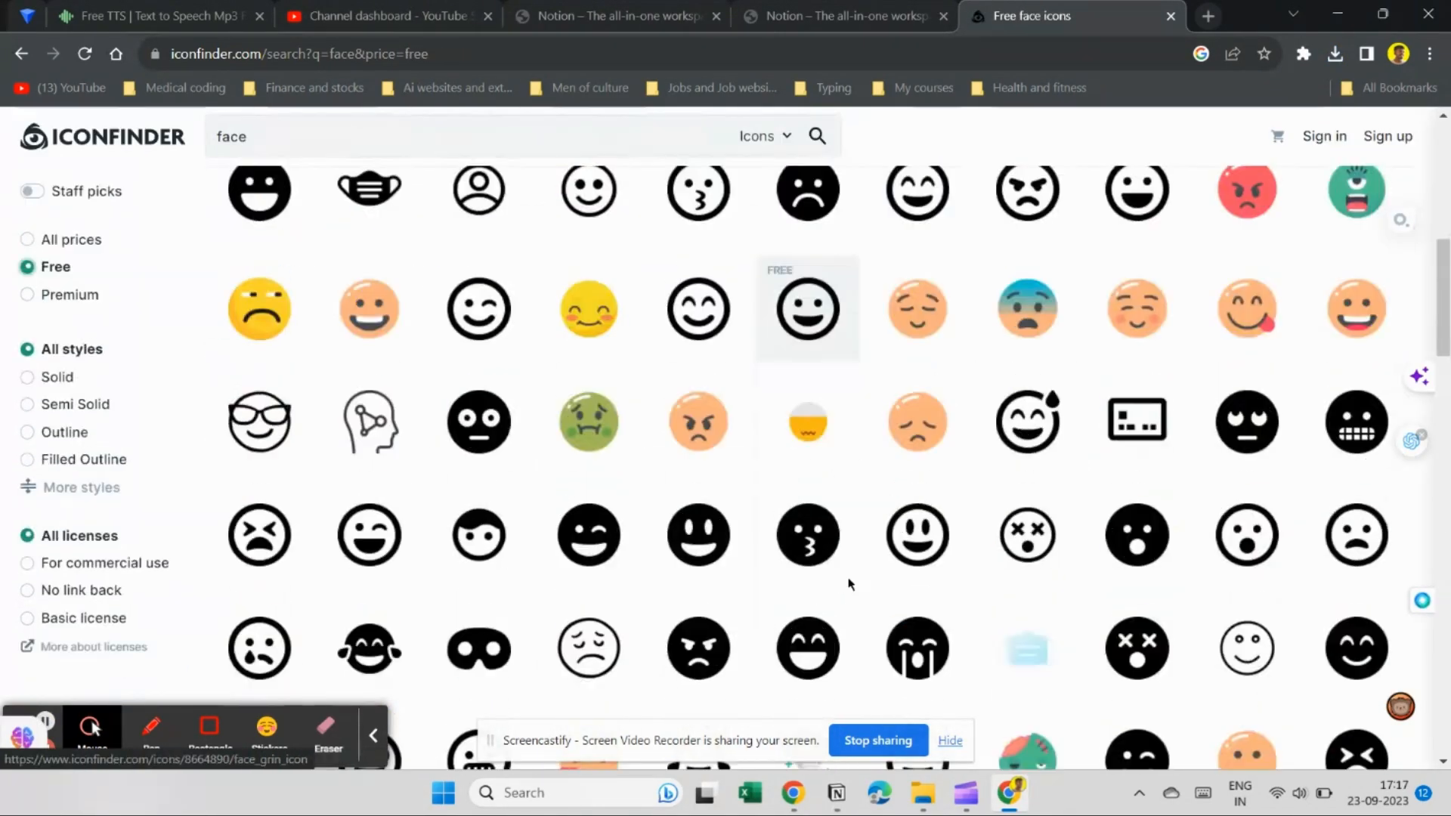
scroll(849, 583, "down", 10)
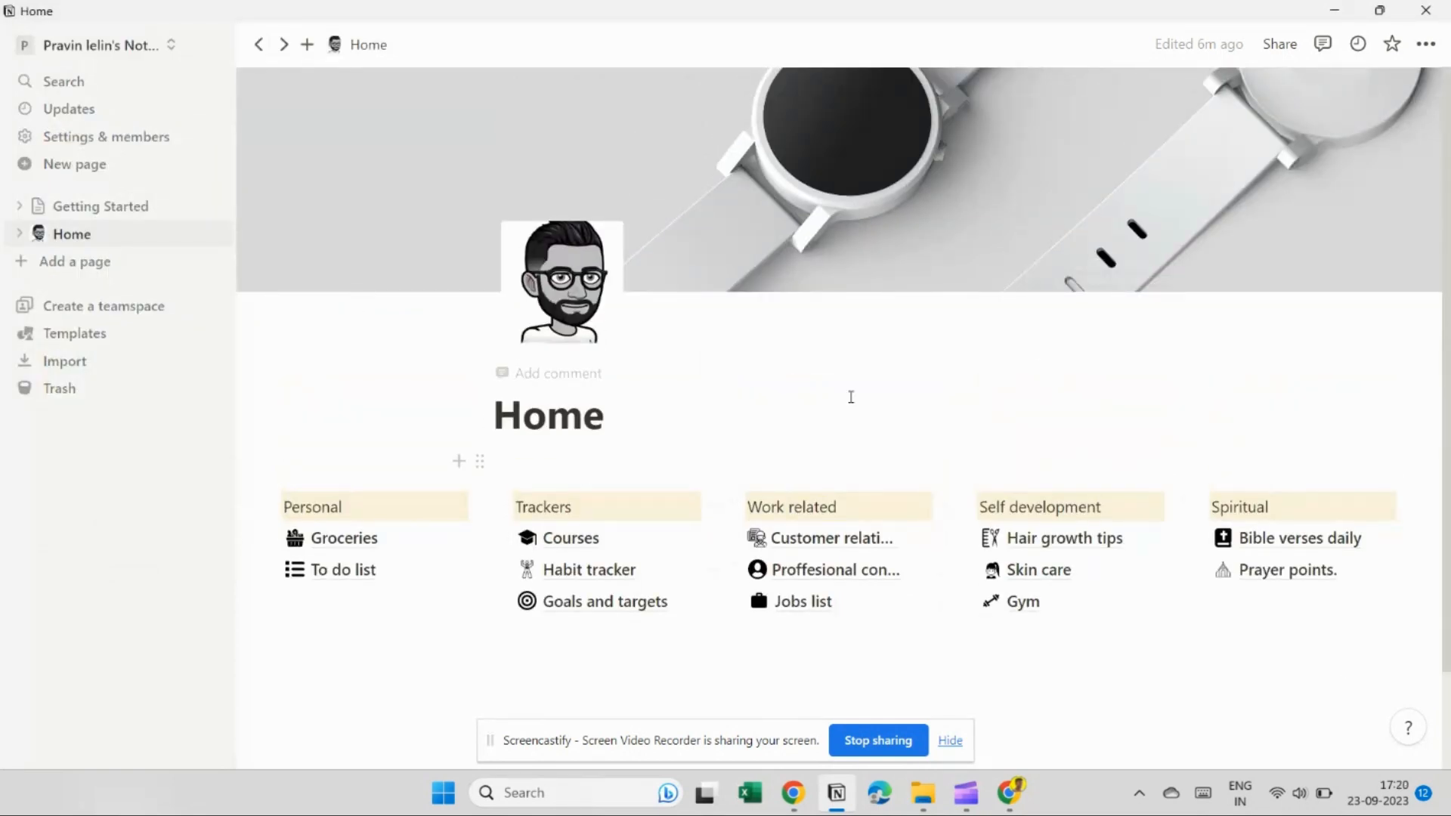
Review the finished Home dashboard with its five columns of iconed items and smartwatch cover.
scroll(859, 389, "down", 2)
scroll(863, 391, "up", 2)
mouse_move(1152, 200)
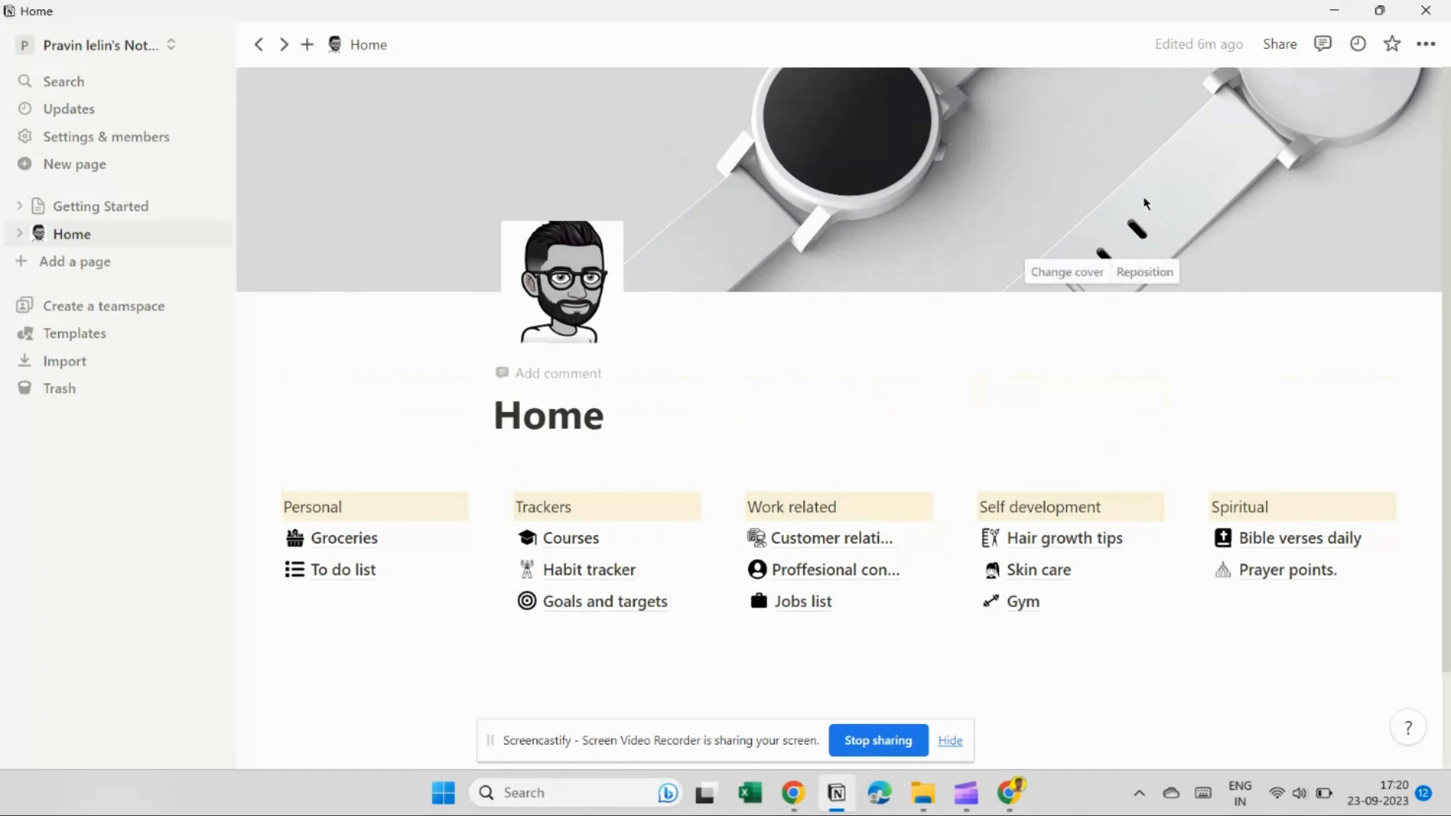
scroll(1117, 443, "down", 2)
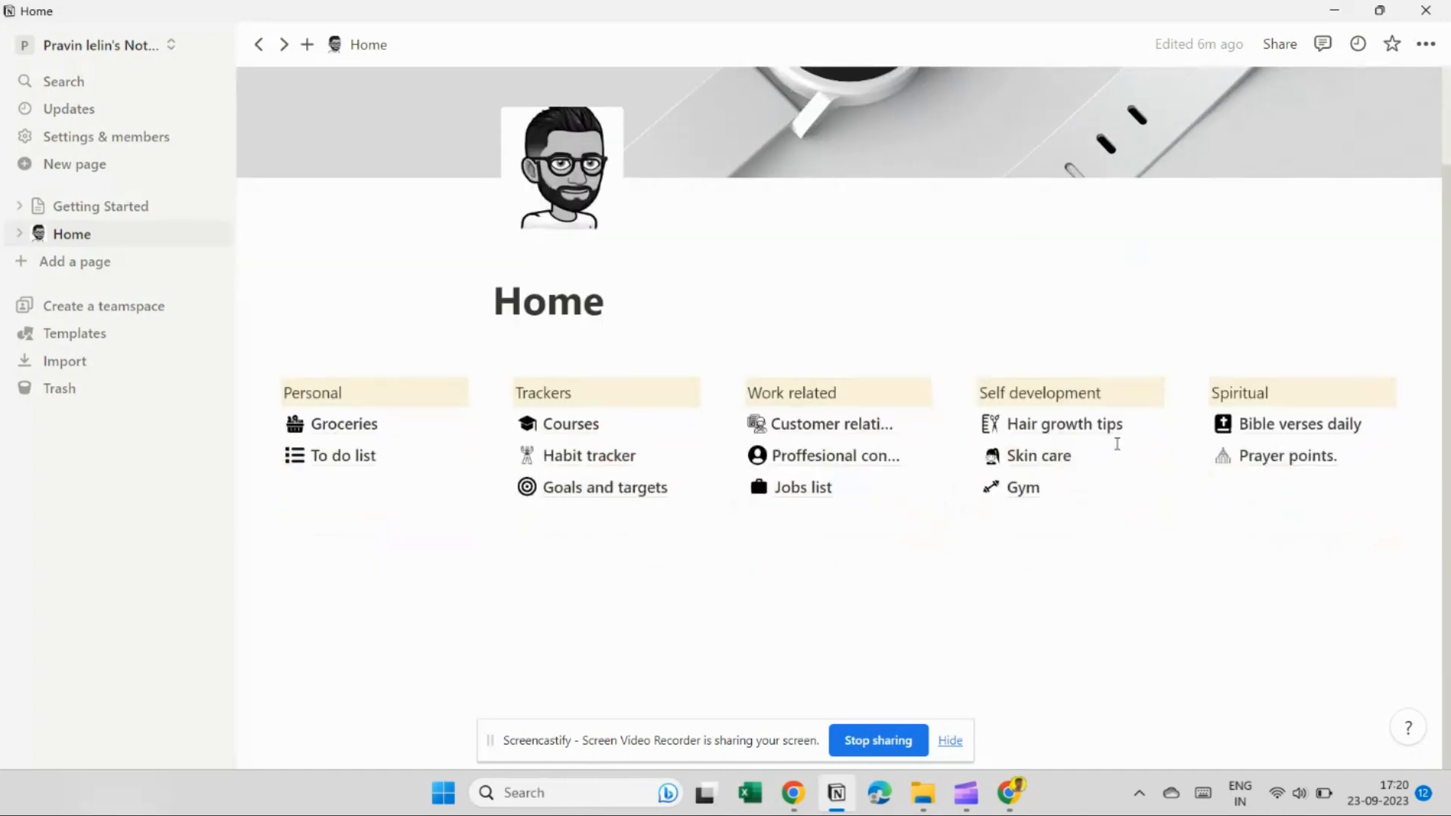
scroll(1118, 451, "up", 2)
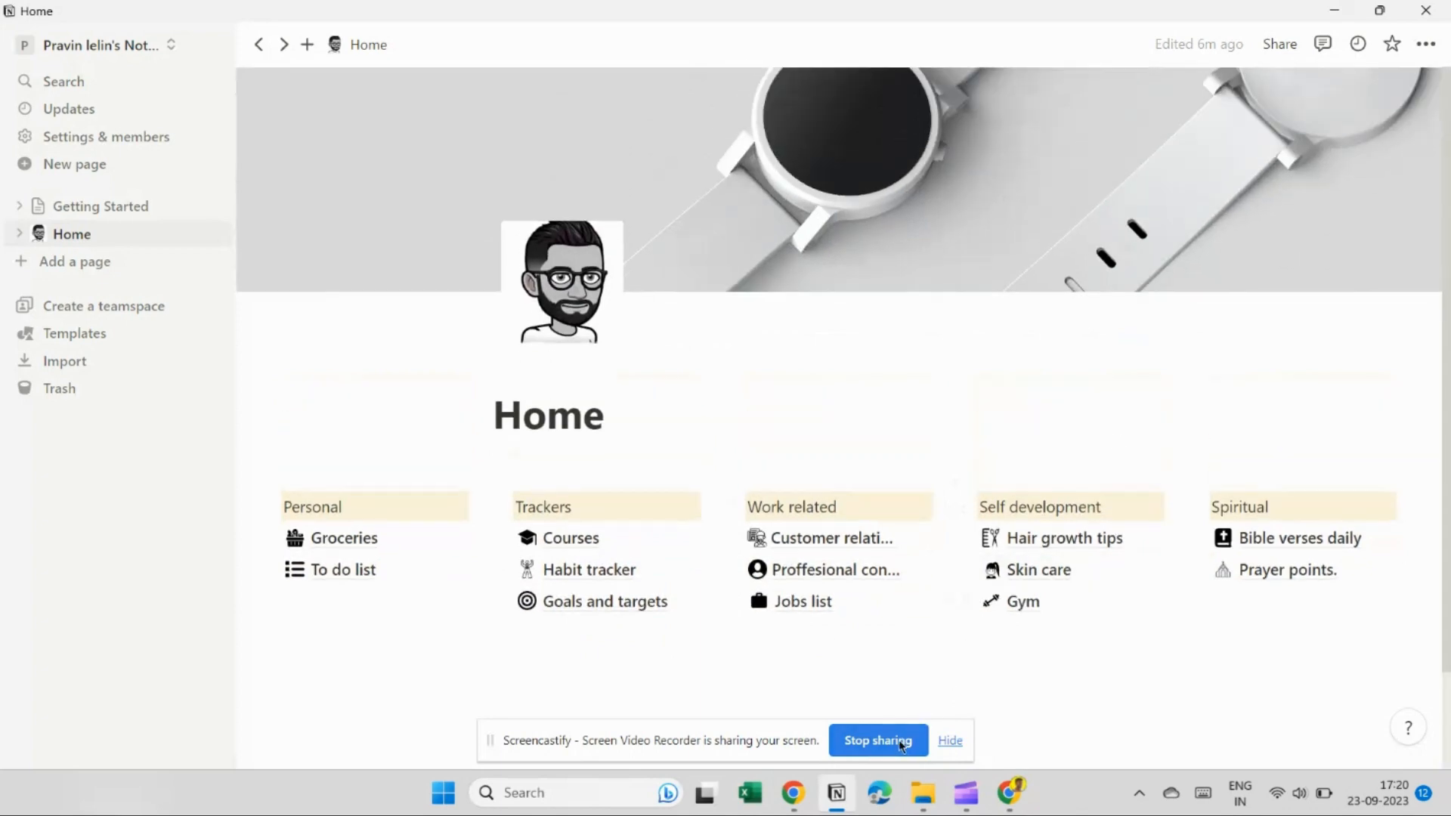